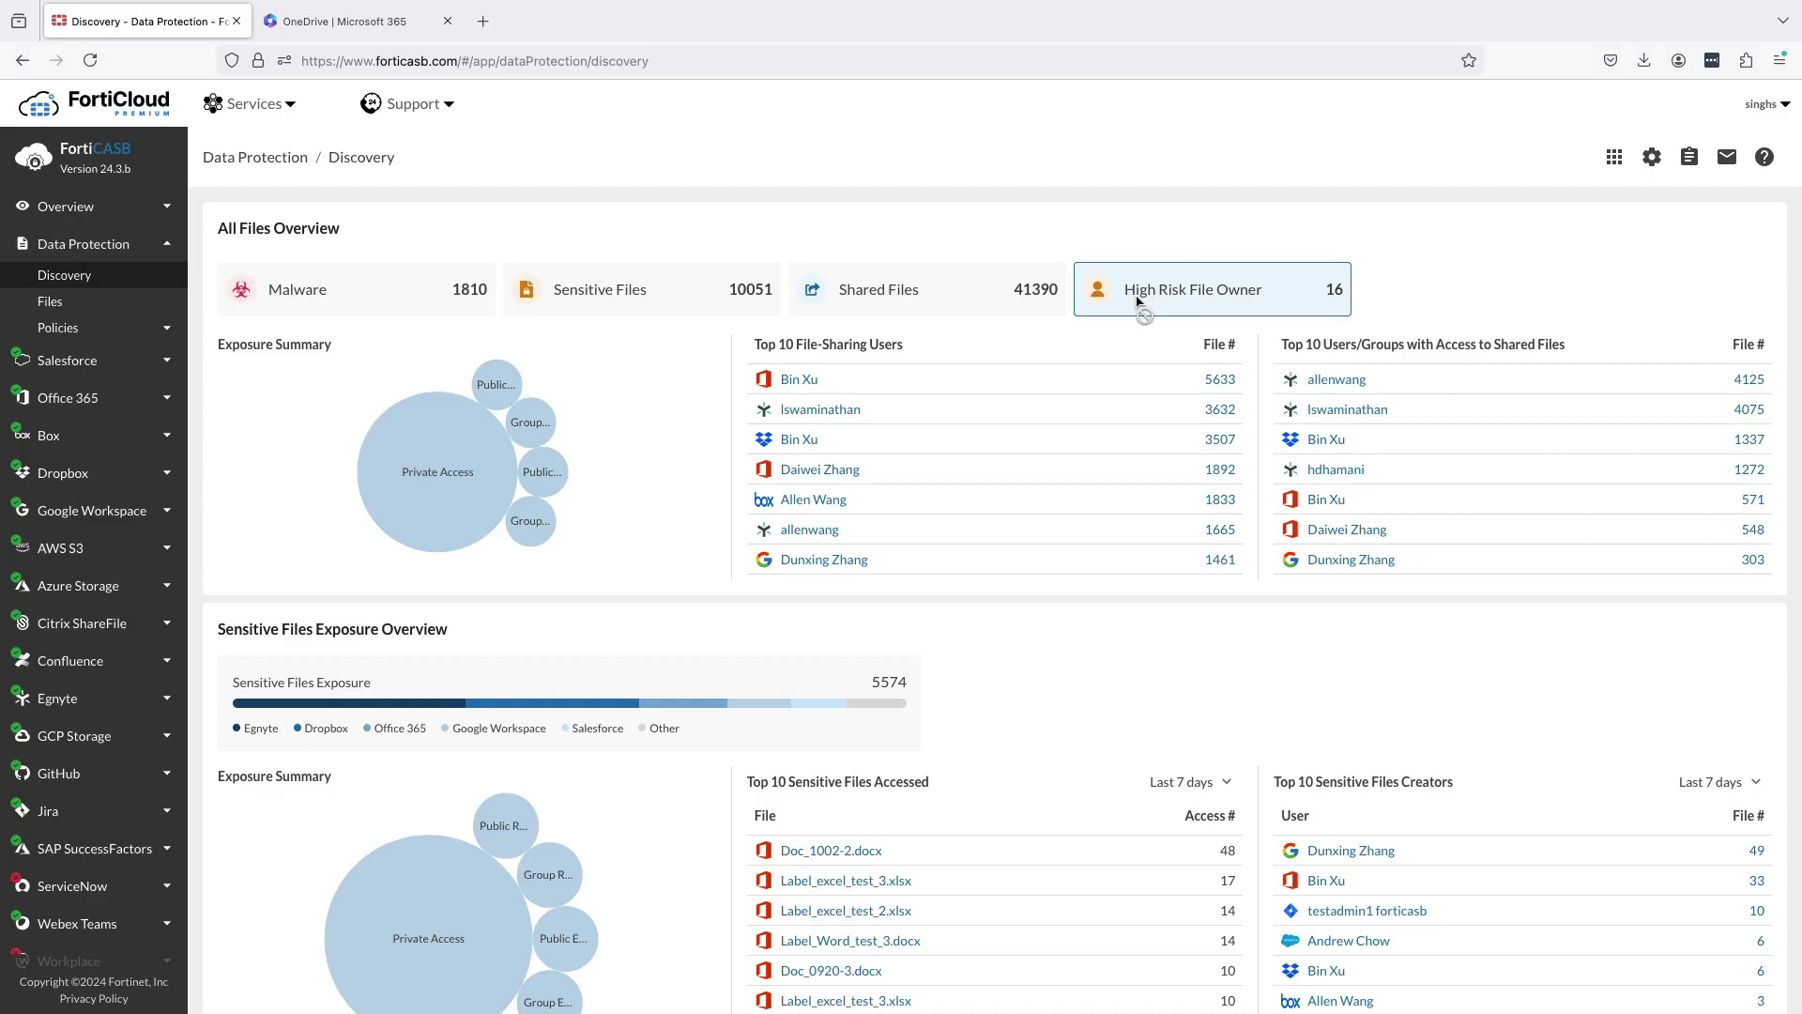
click(751, 297)
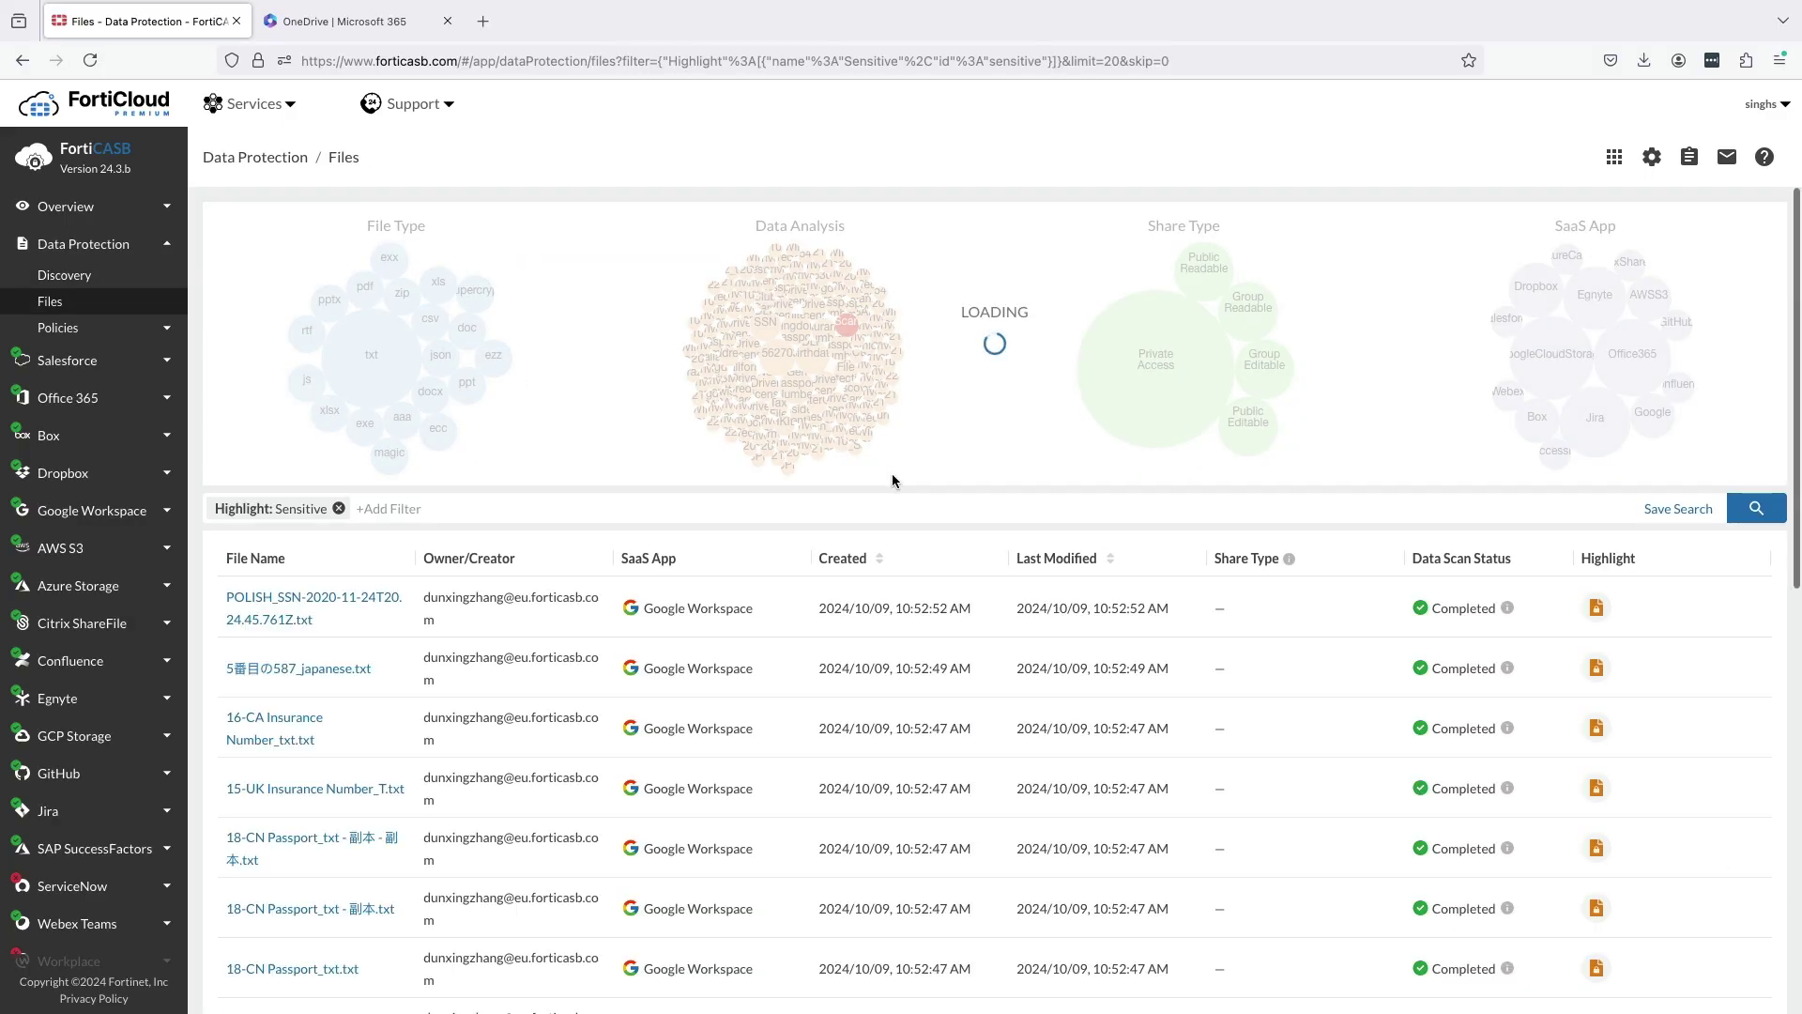
scroll(921, 711, down, 2)
scroll(921, 711, down, 8)
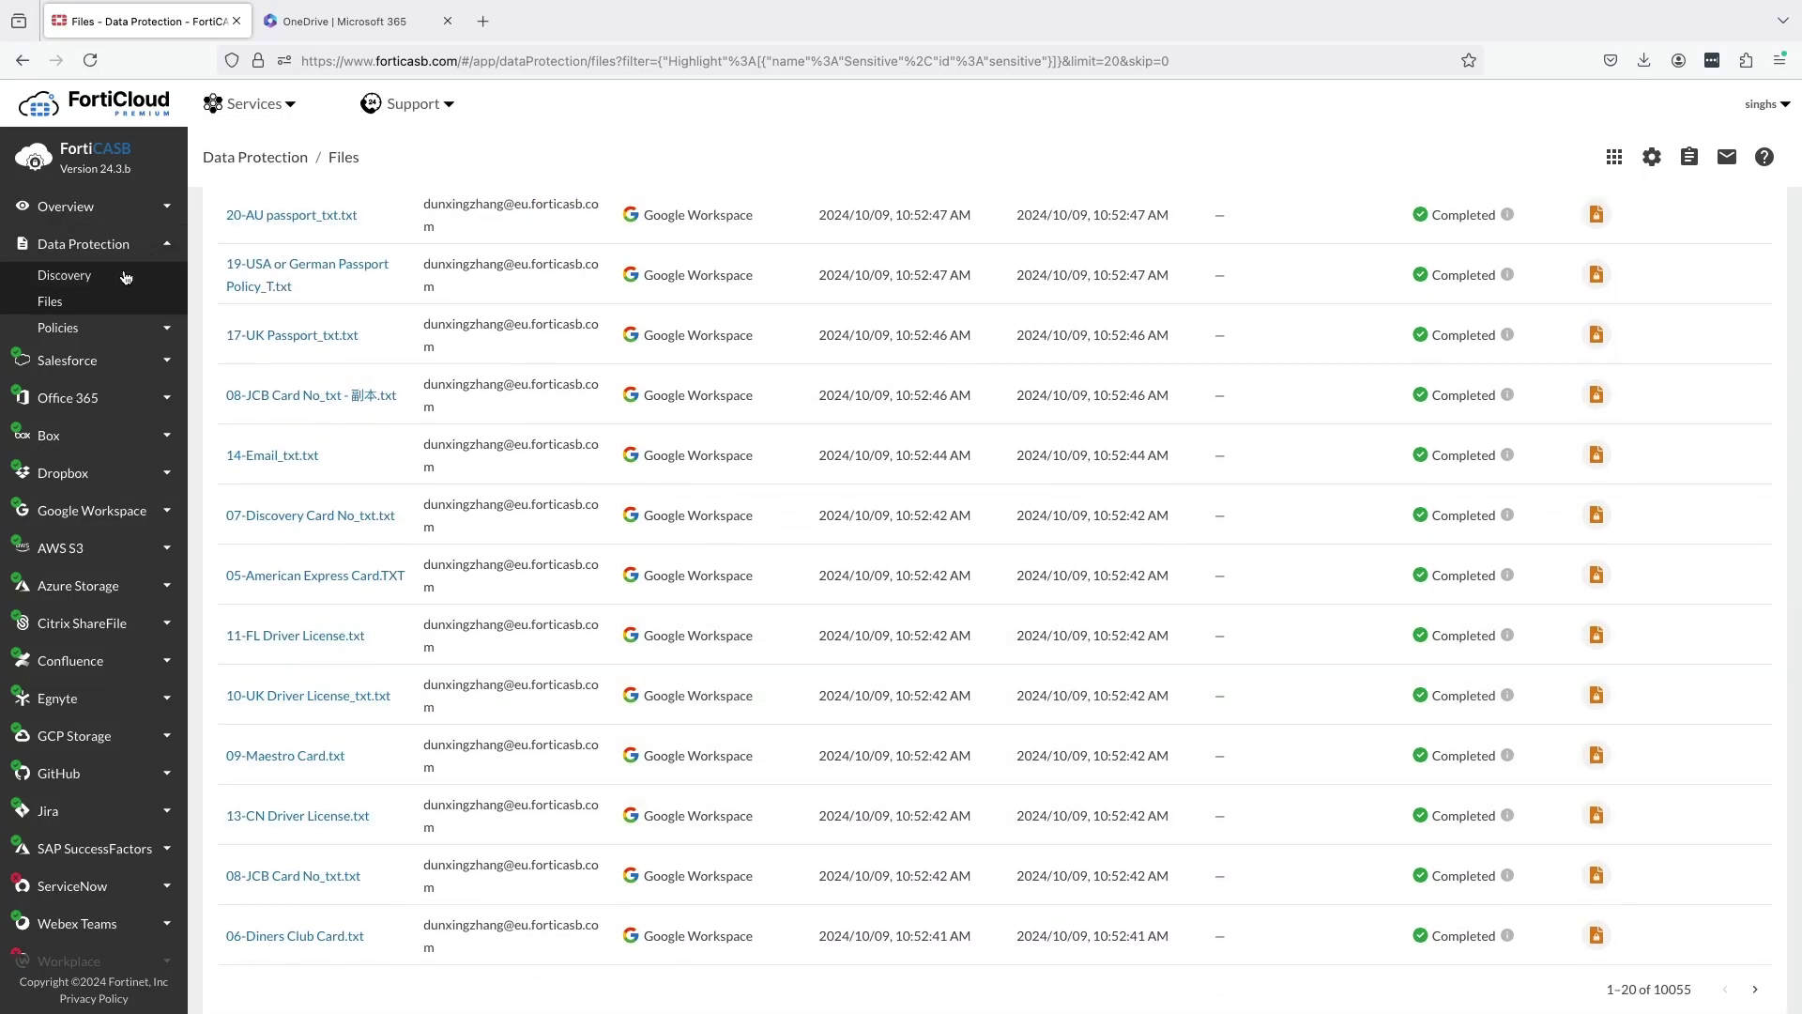
click(123, 272)
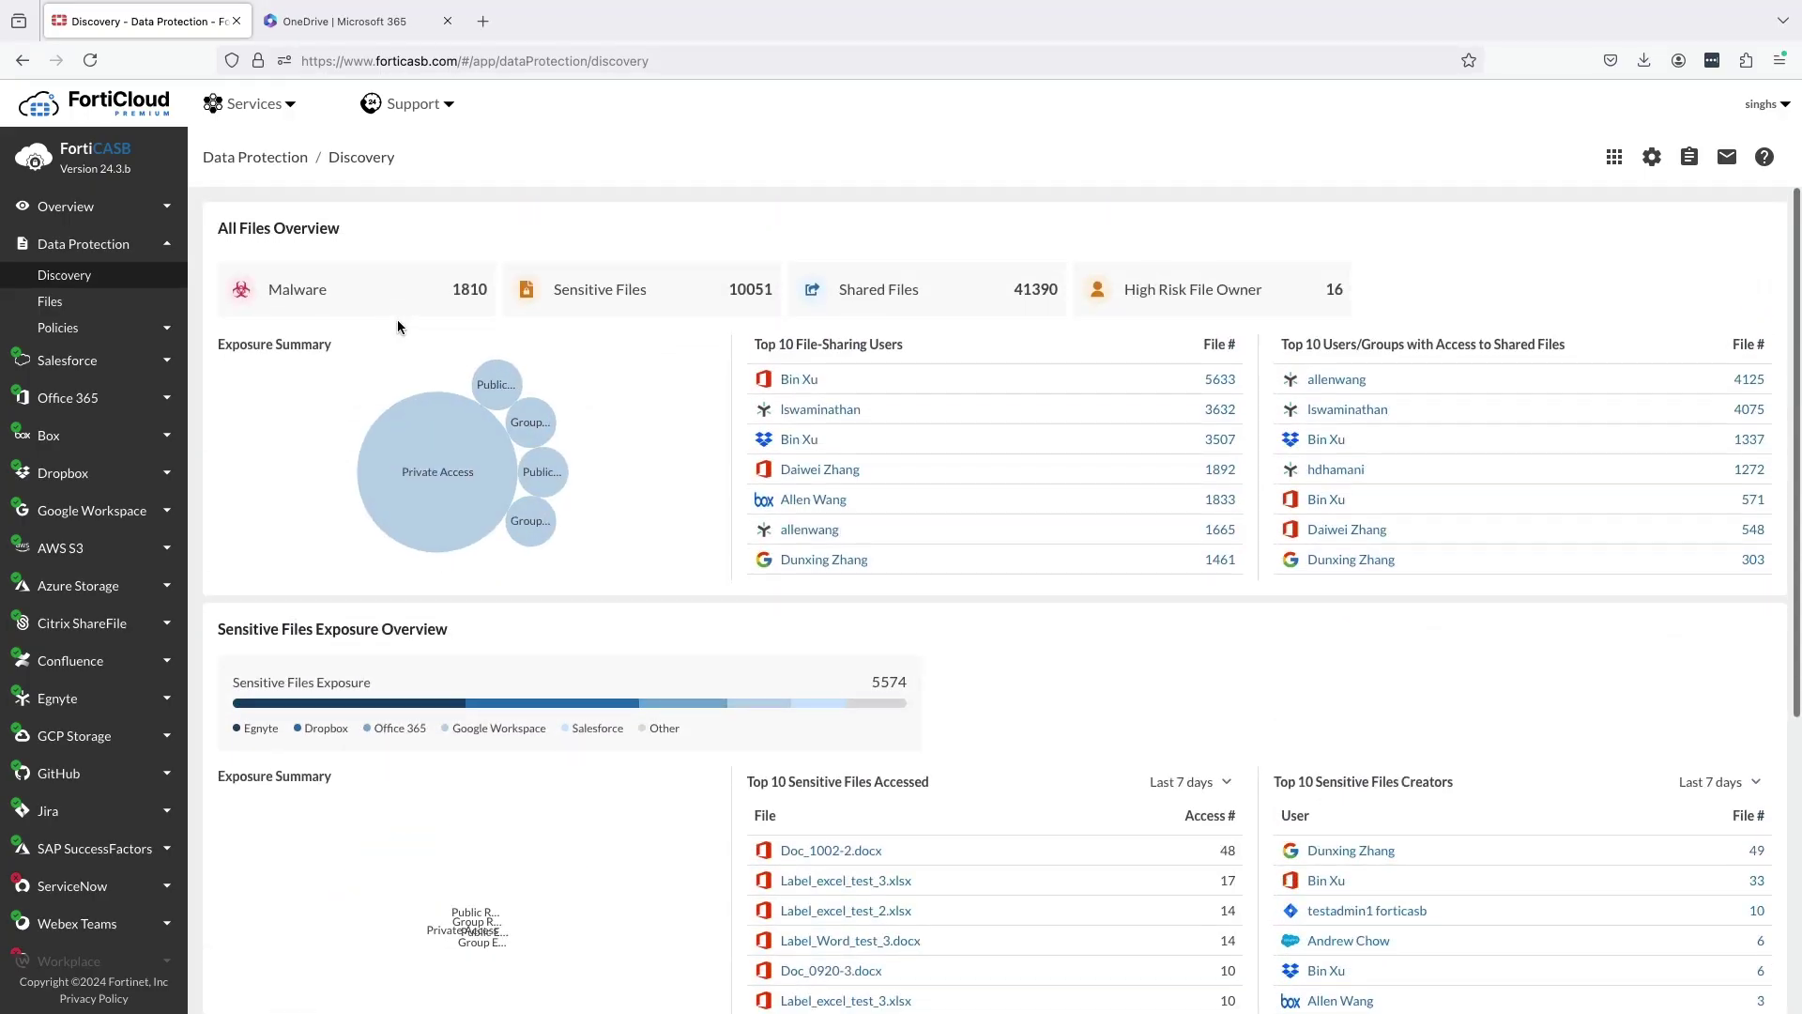
mouse_move(415, 444)
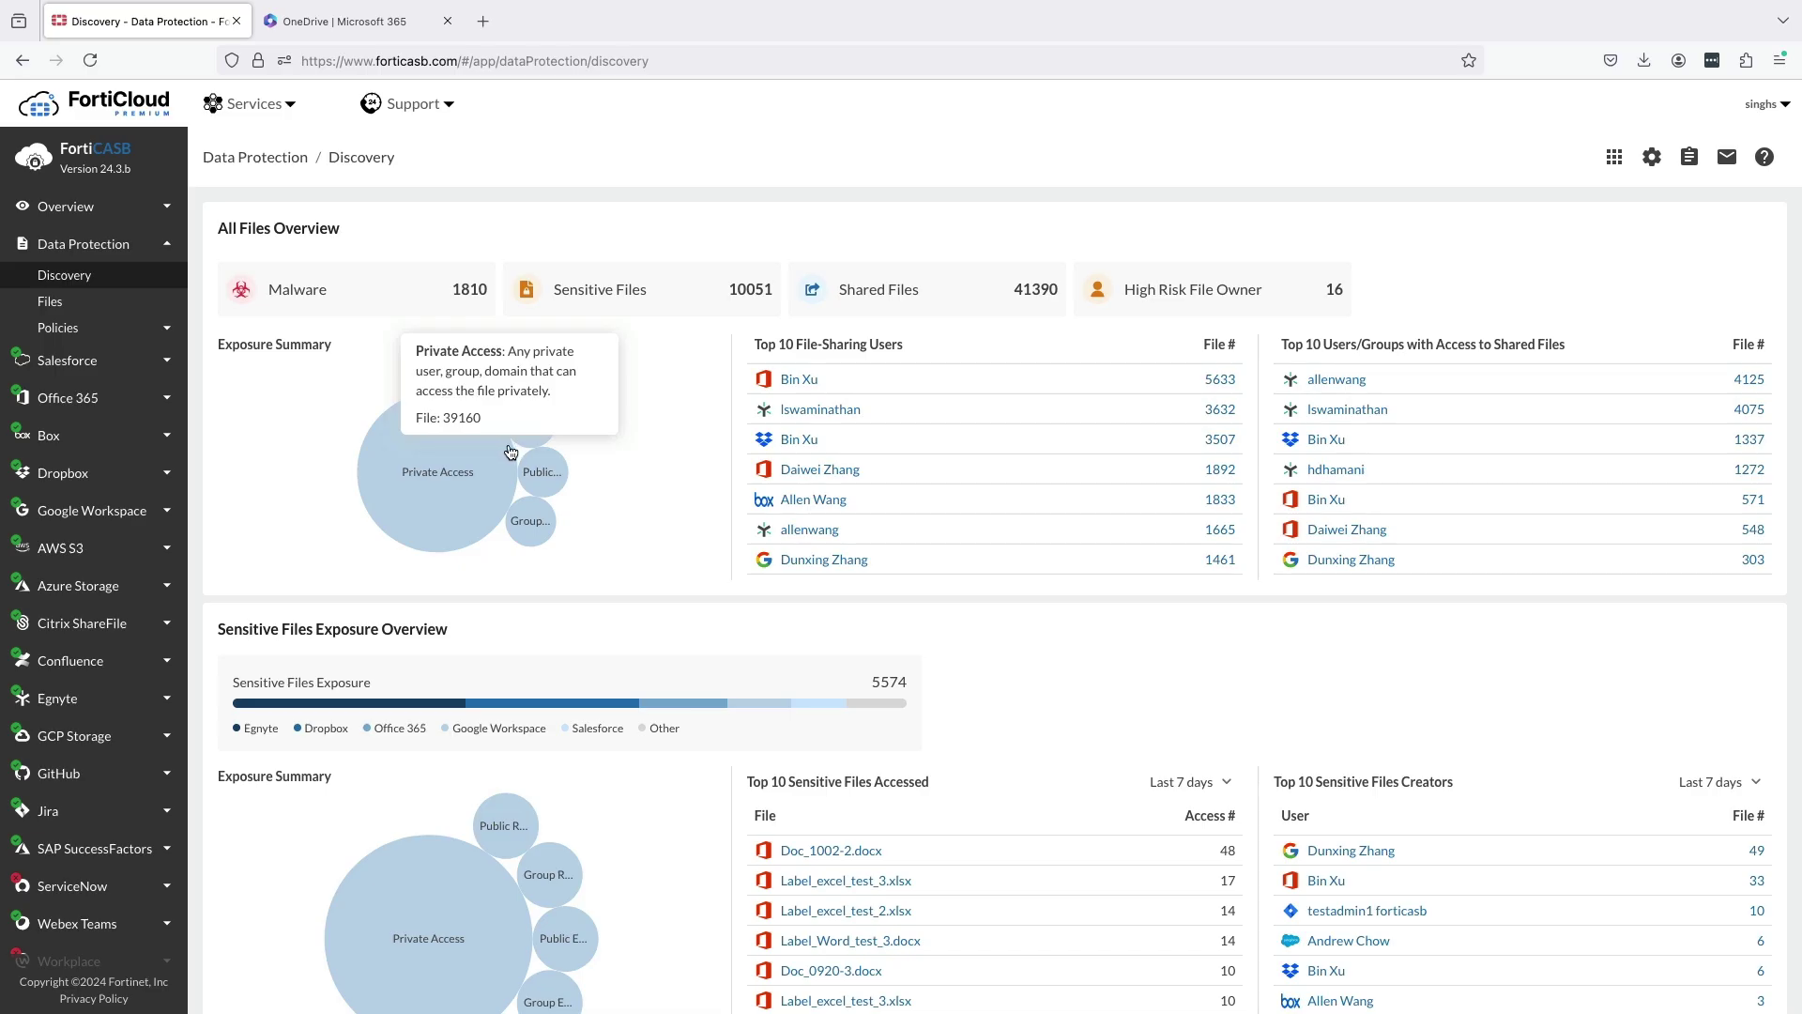
mouse_move(497, 391)
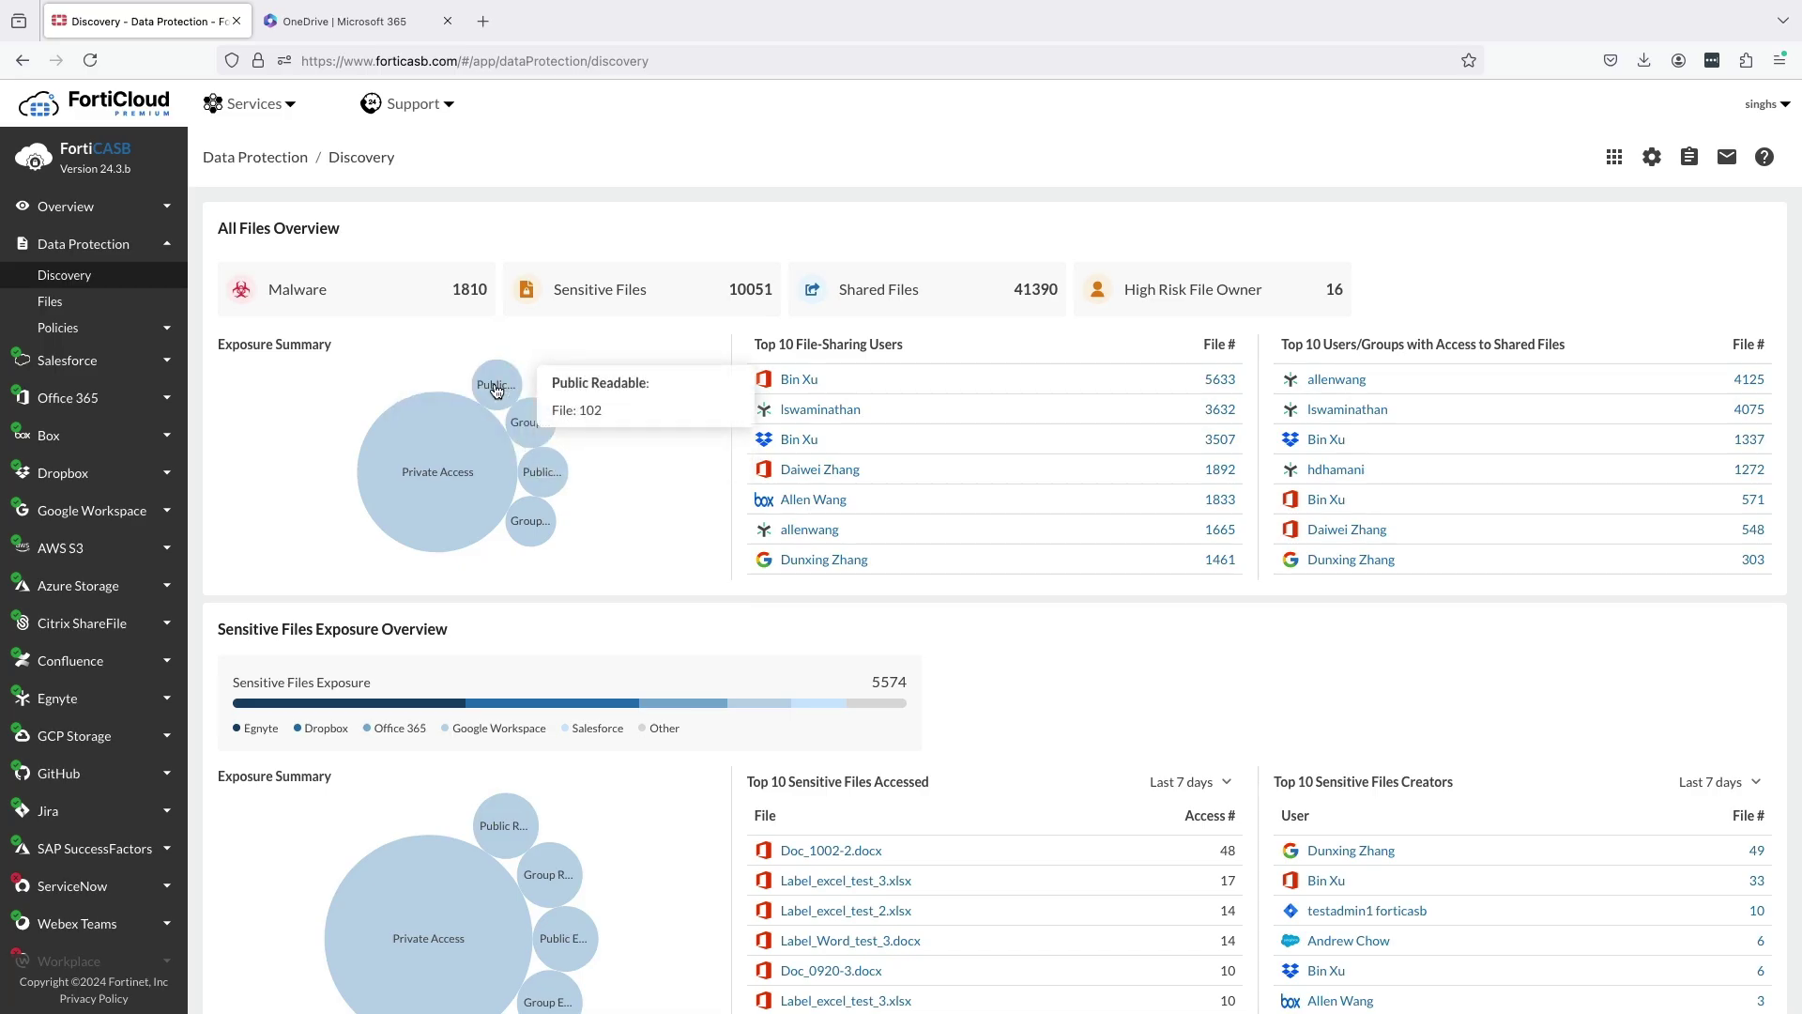
mouse_move(519, 423)
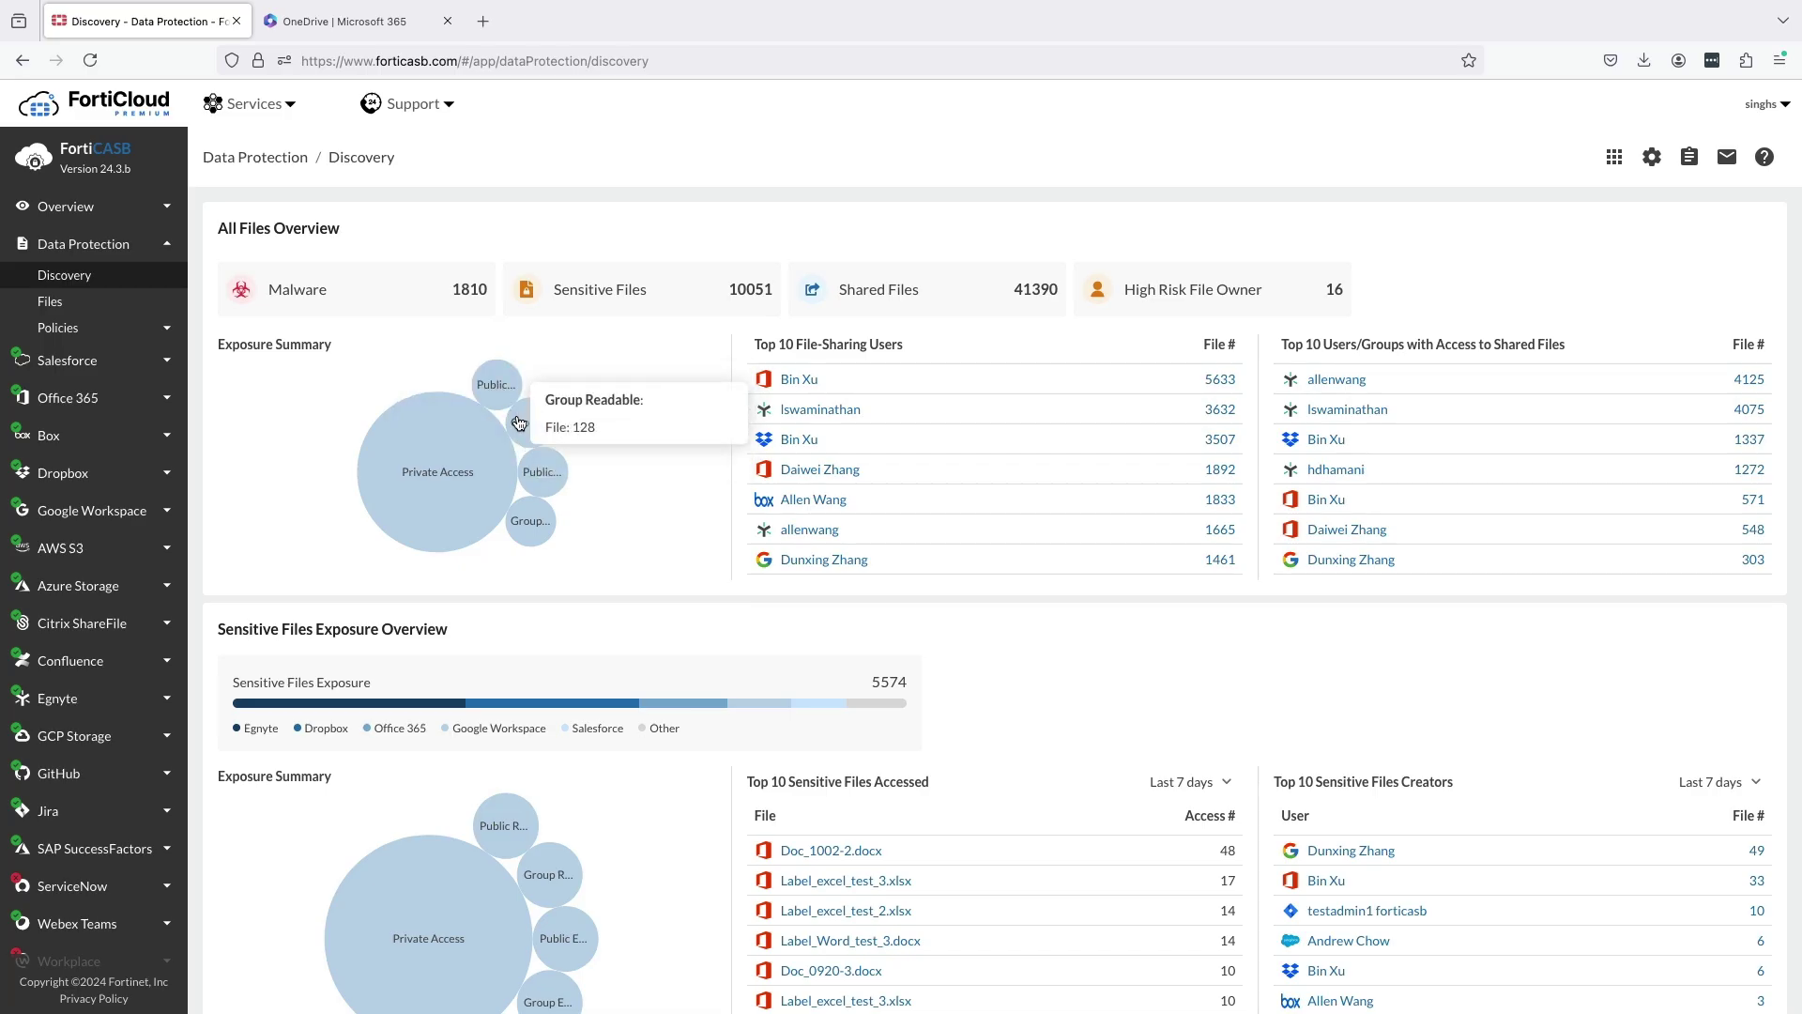
mouse_move(537, 472)
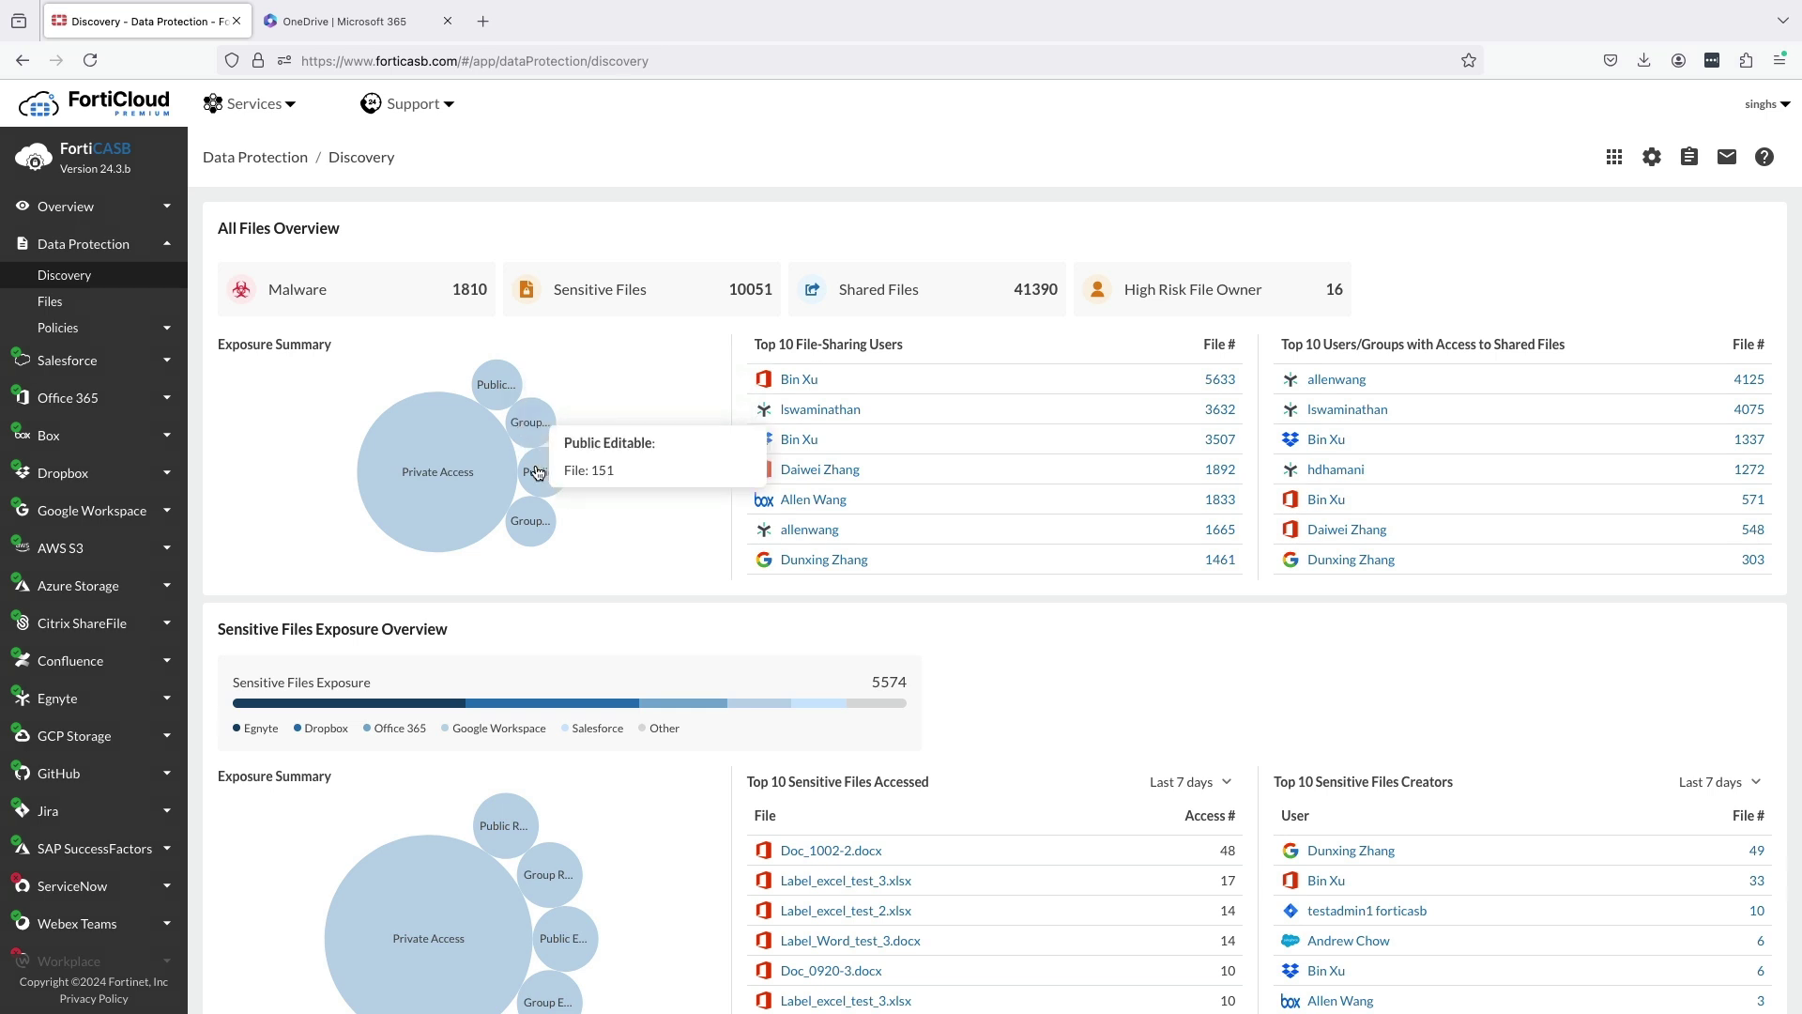
mouse_move(545, 530)
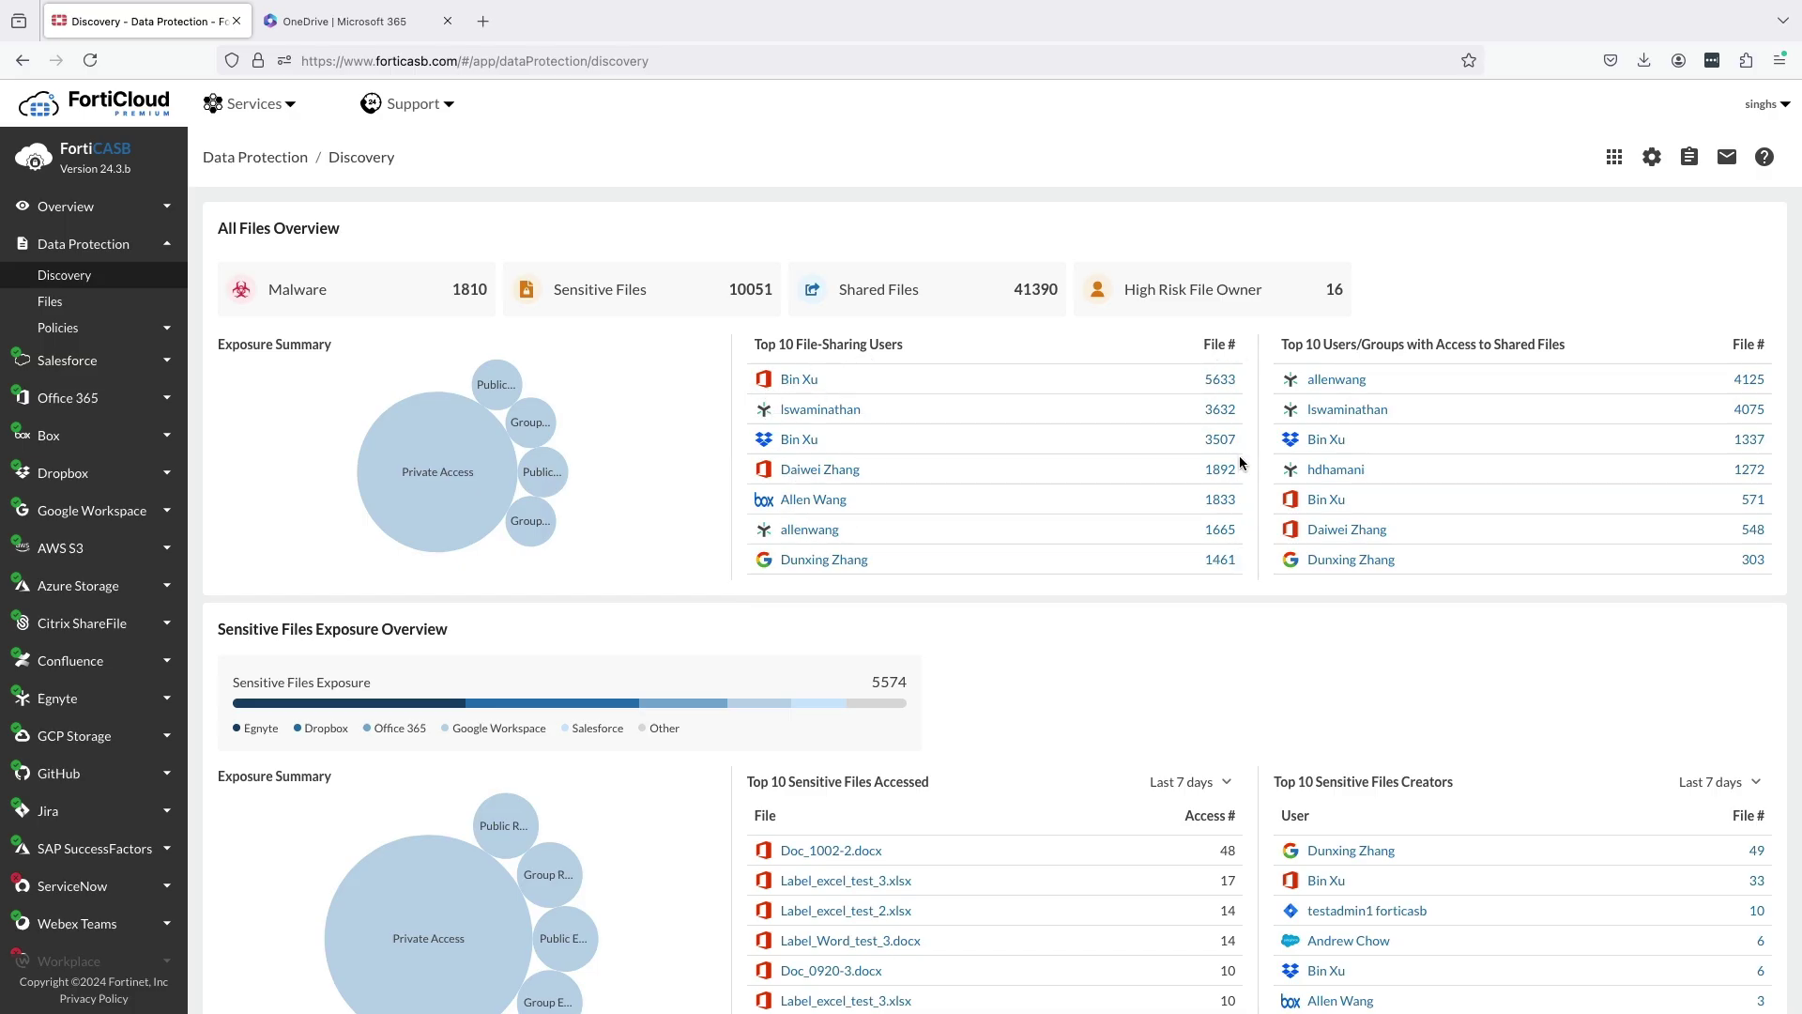
click(1222, 380)
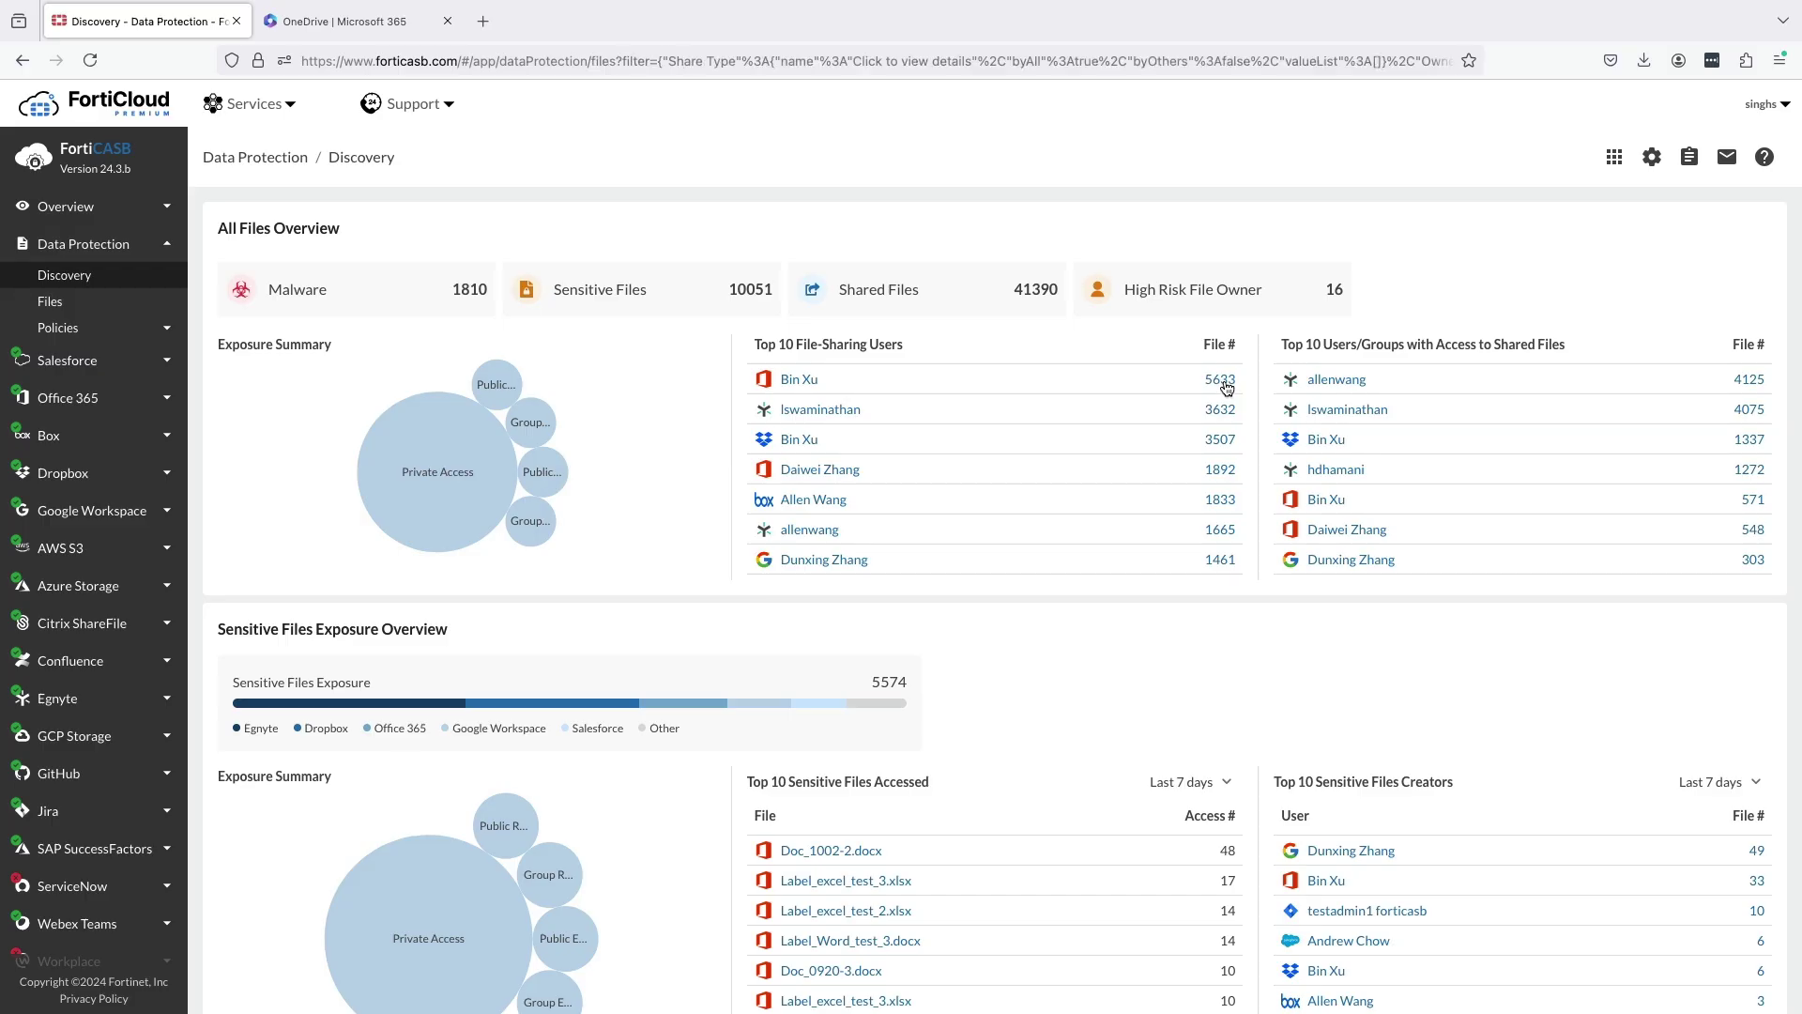
scroll(1188, 673, down, 4)
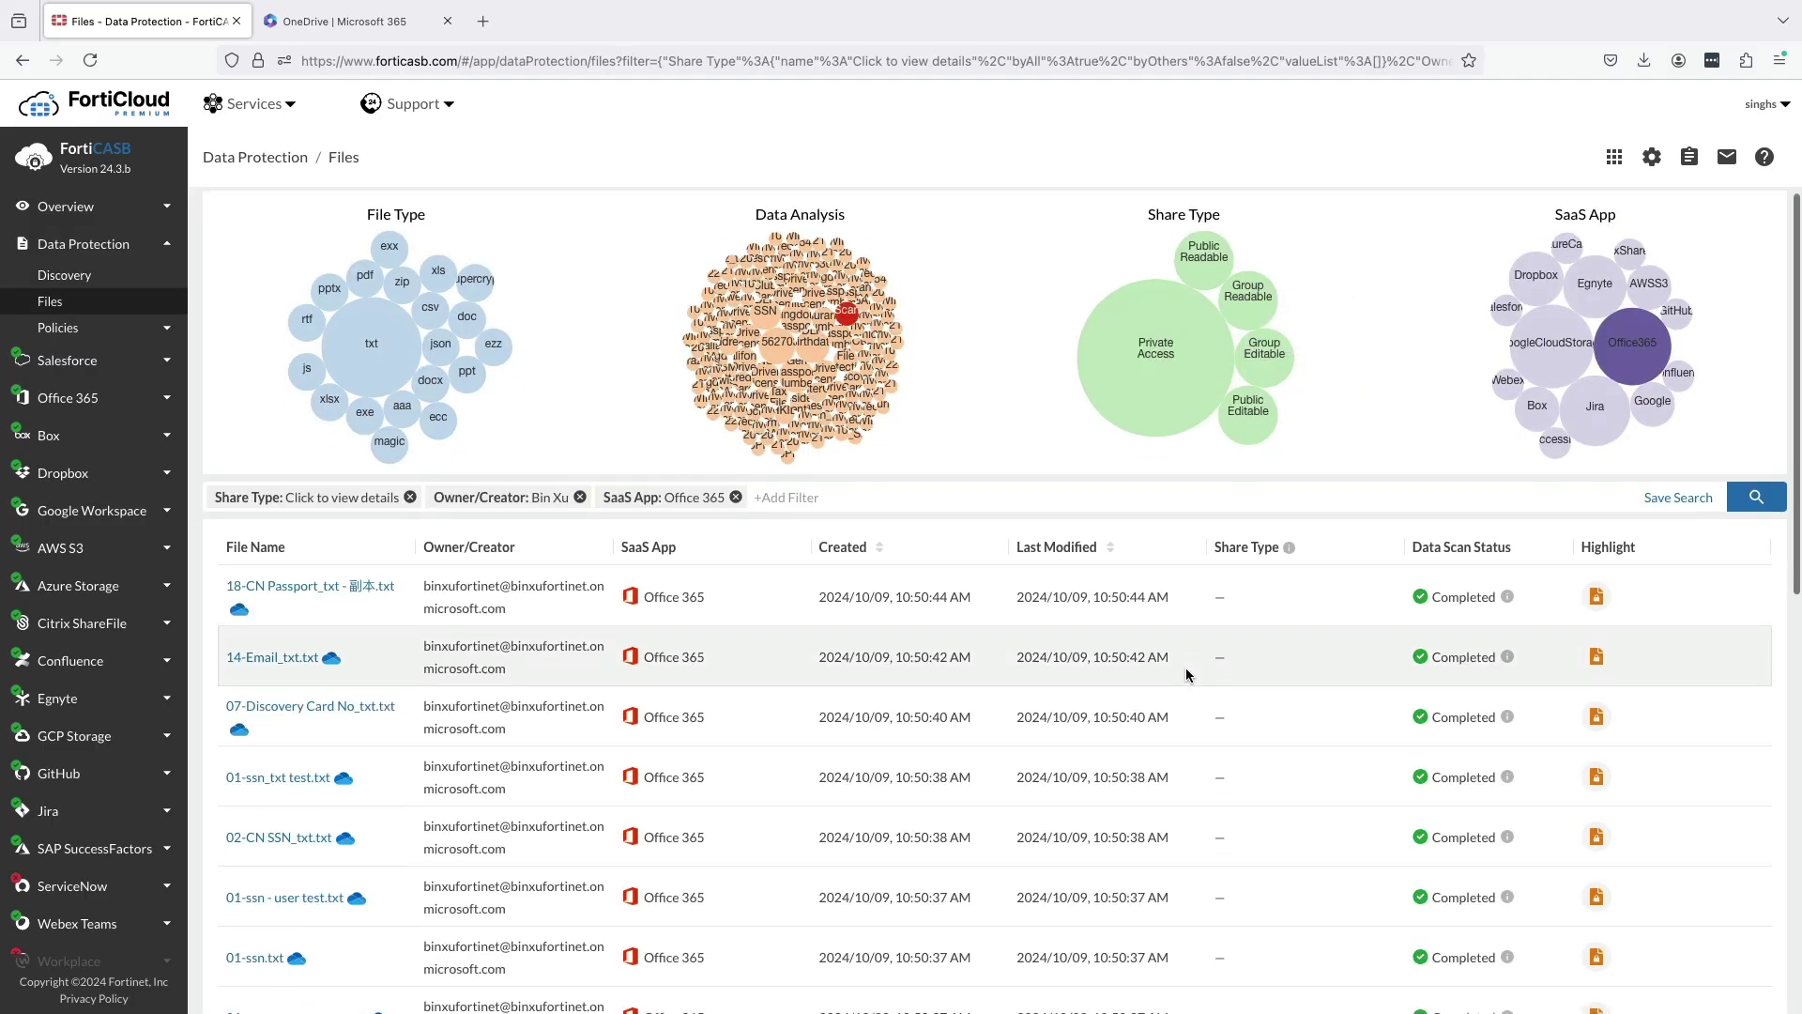
scroll(1186, 673, down, 4)
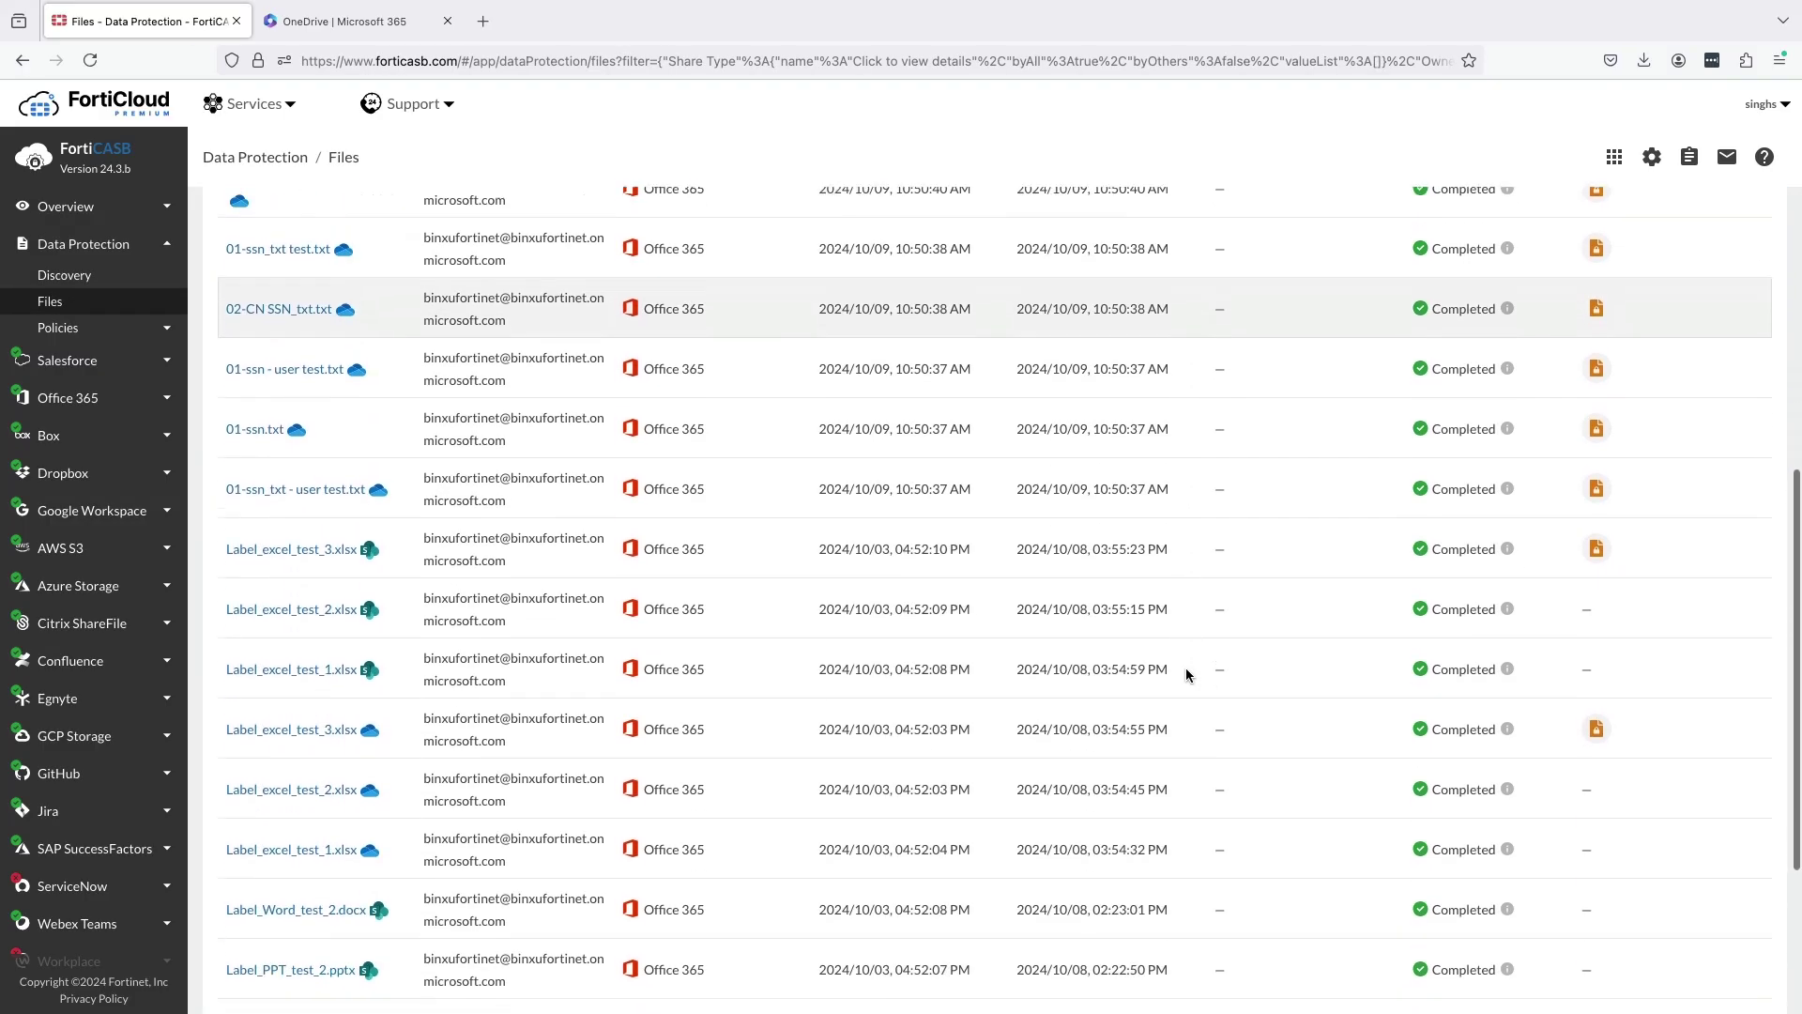
scroll(1185, 670, up, 8)
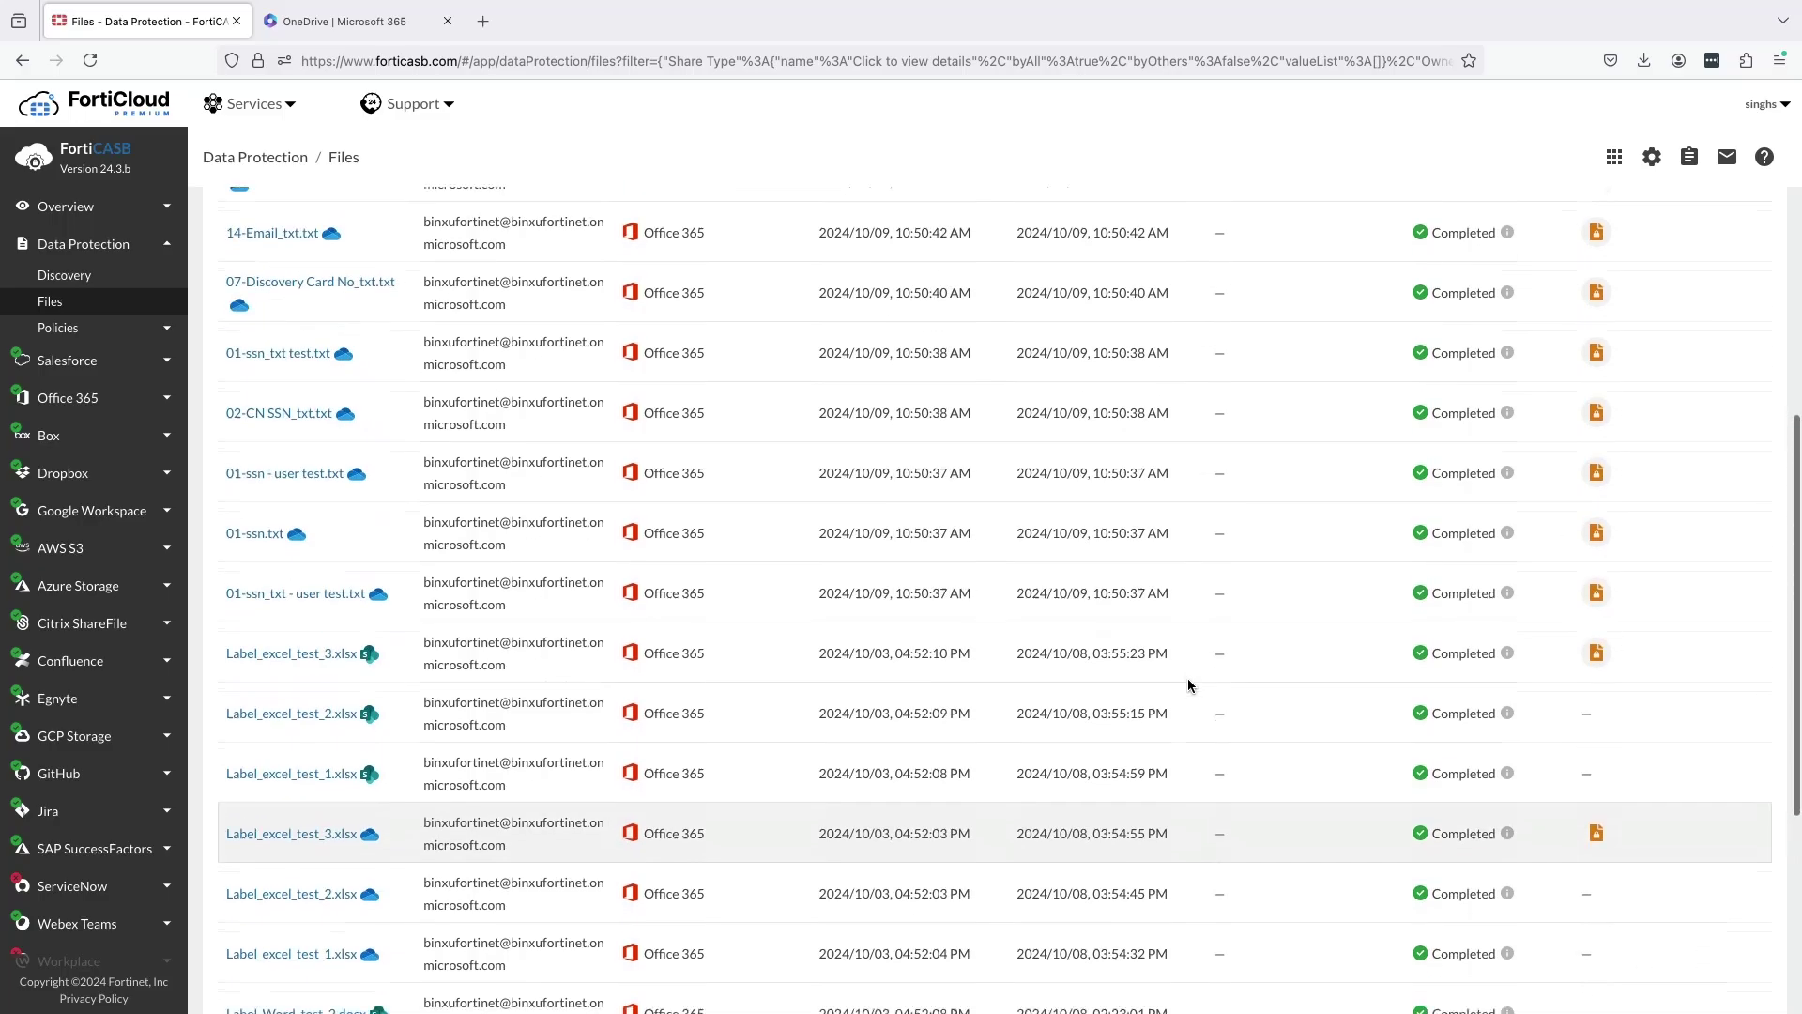
click(64, 275)
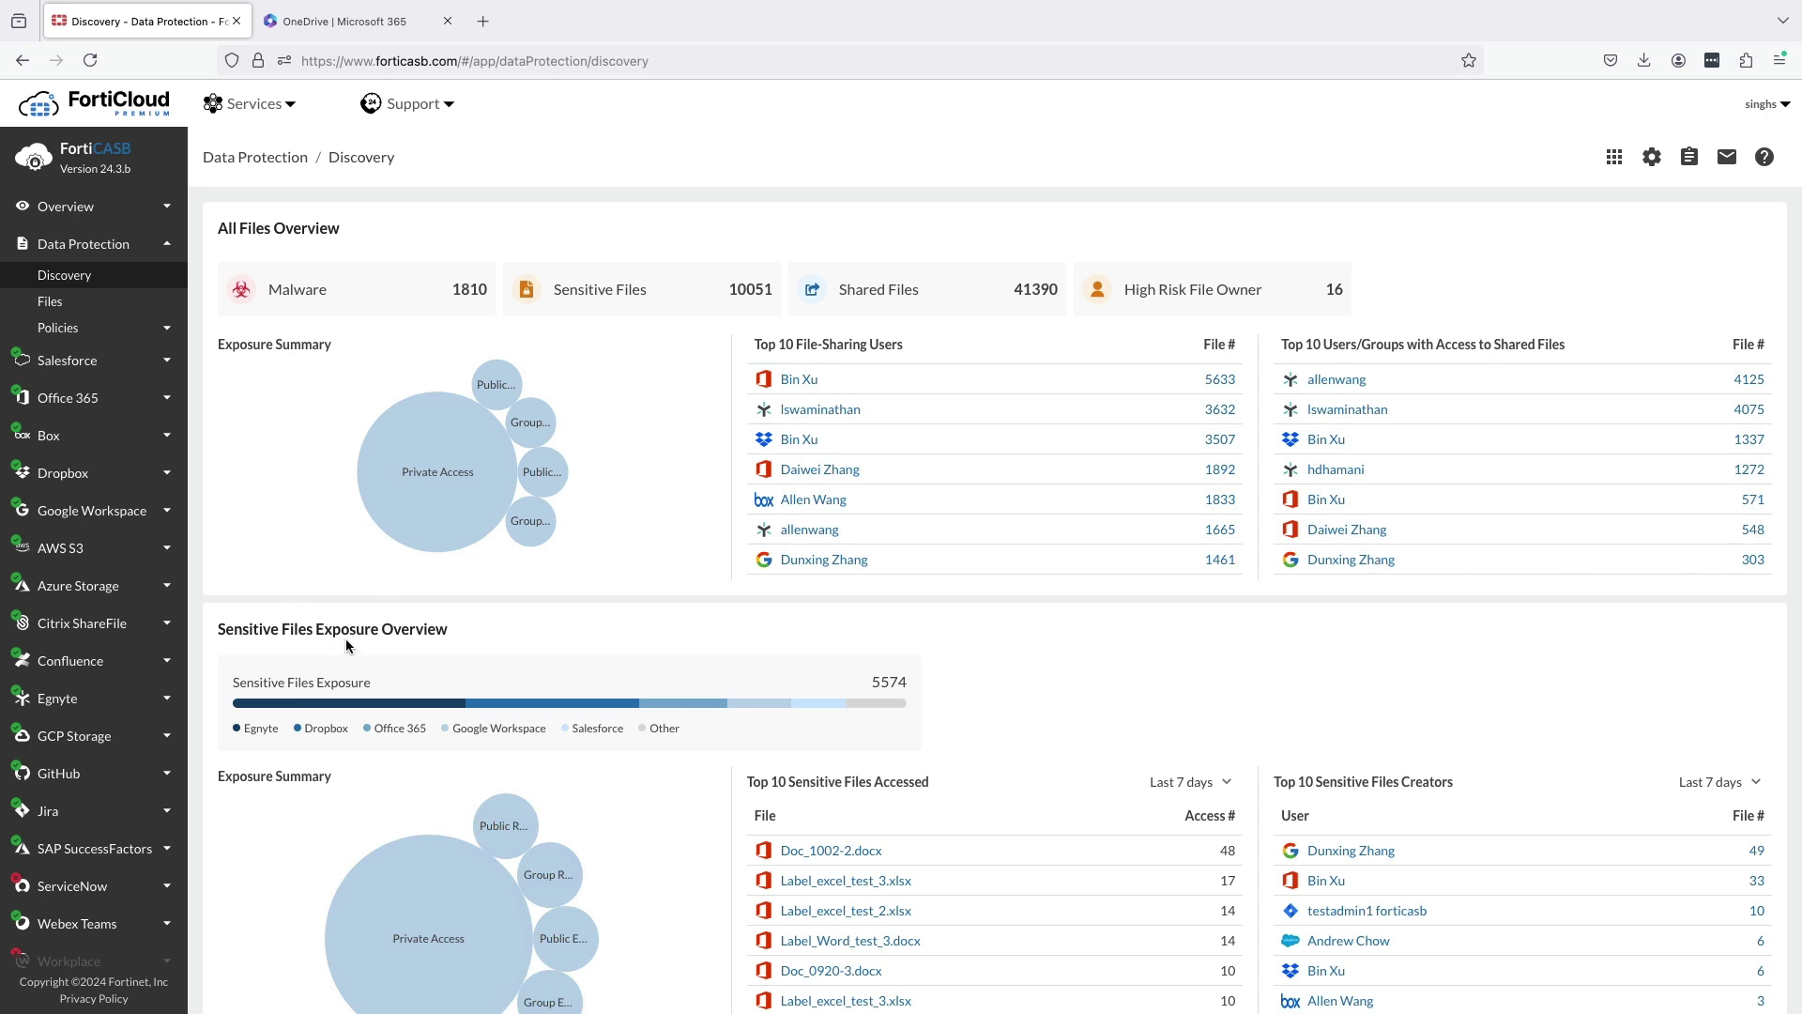
Open the Egnyte part of the Sensitive Files Exposure chart and browse the 1926 filtered files.
scroll(389, 636, down, 3)
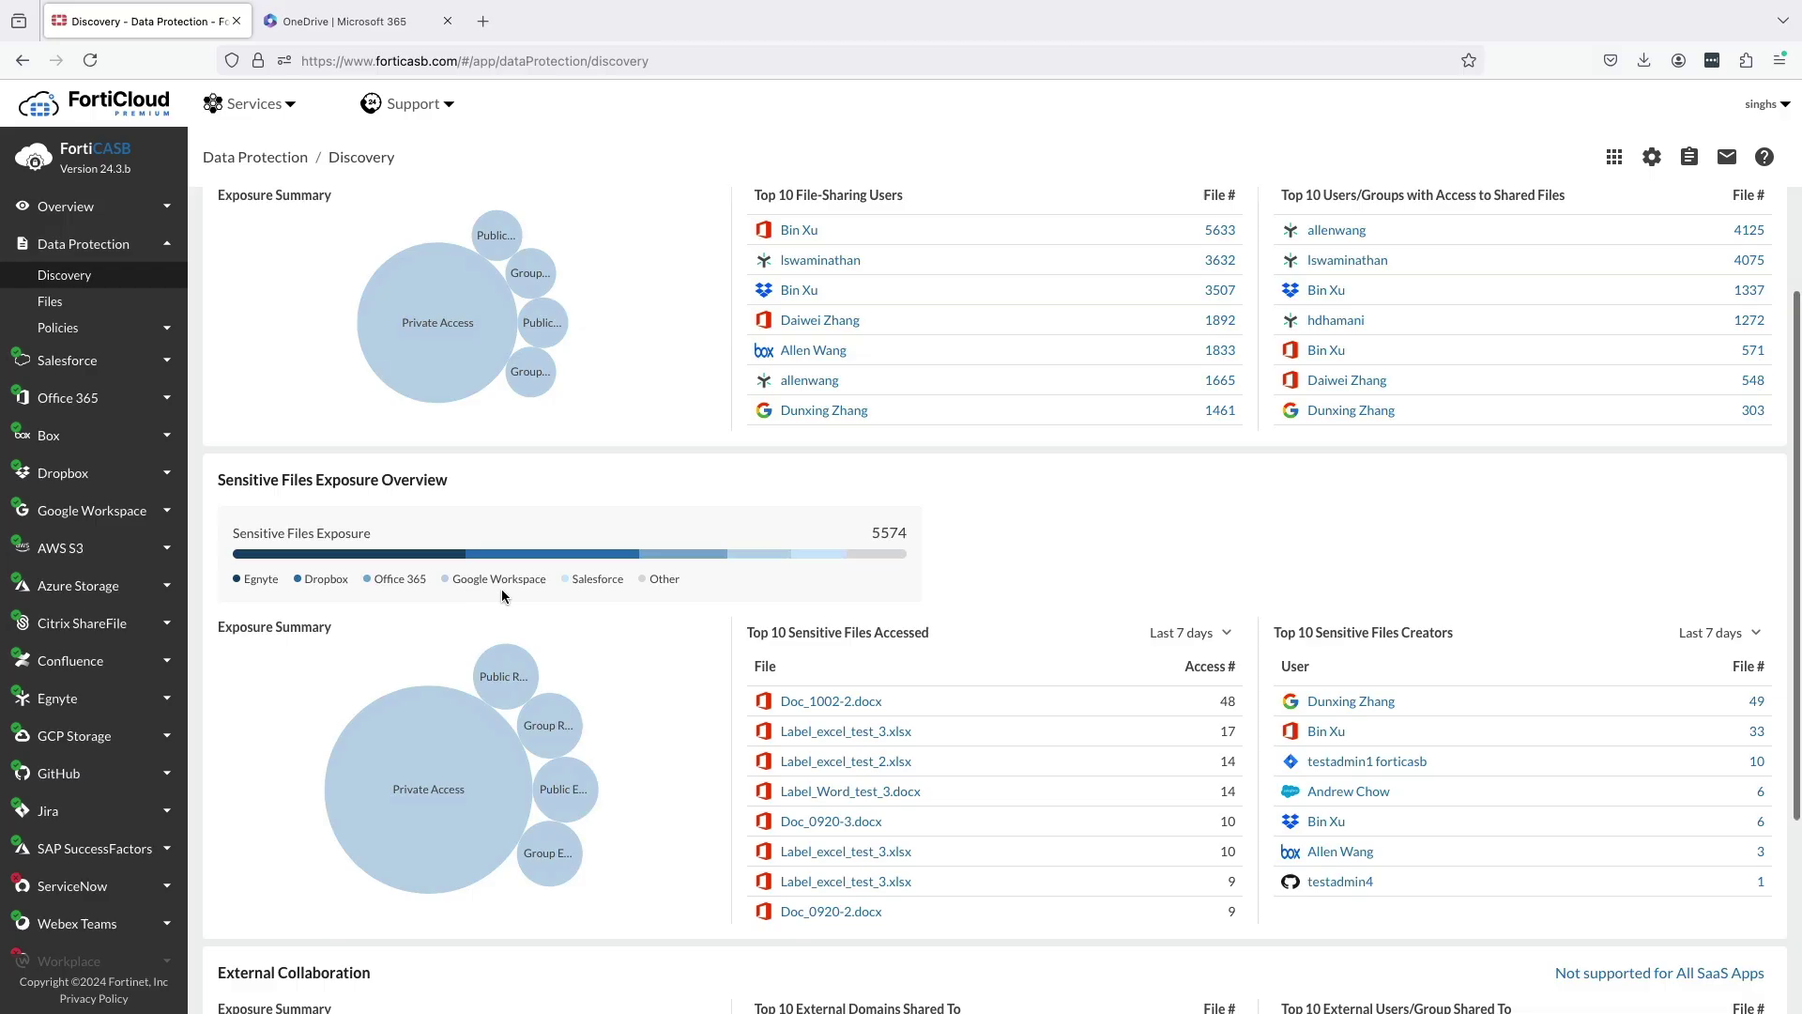
click(441, 562)
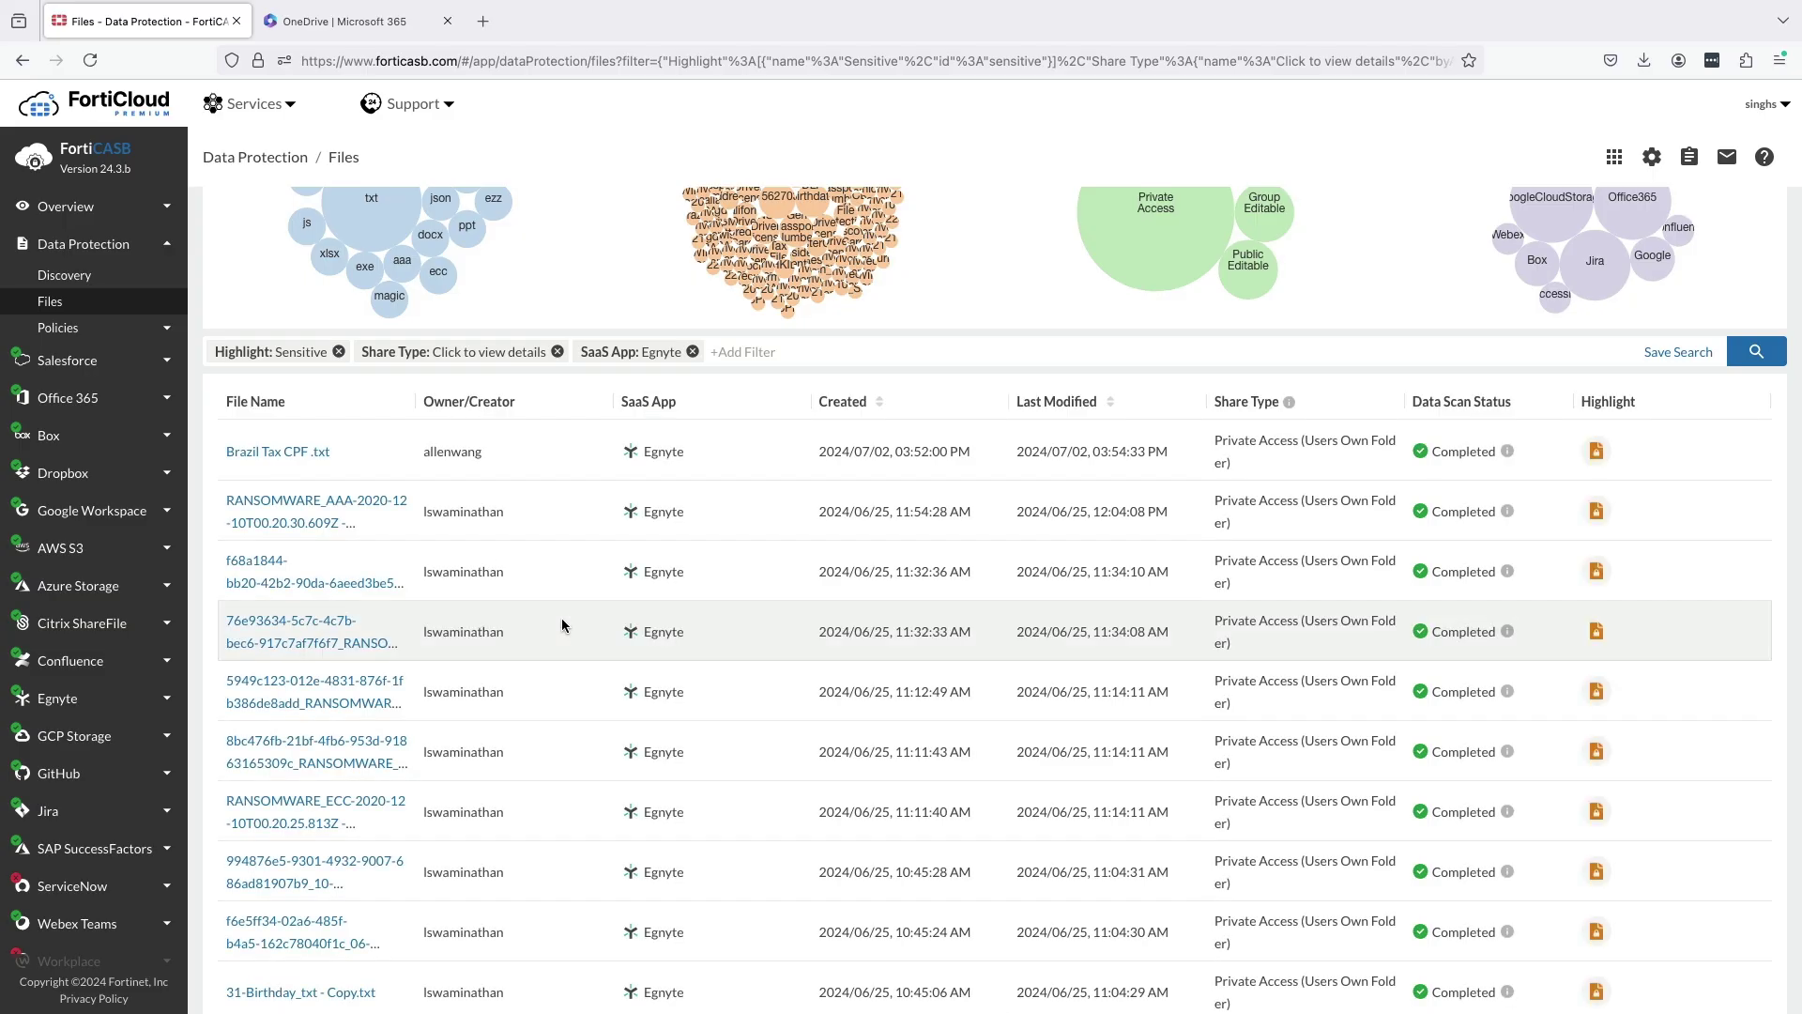
scroll(563, 625, down, 1)
scroll(563, 625, down, 6)
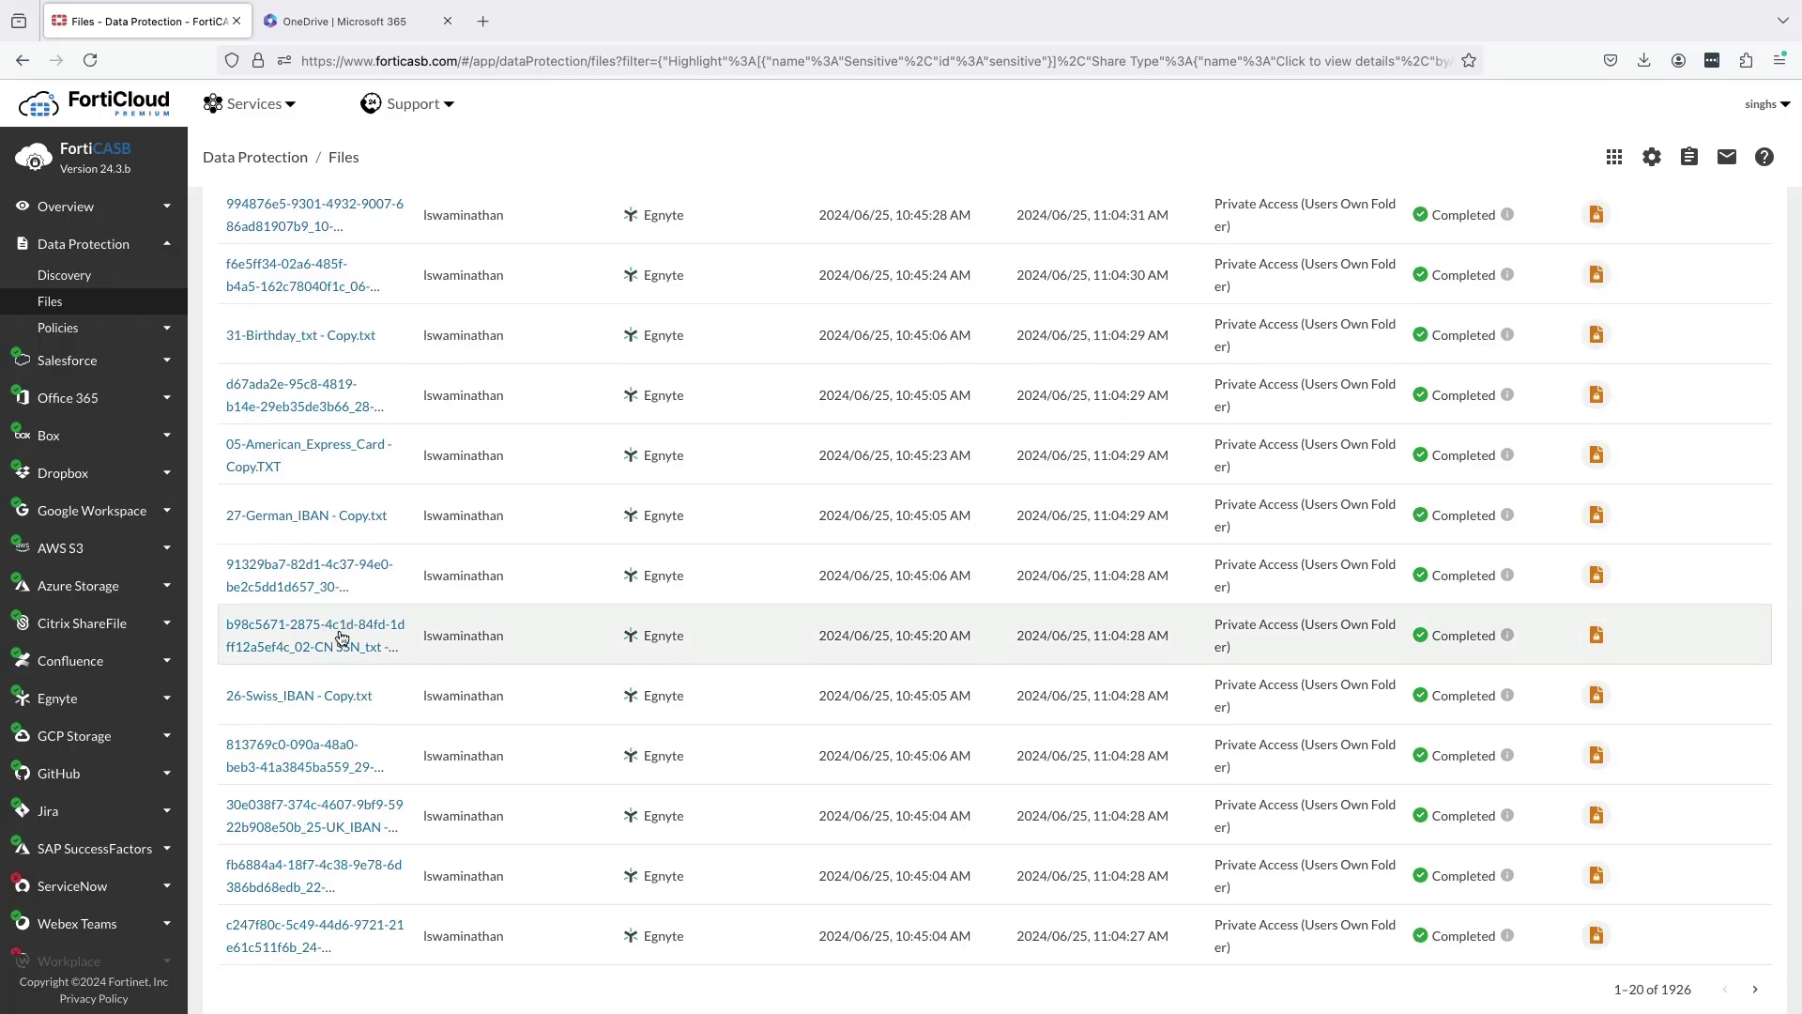
scroll(341, 637, up, 7)
scroll(341, 470, up, 1)
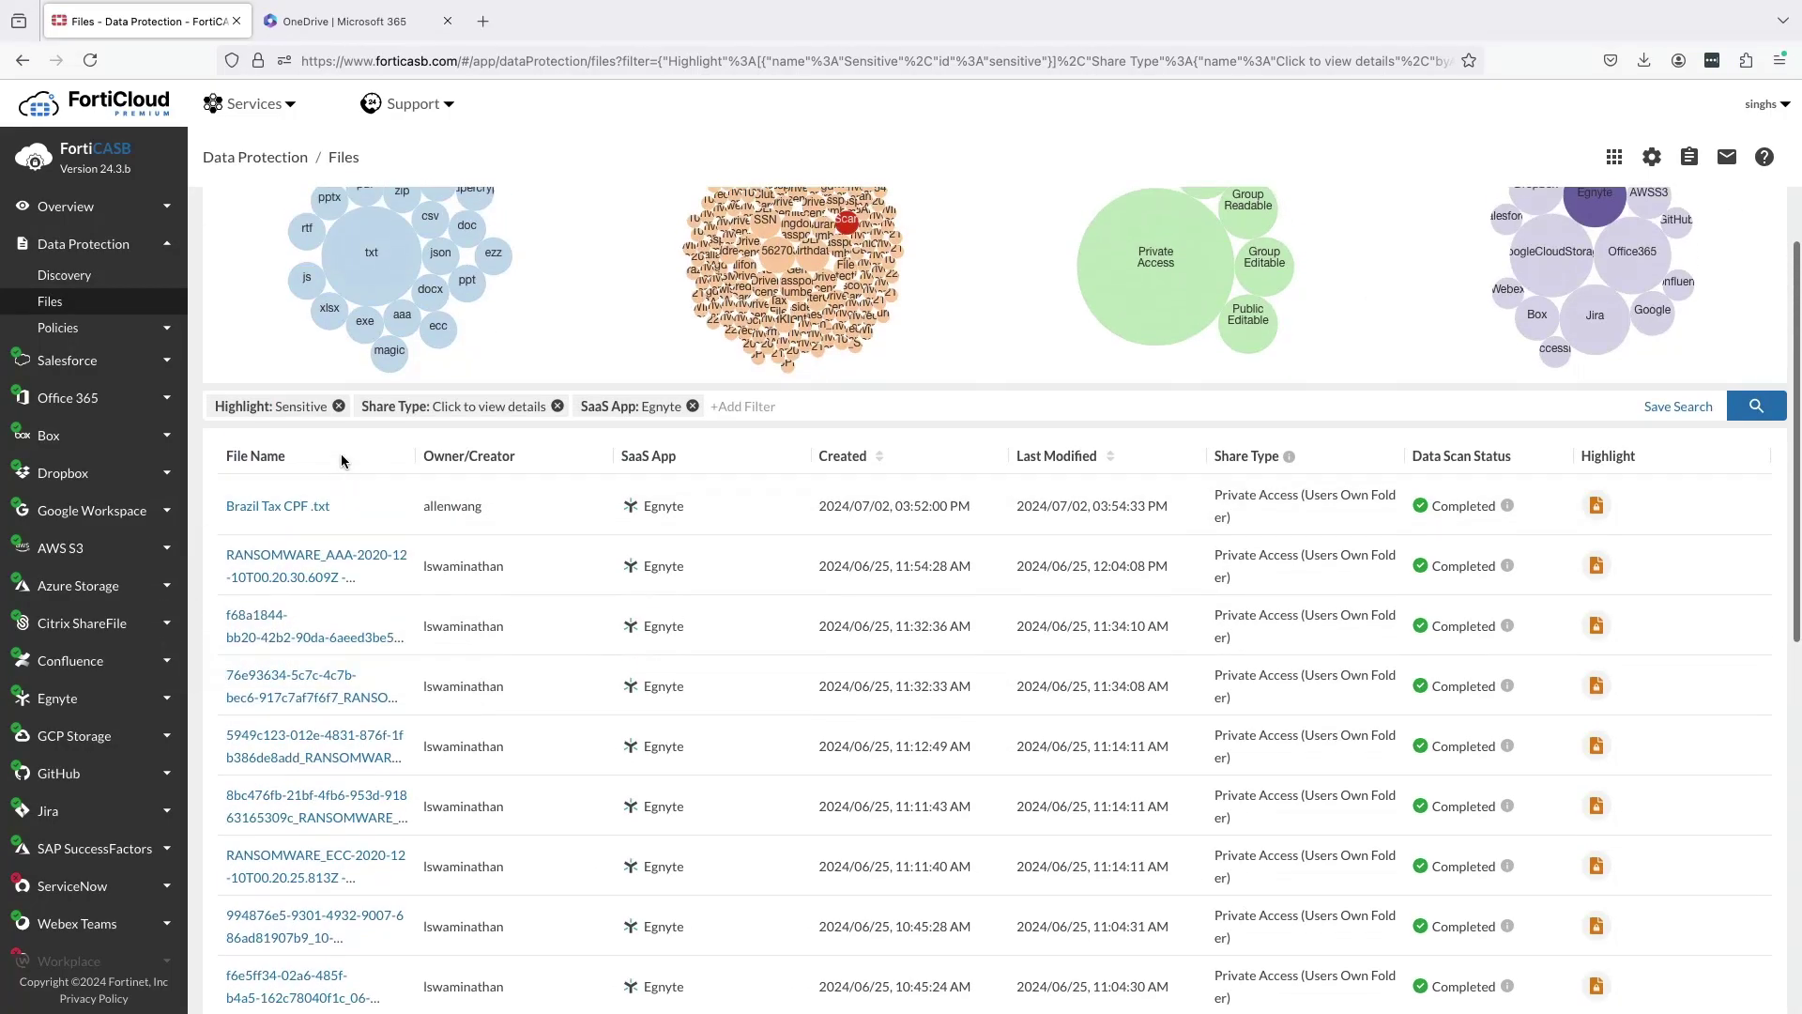
Back on Discovery, review the 5574 exposed files and the Last 7 days range options, left unchanged.
click(103, 274)
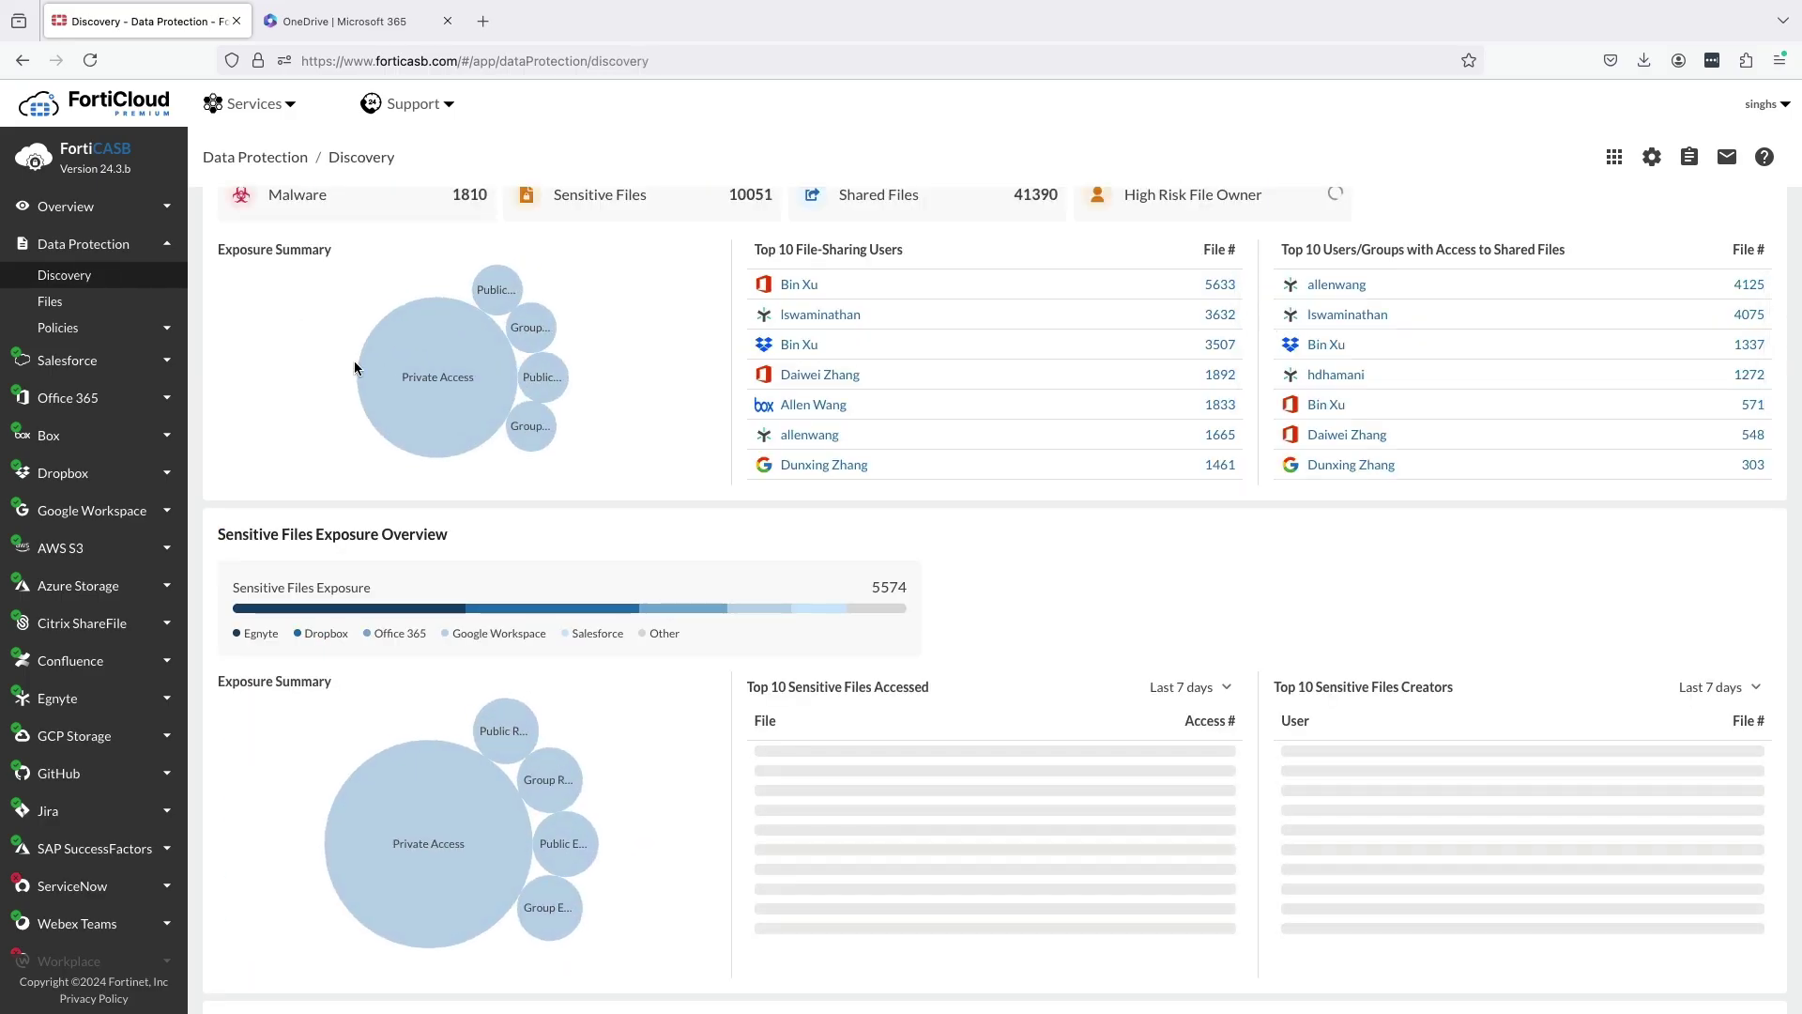
scroll(599, 563, down, 1)
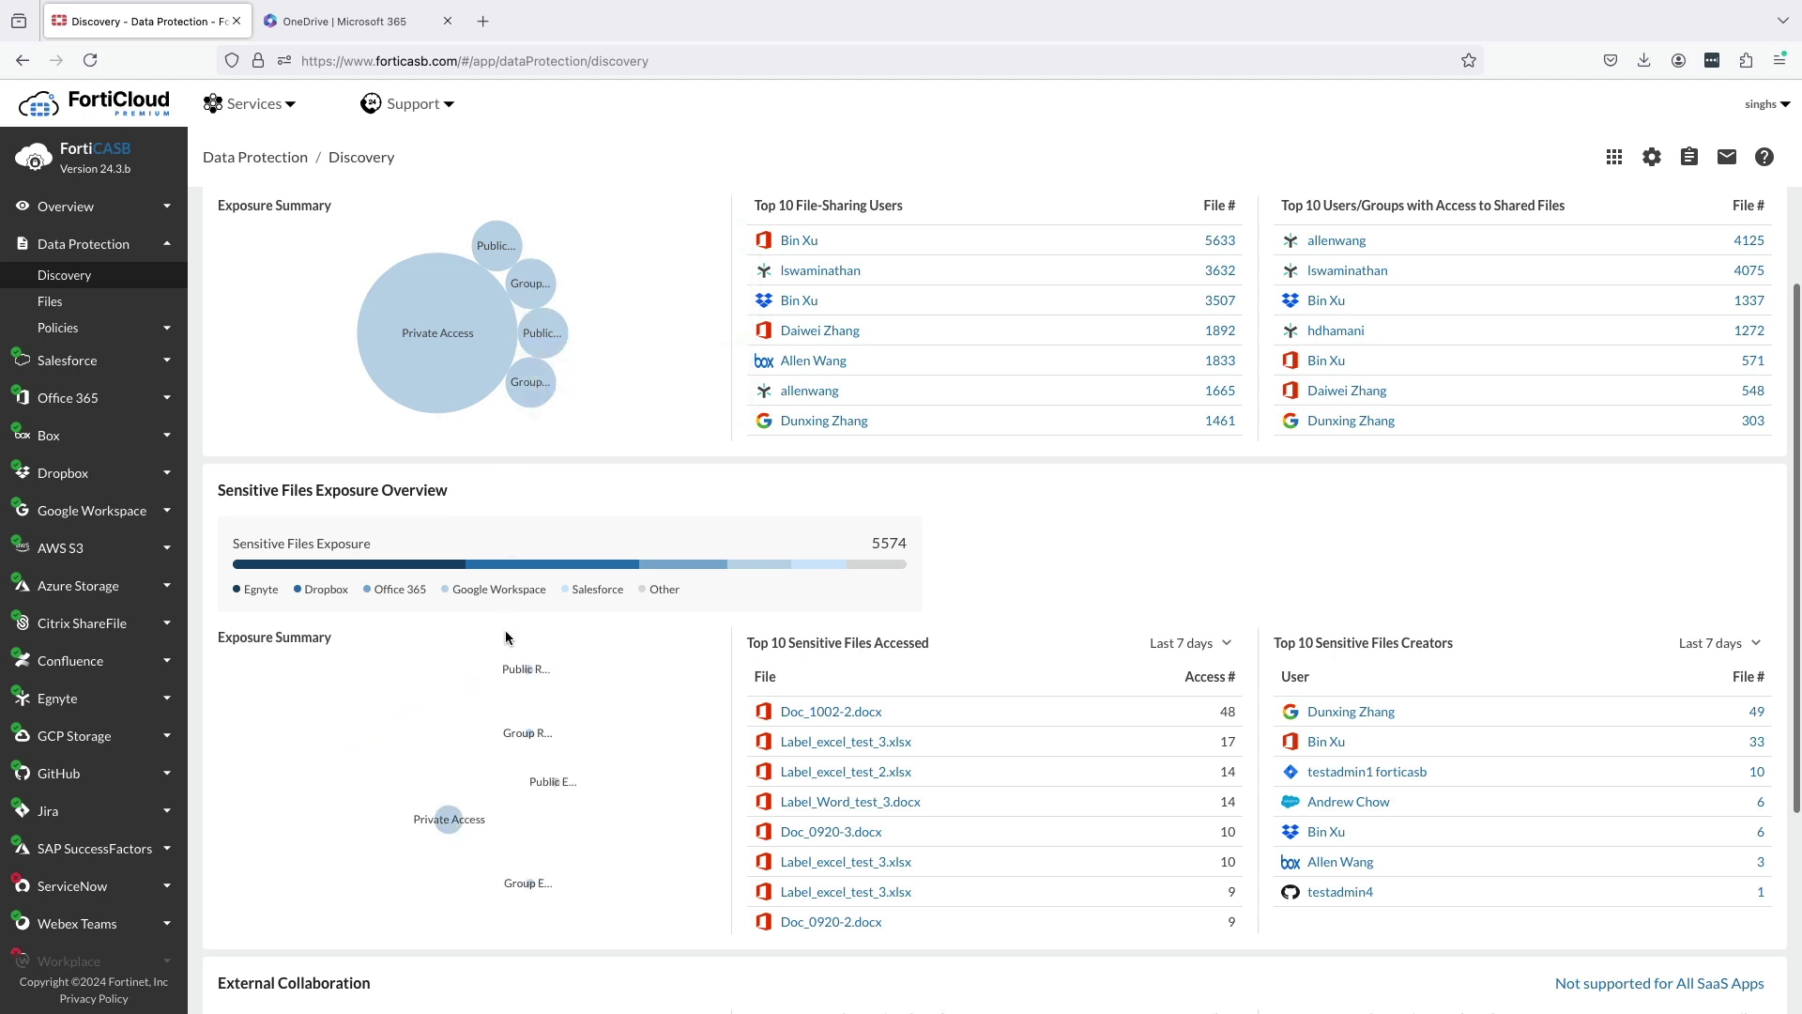
mouse_move(507, 701)
mouse_move(550, 739)
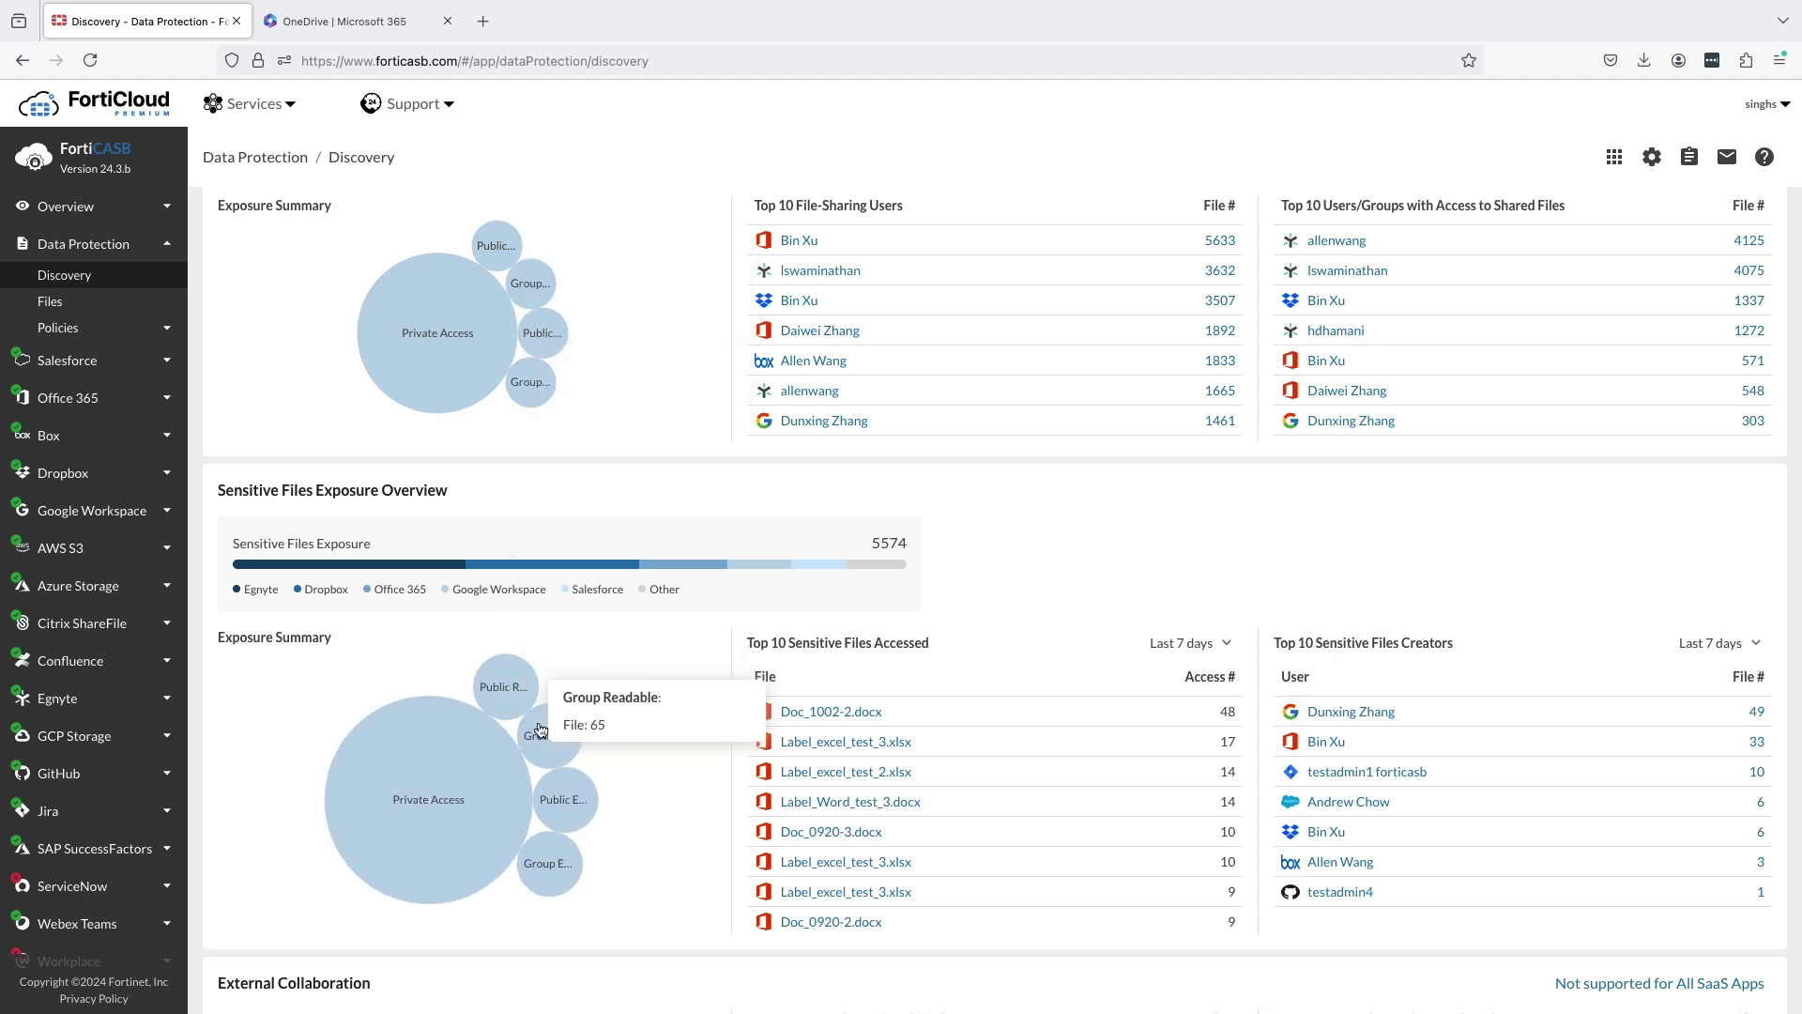
mouse_move(551, 863)
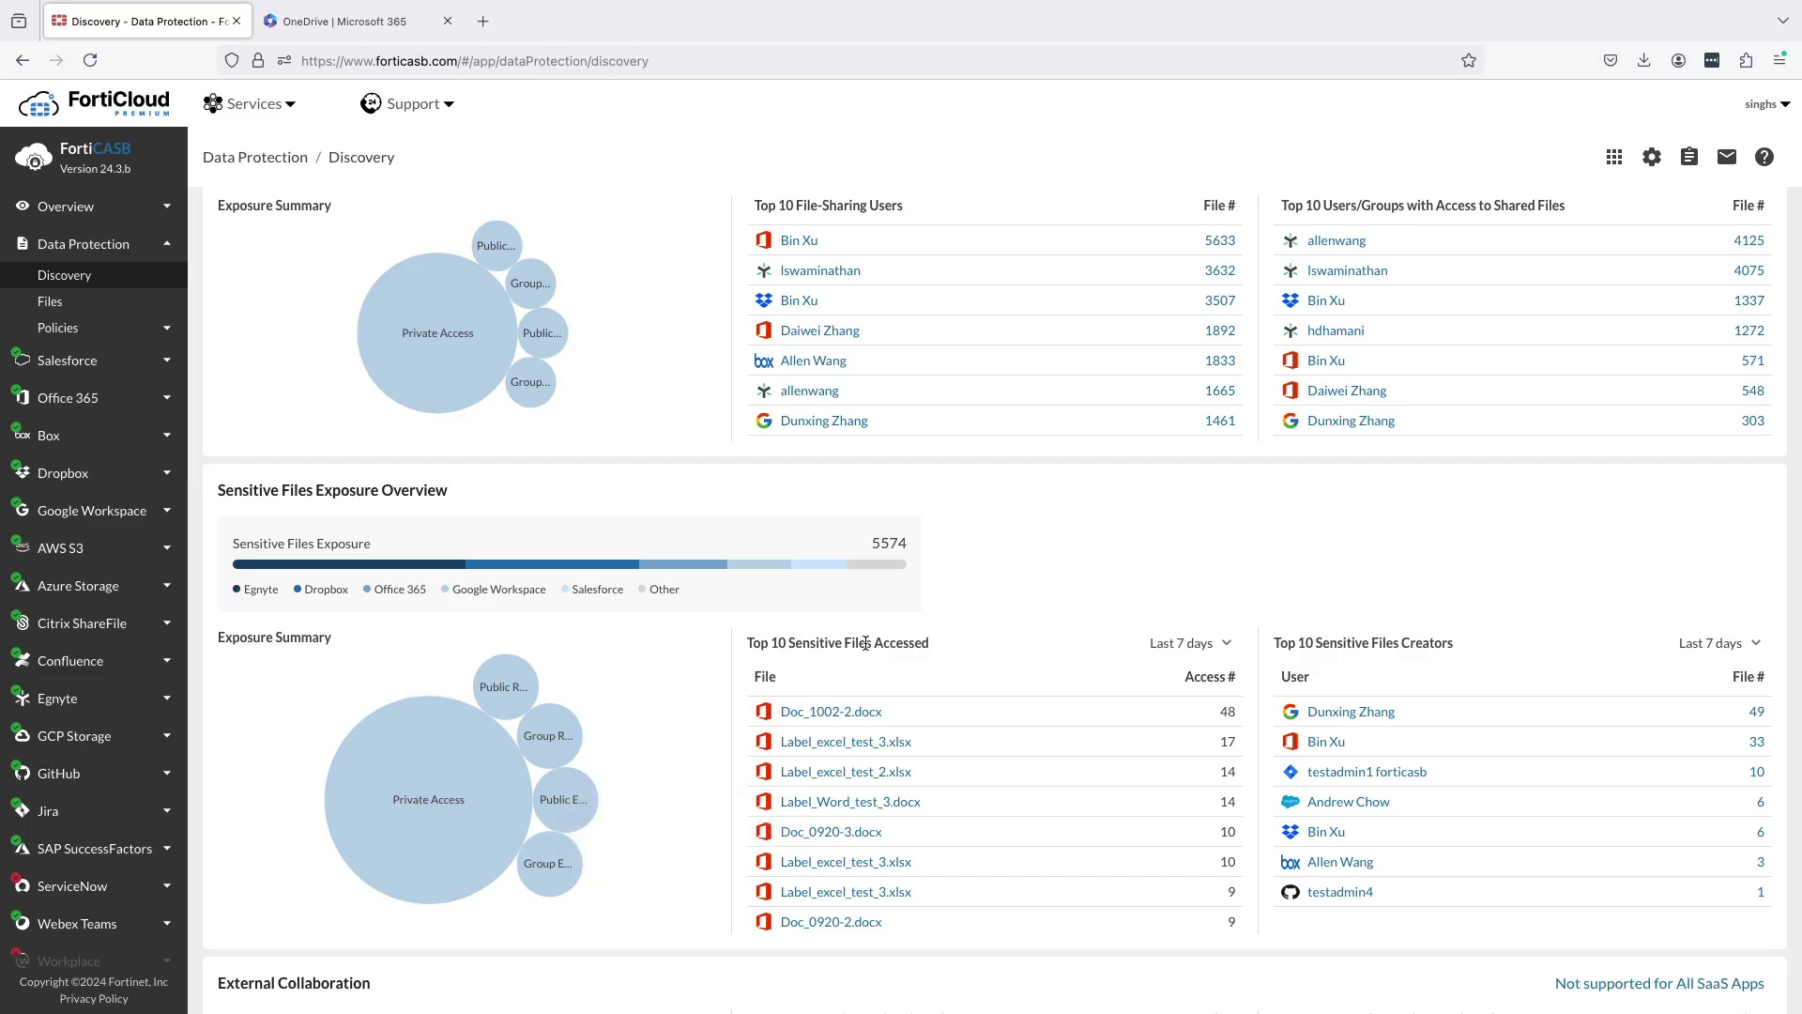
click(1211, 644)
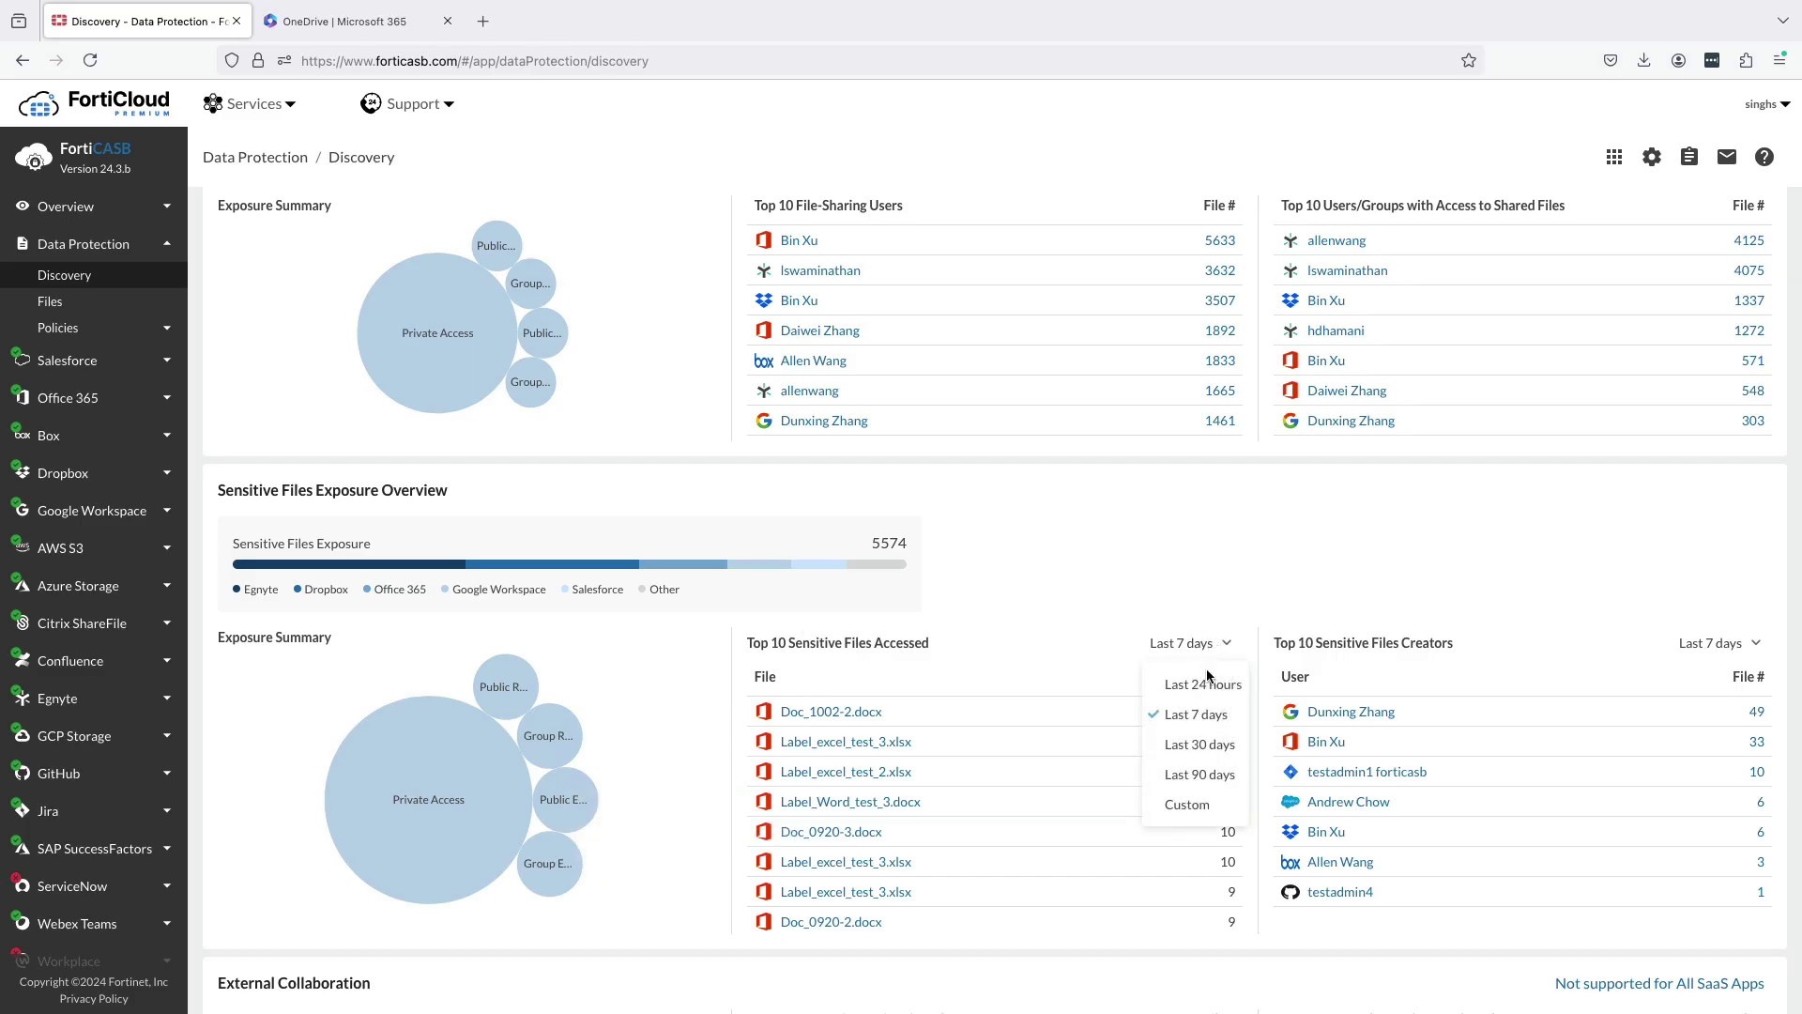
click(1106, 674)
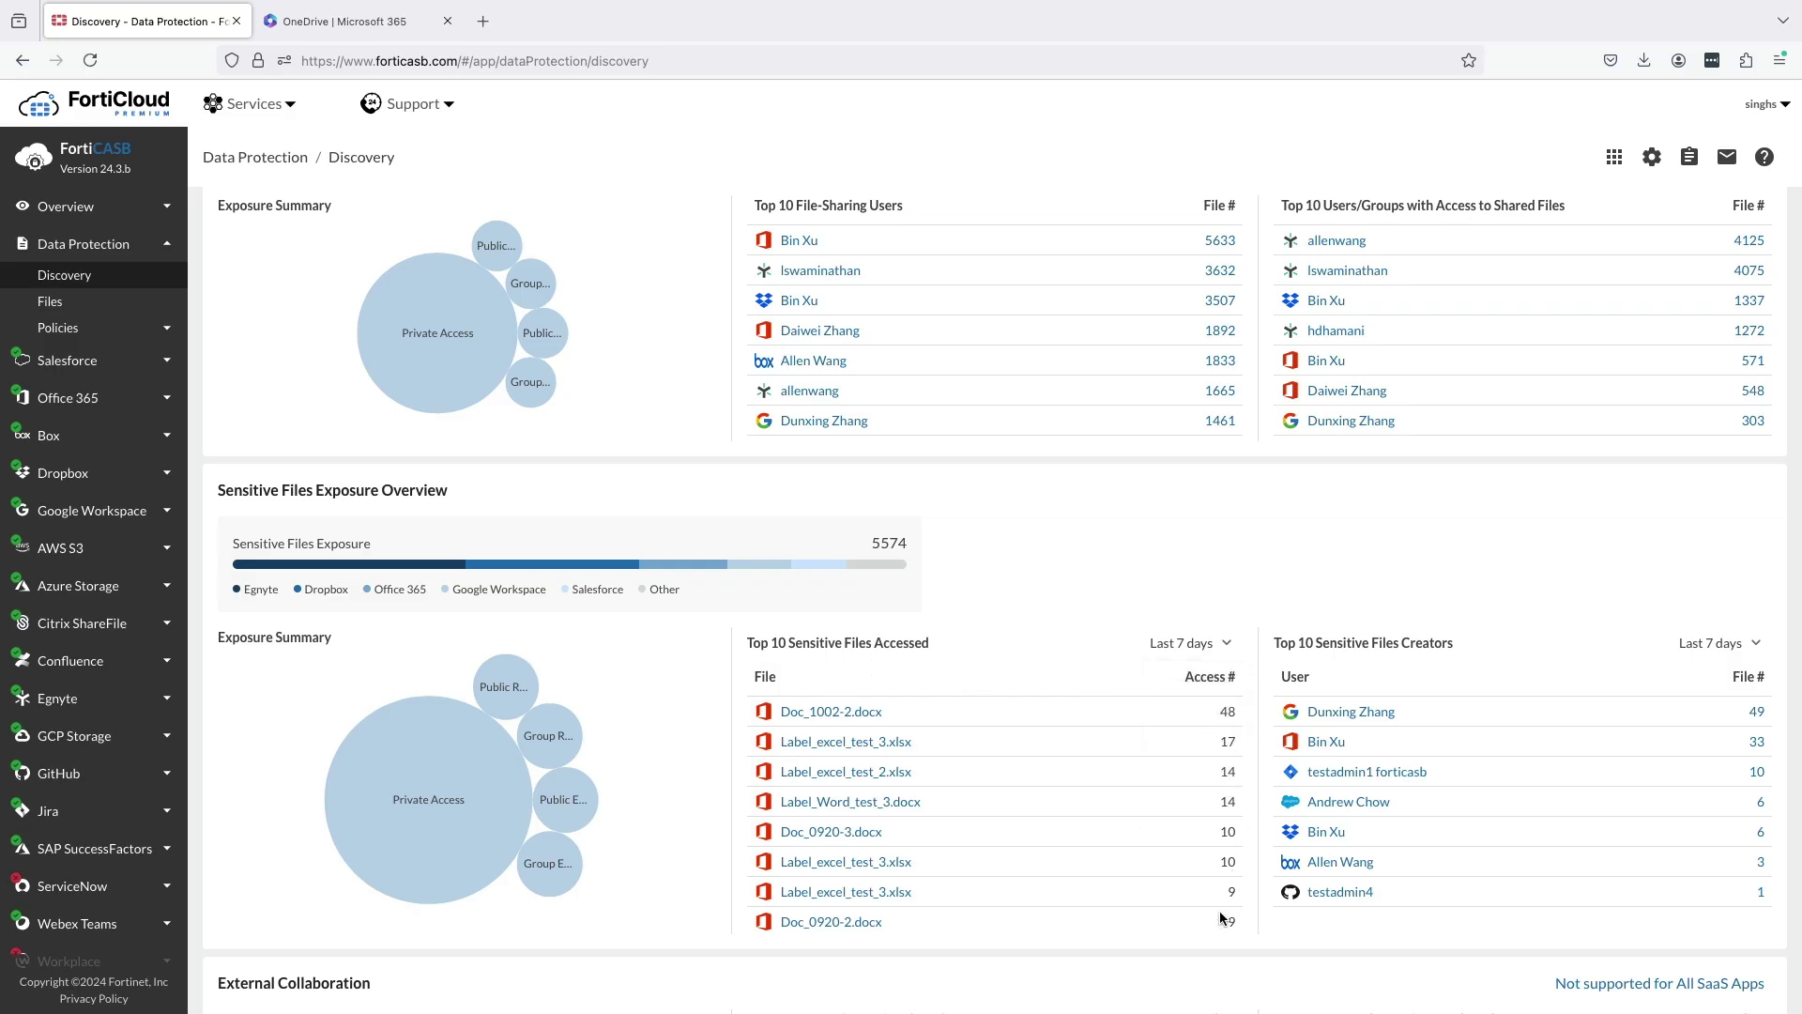
scroll(1233, 915, down, 1)
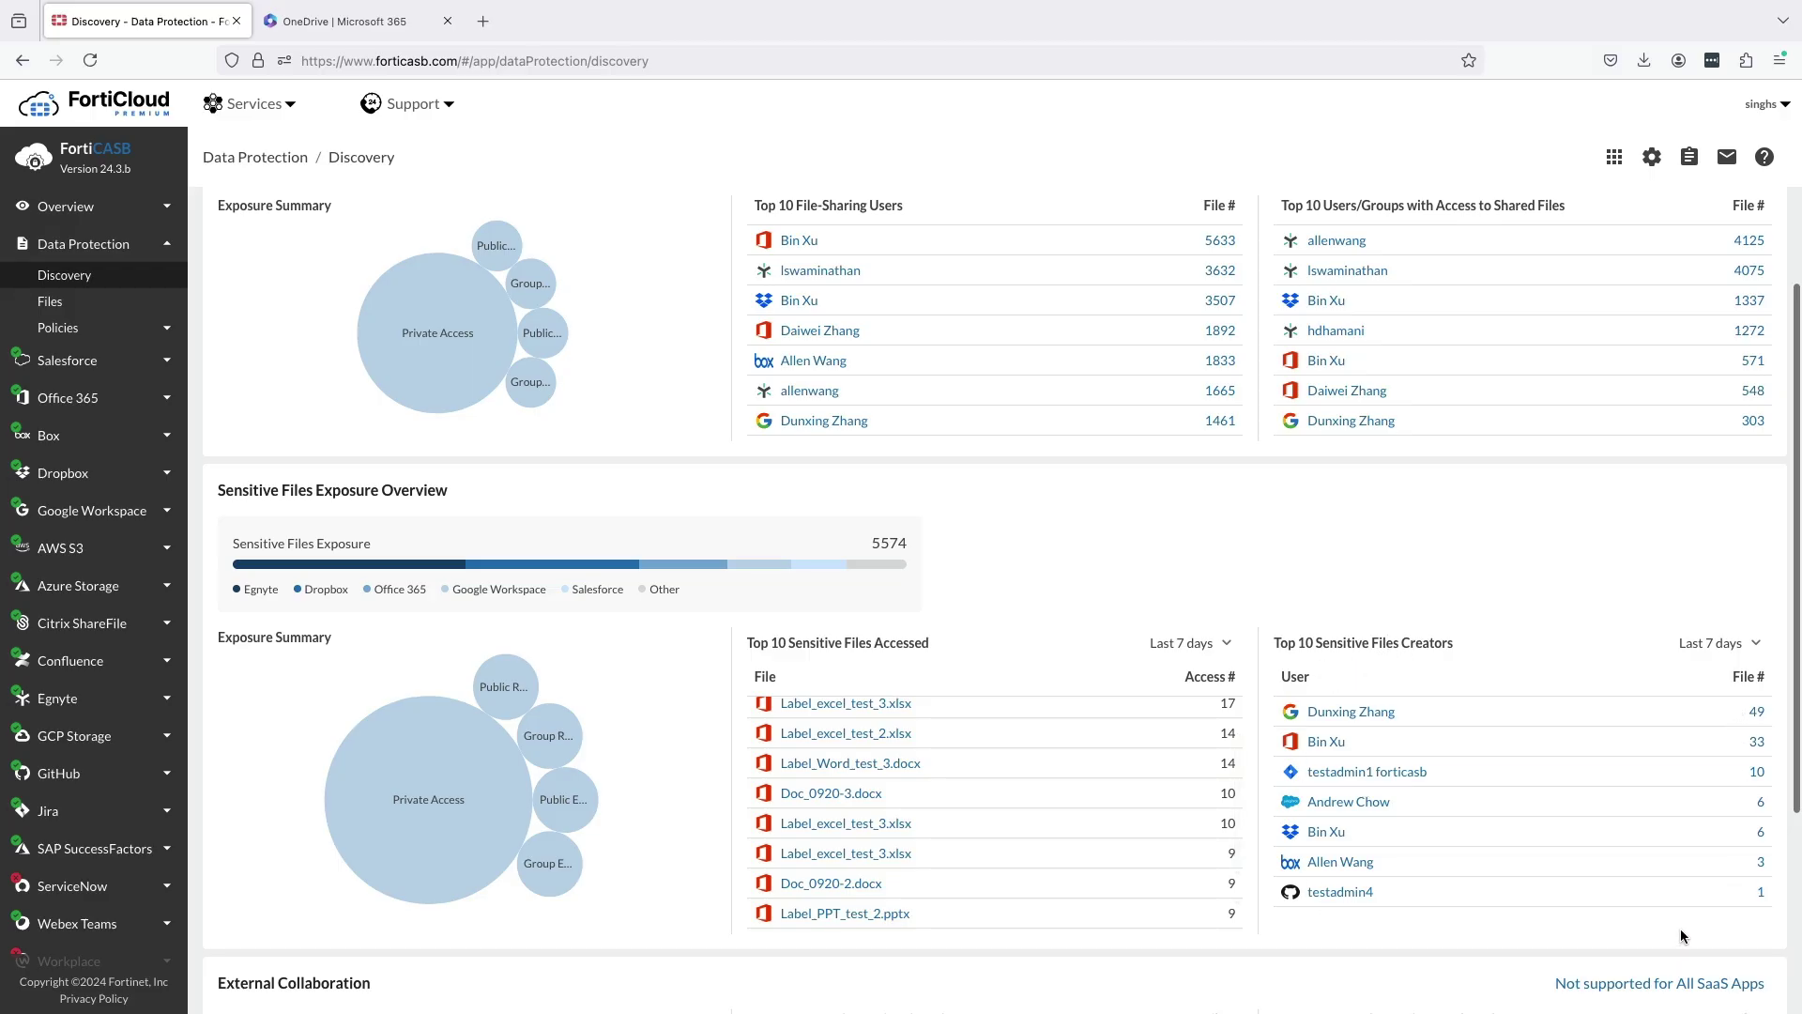
Under Shared To External Domain, open the 5 sensitive files shared to untrusted domains.
scroll(1681, 938, down, 2)
scroll(1680, 942, down, 2)
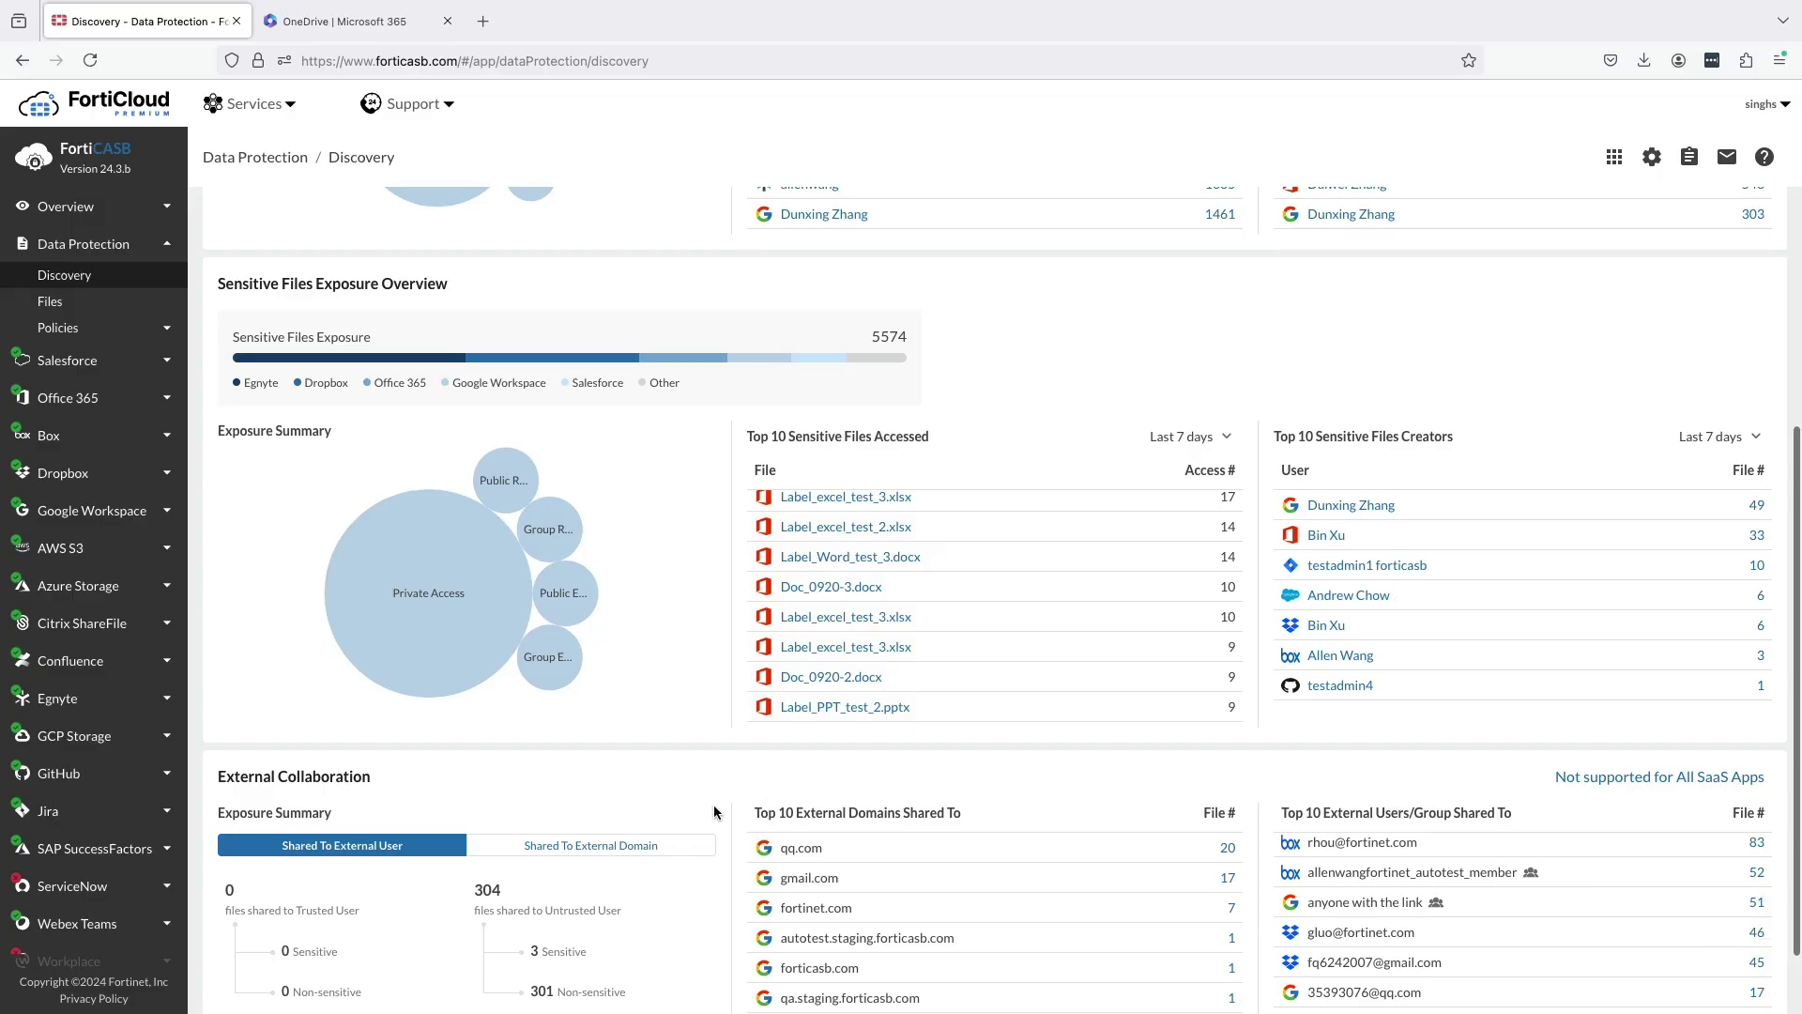
scroll(1154, 792, down, 1)
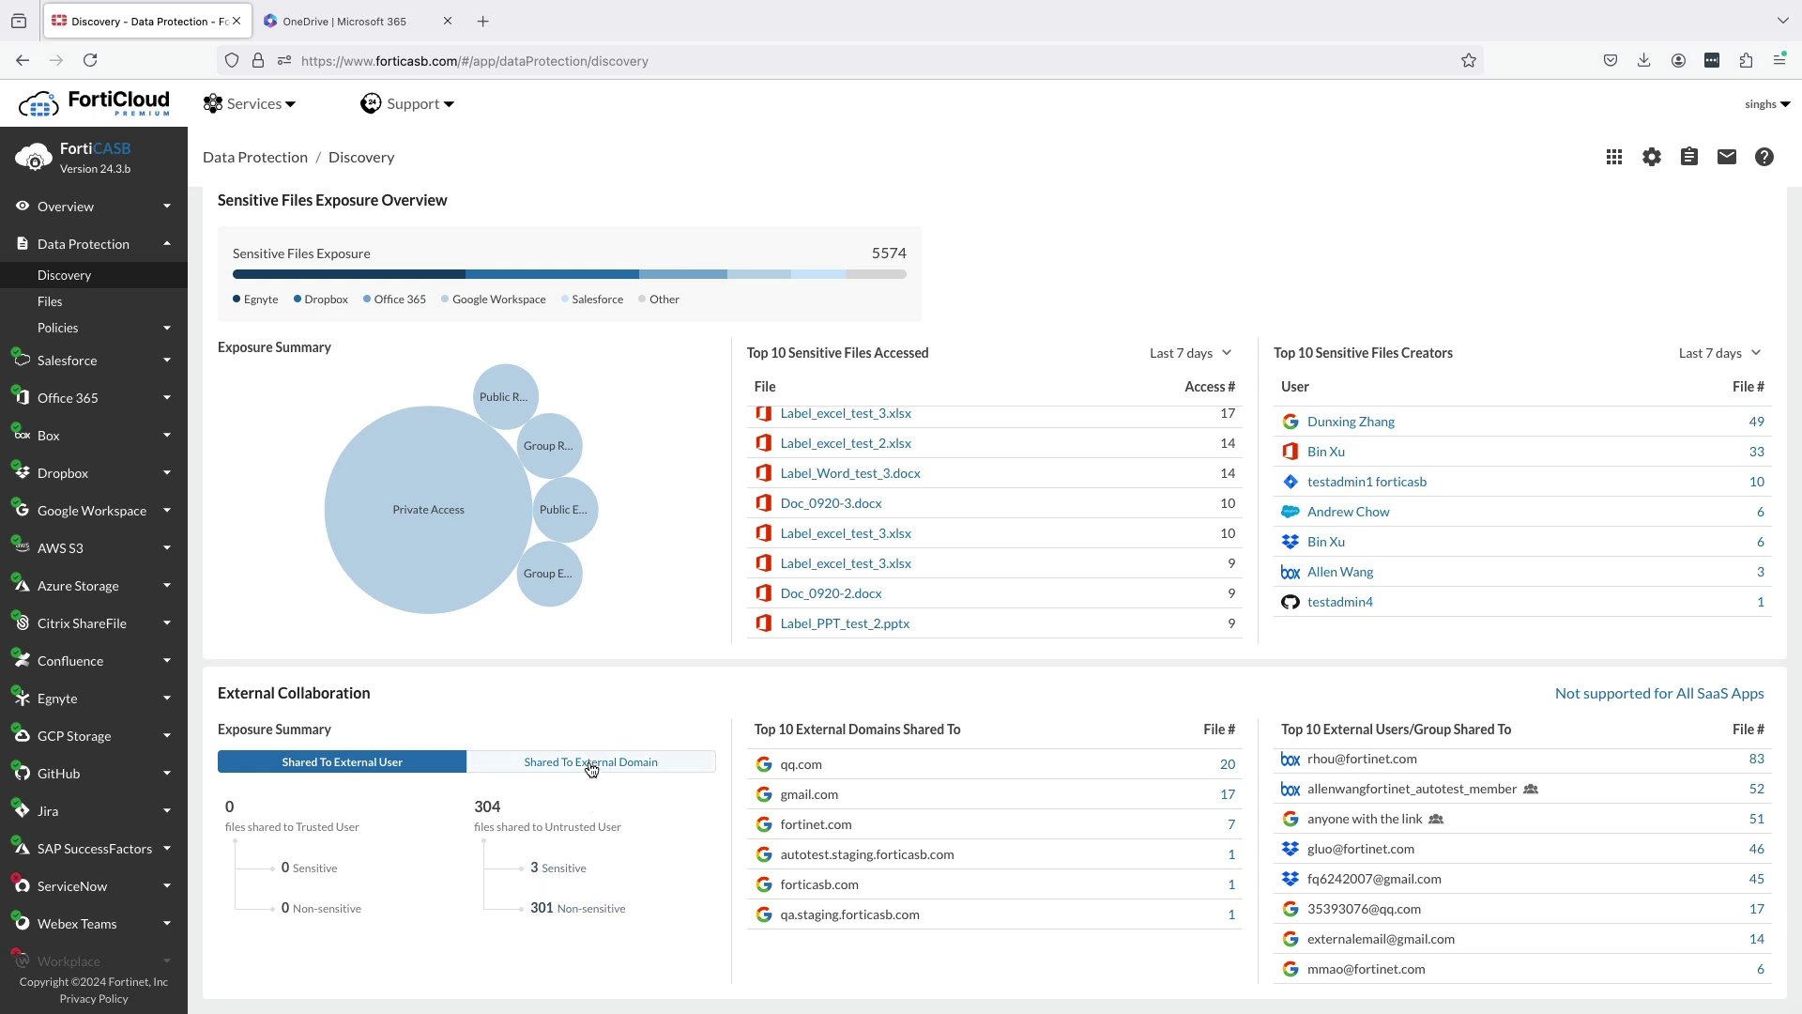
click(591, 763)
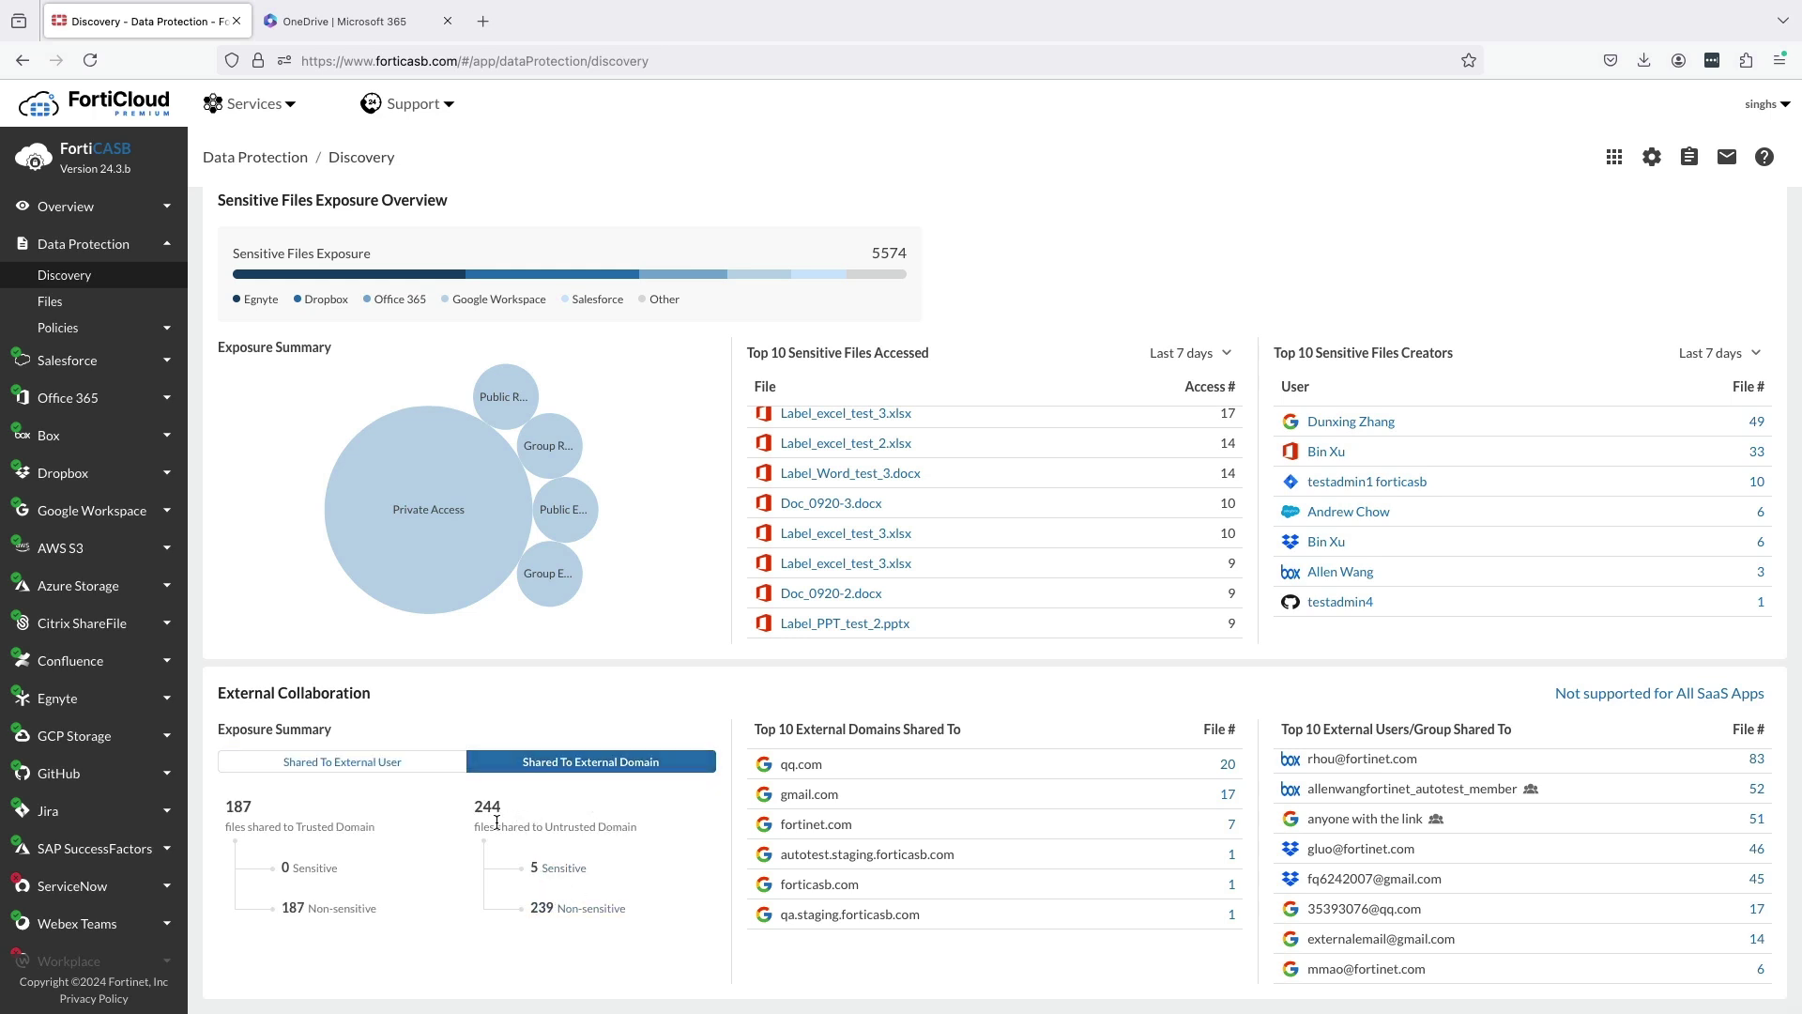
click(564, 869)
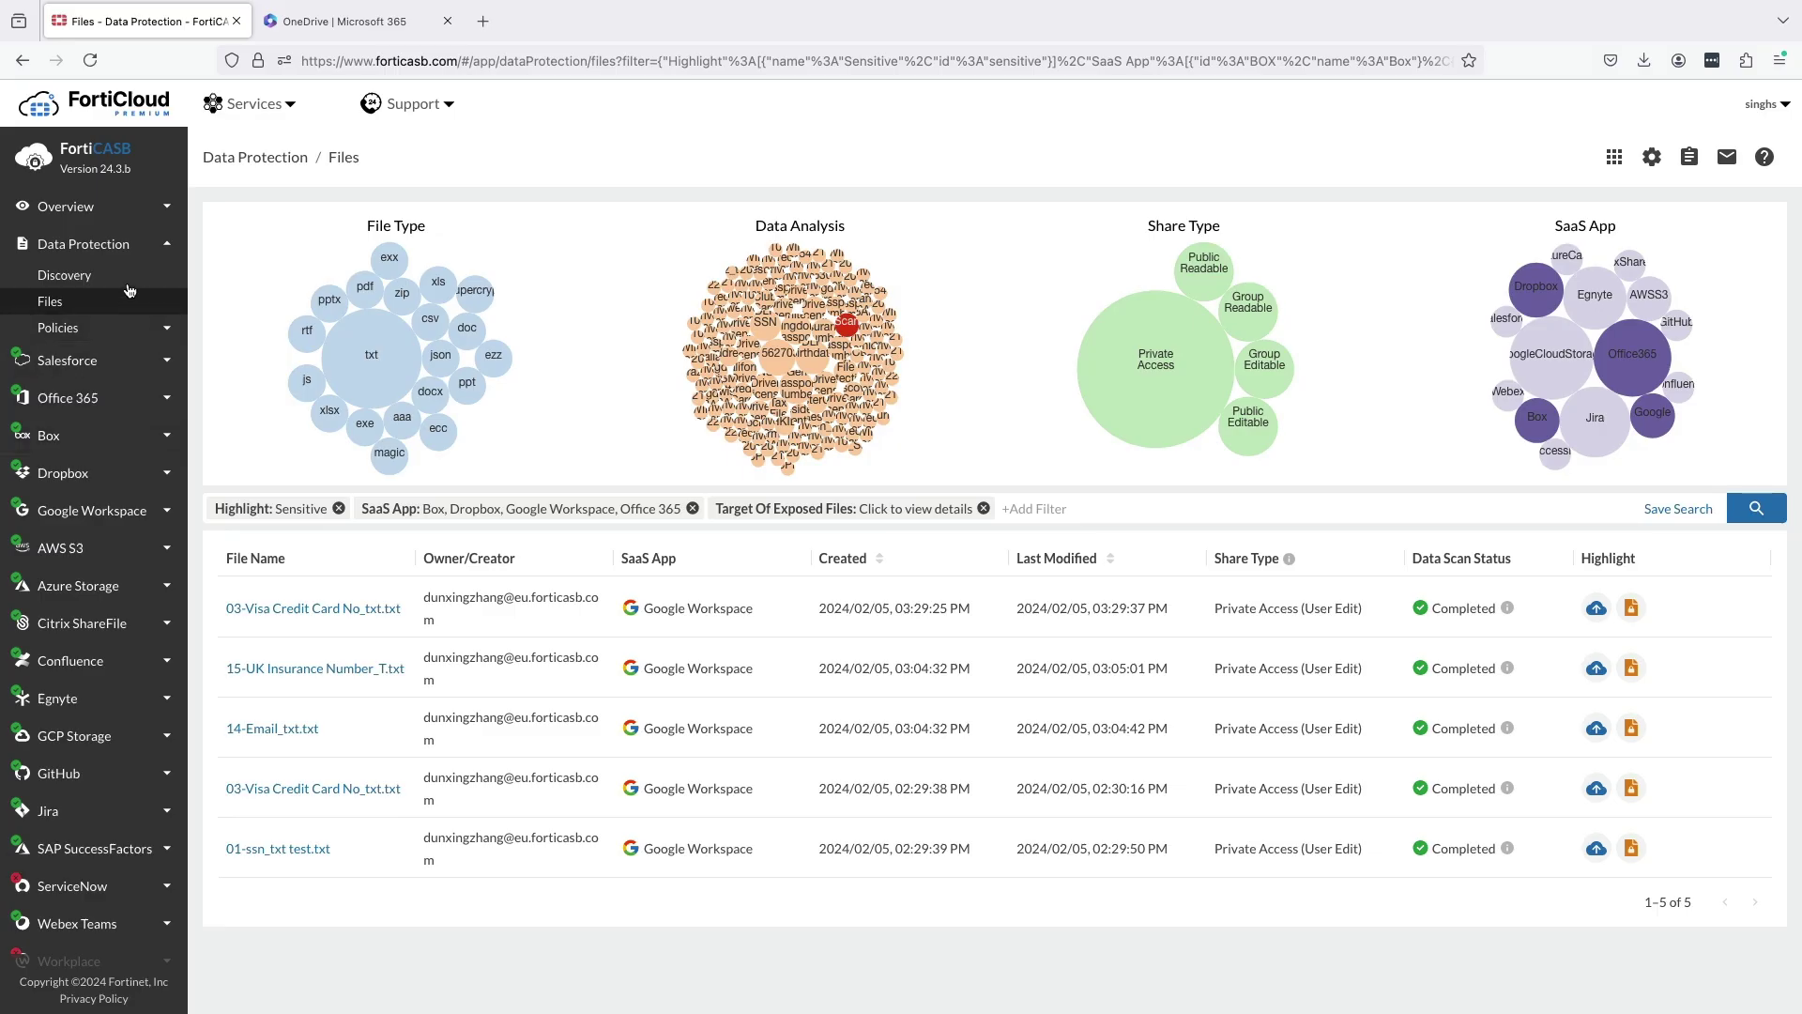
Go back to Discovery and view External Collaboration: 304 files shared to untrusted users, 3 sensitive.
click(64, 275)
scroll(472, 583, down, 5)
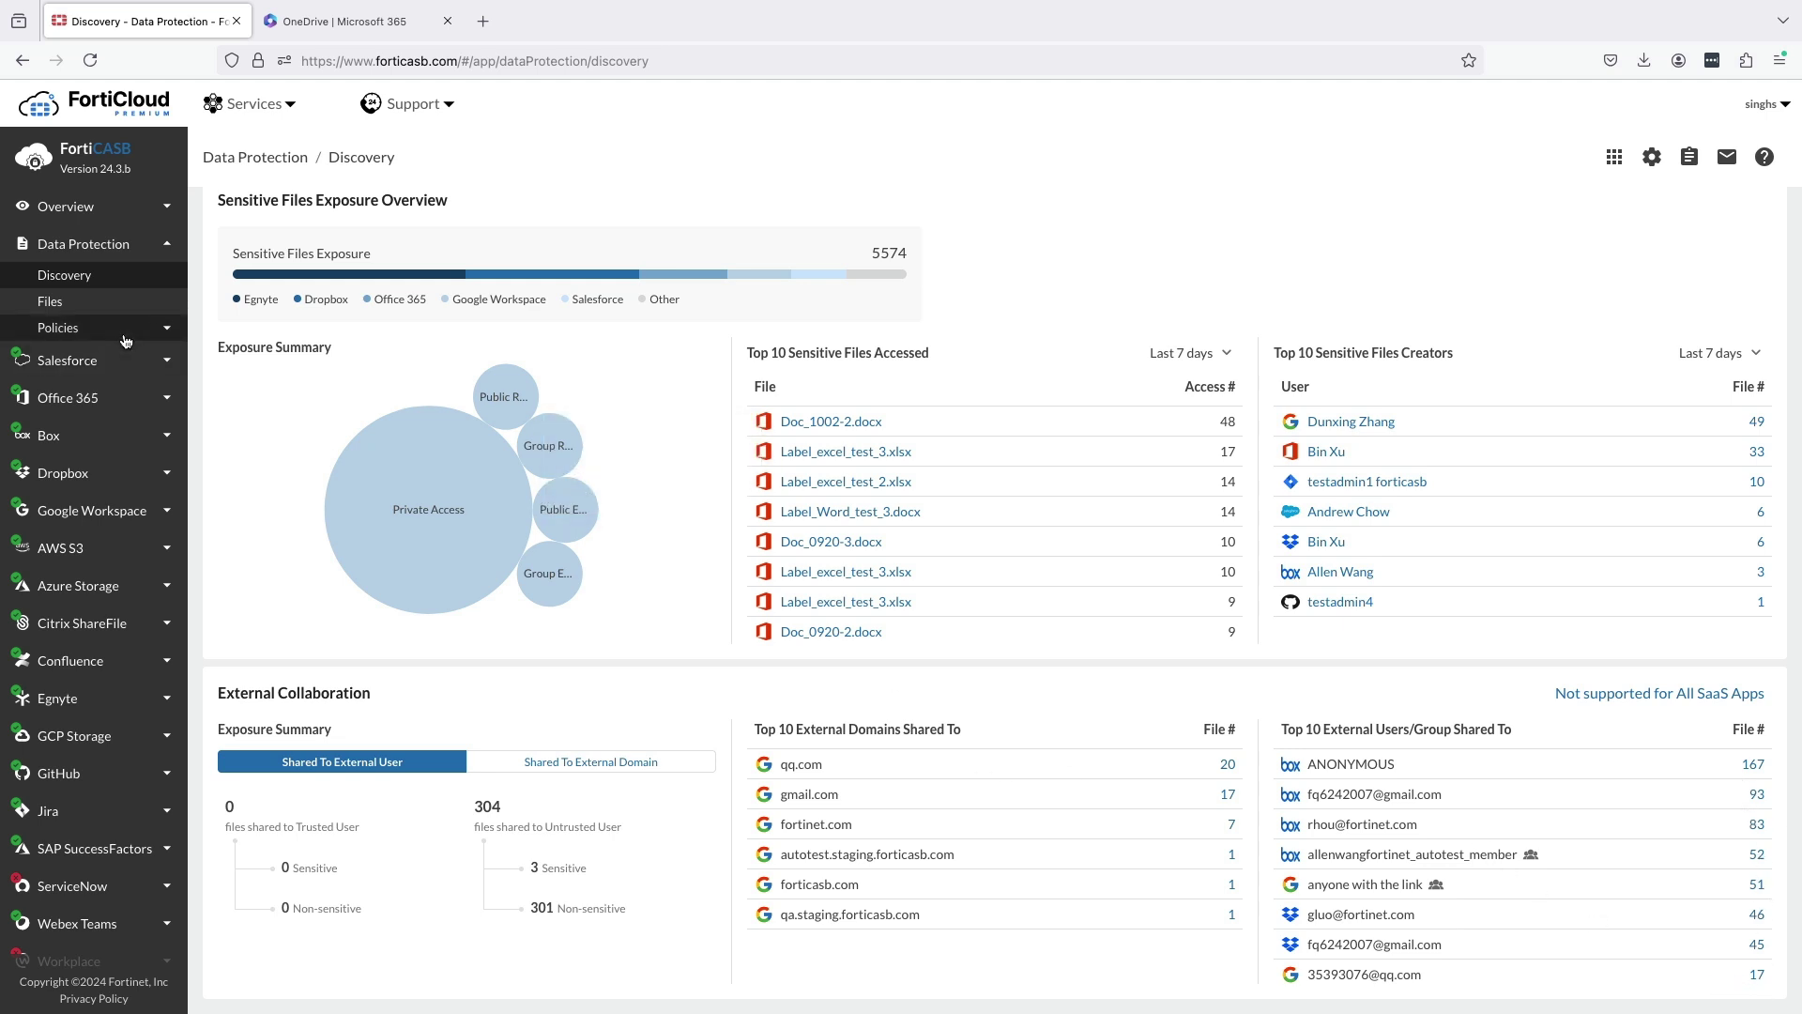
Browse the predefined Data Patterns under Policies, then show the Customized patterns list.
click(125, 330)
click(123, 358)
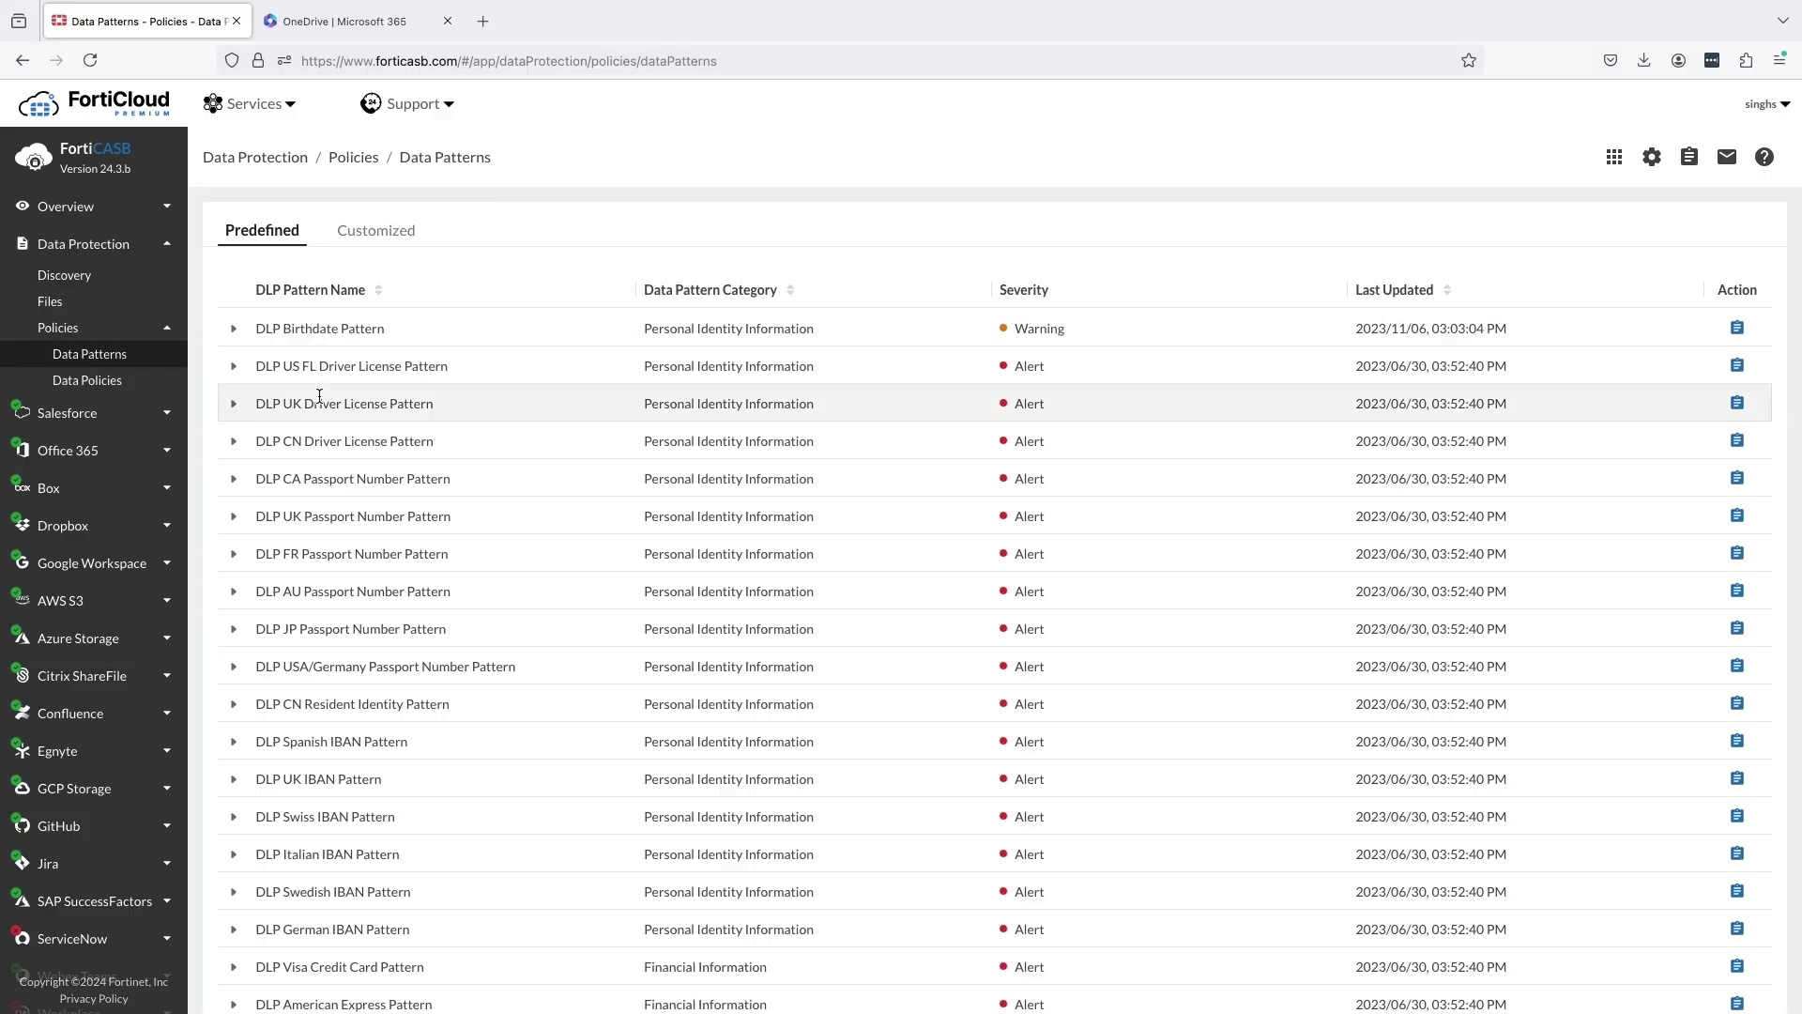
scroll(335, 527, down, 7)
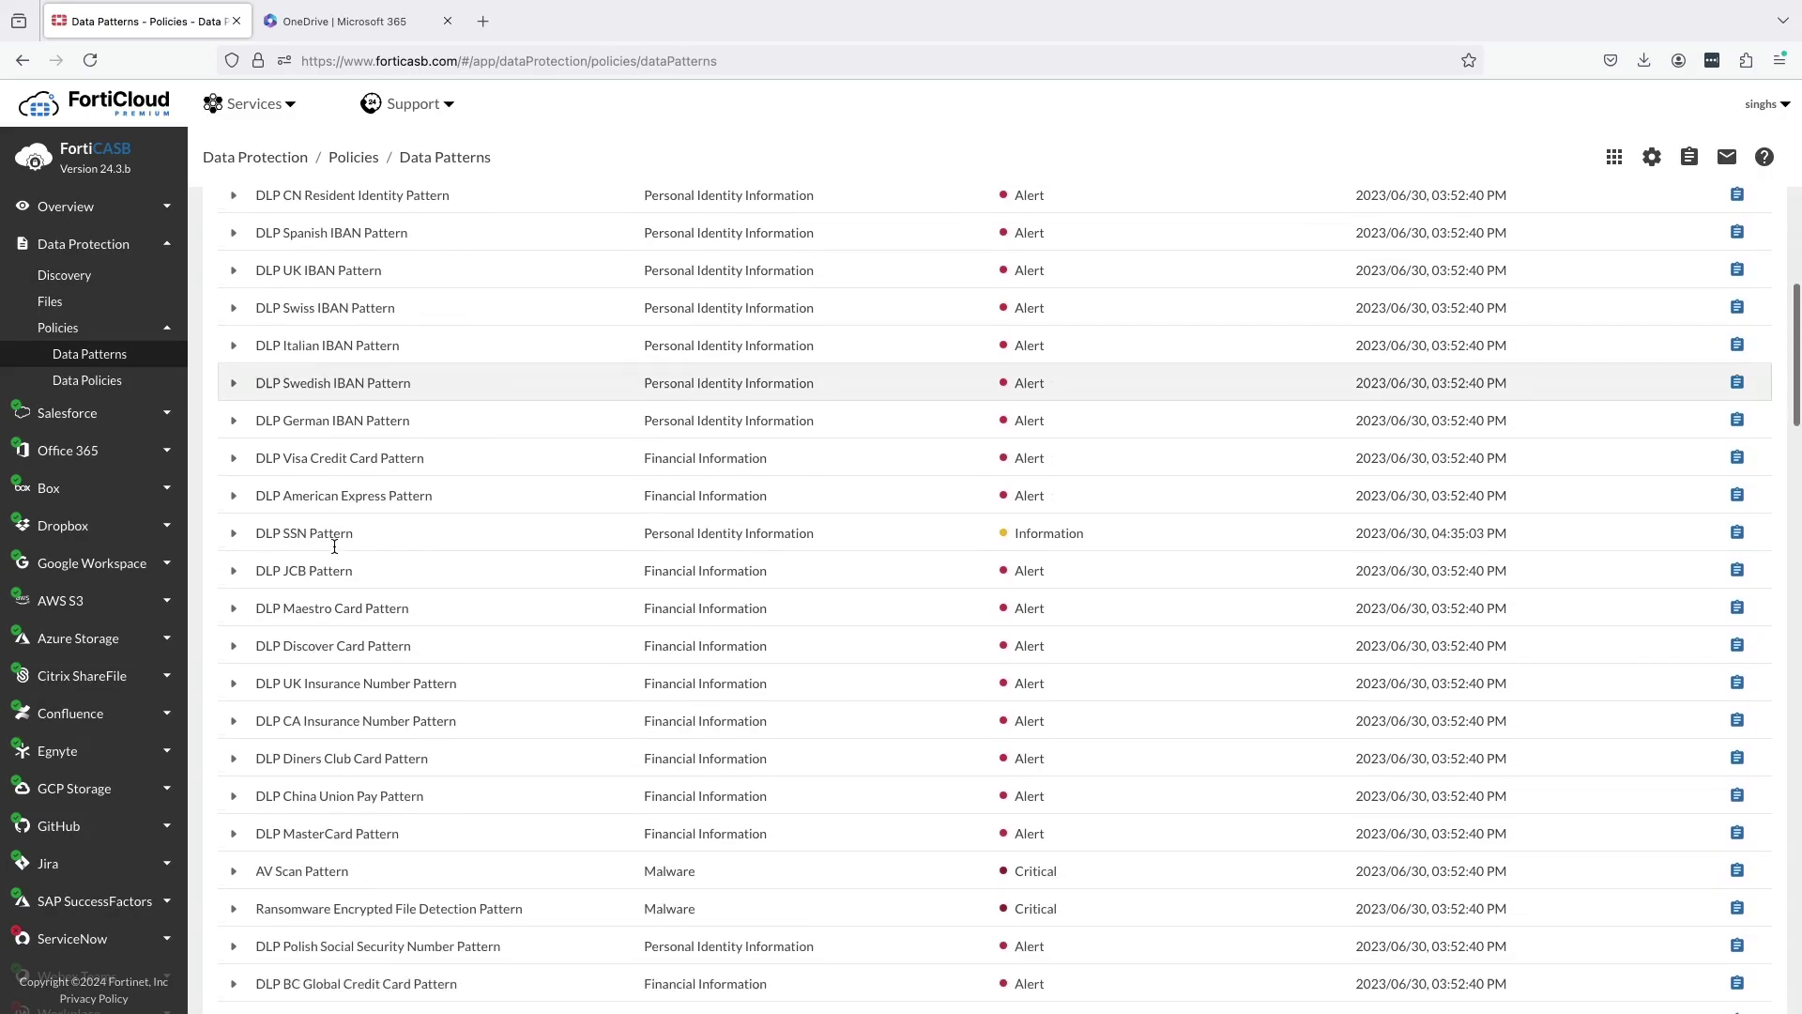
scroll(336, 551, down, 6)
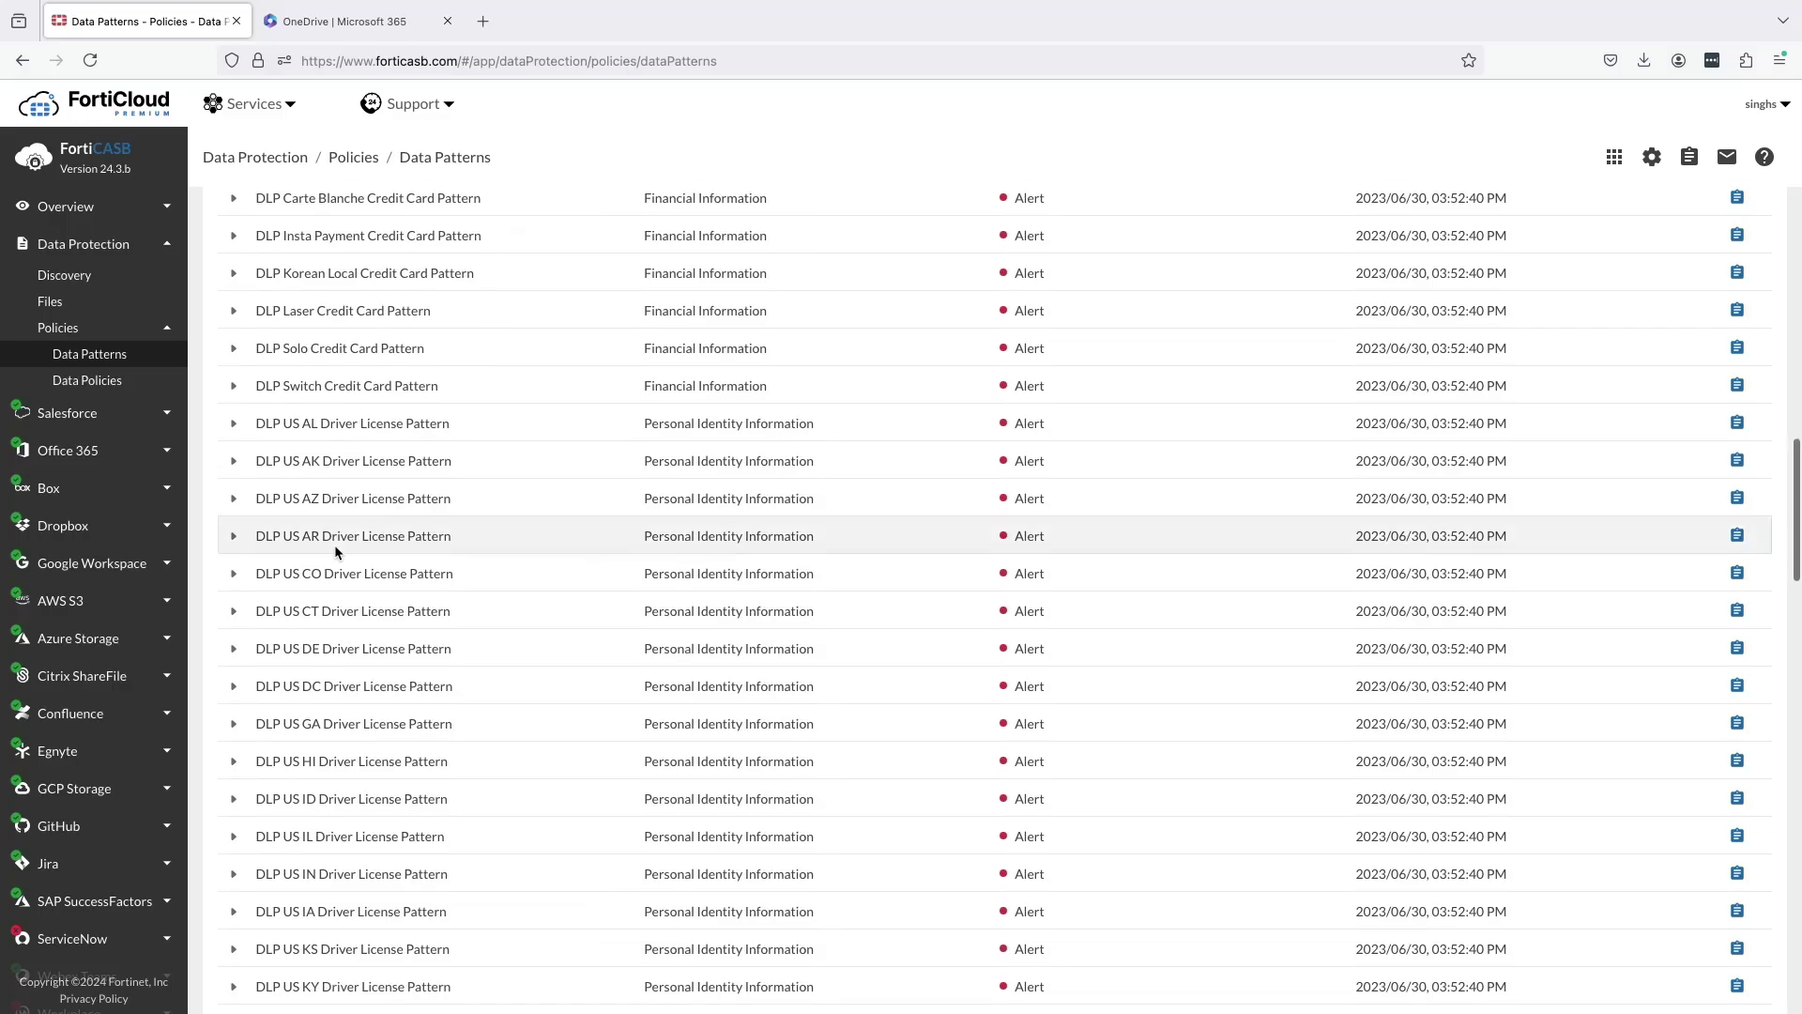
scroll(335, 551, up, 10)
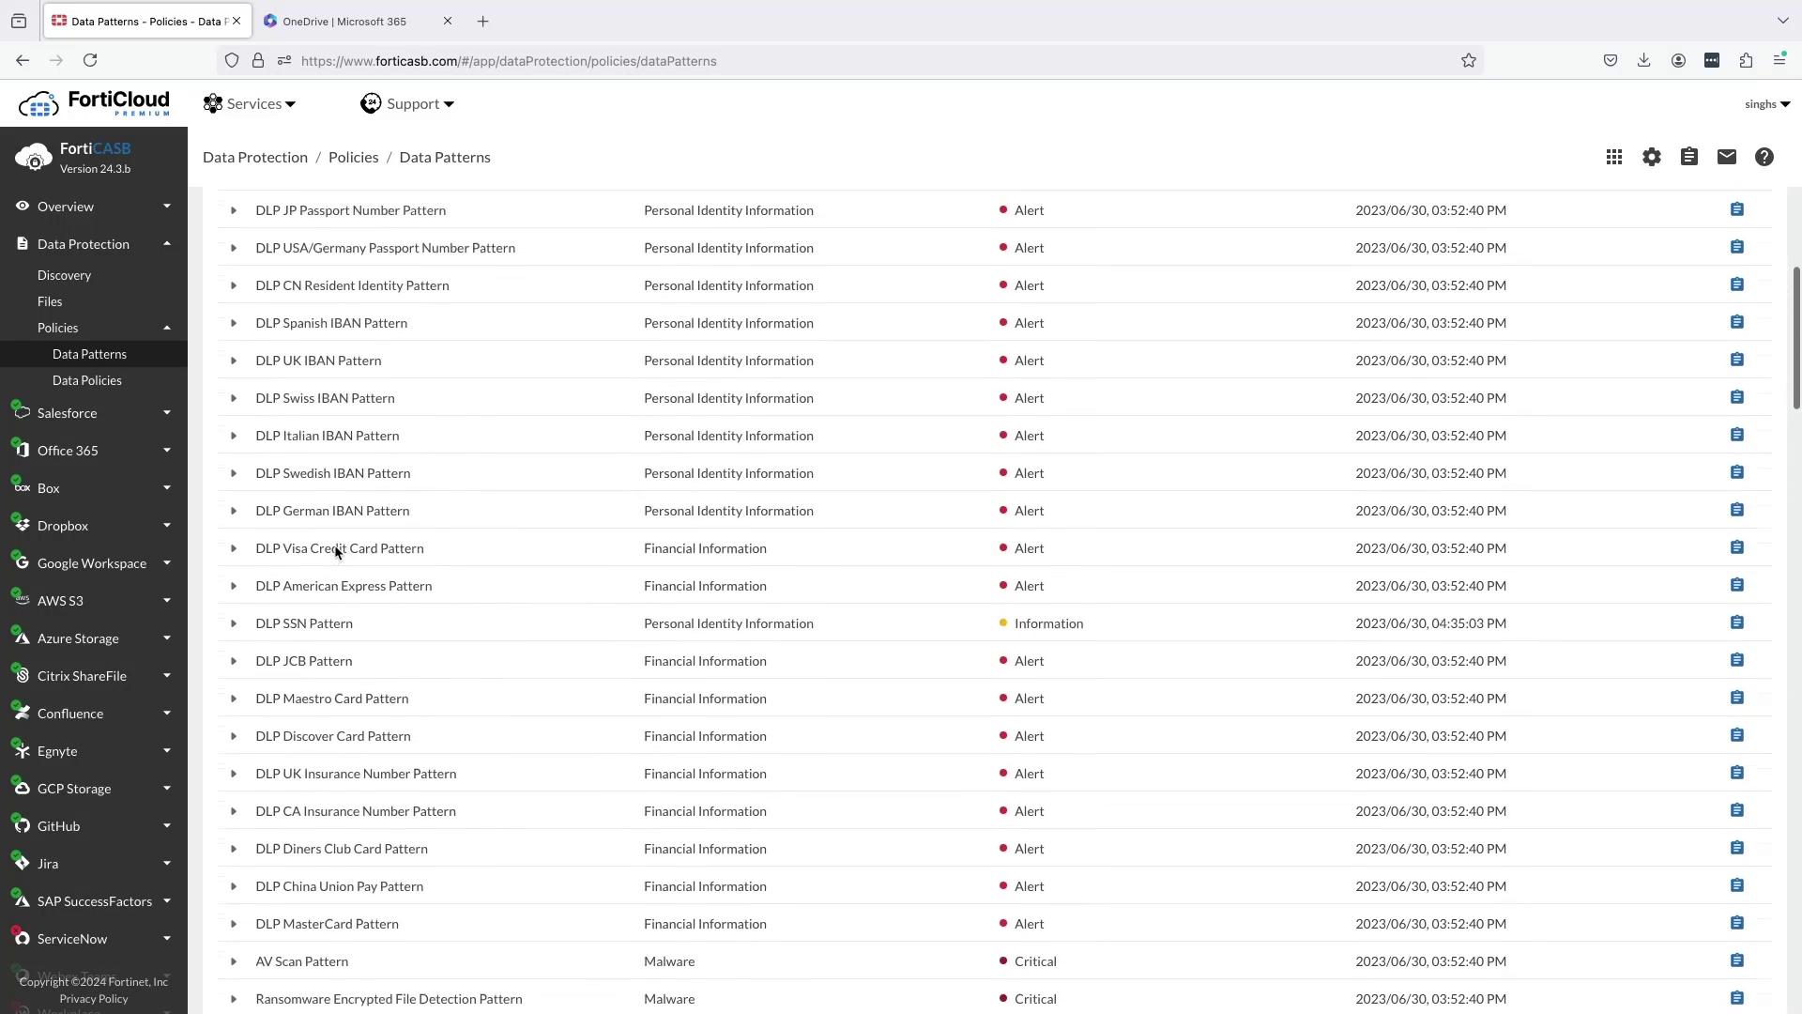
scroll(335, 551, up, 4)
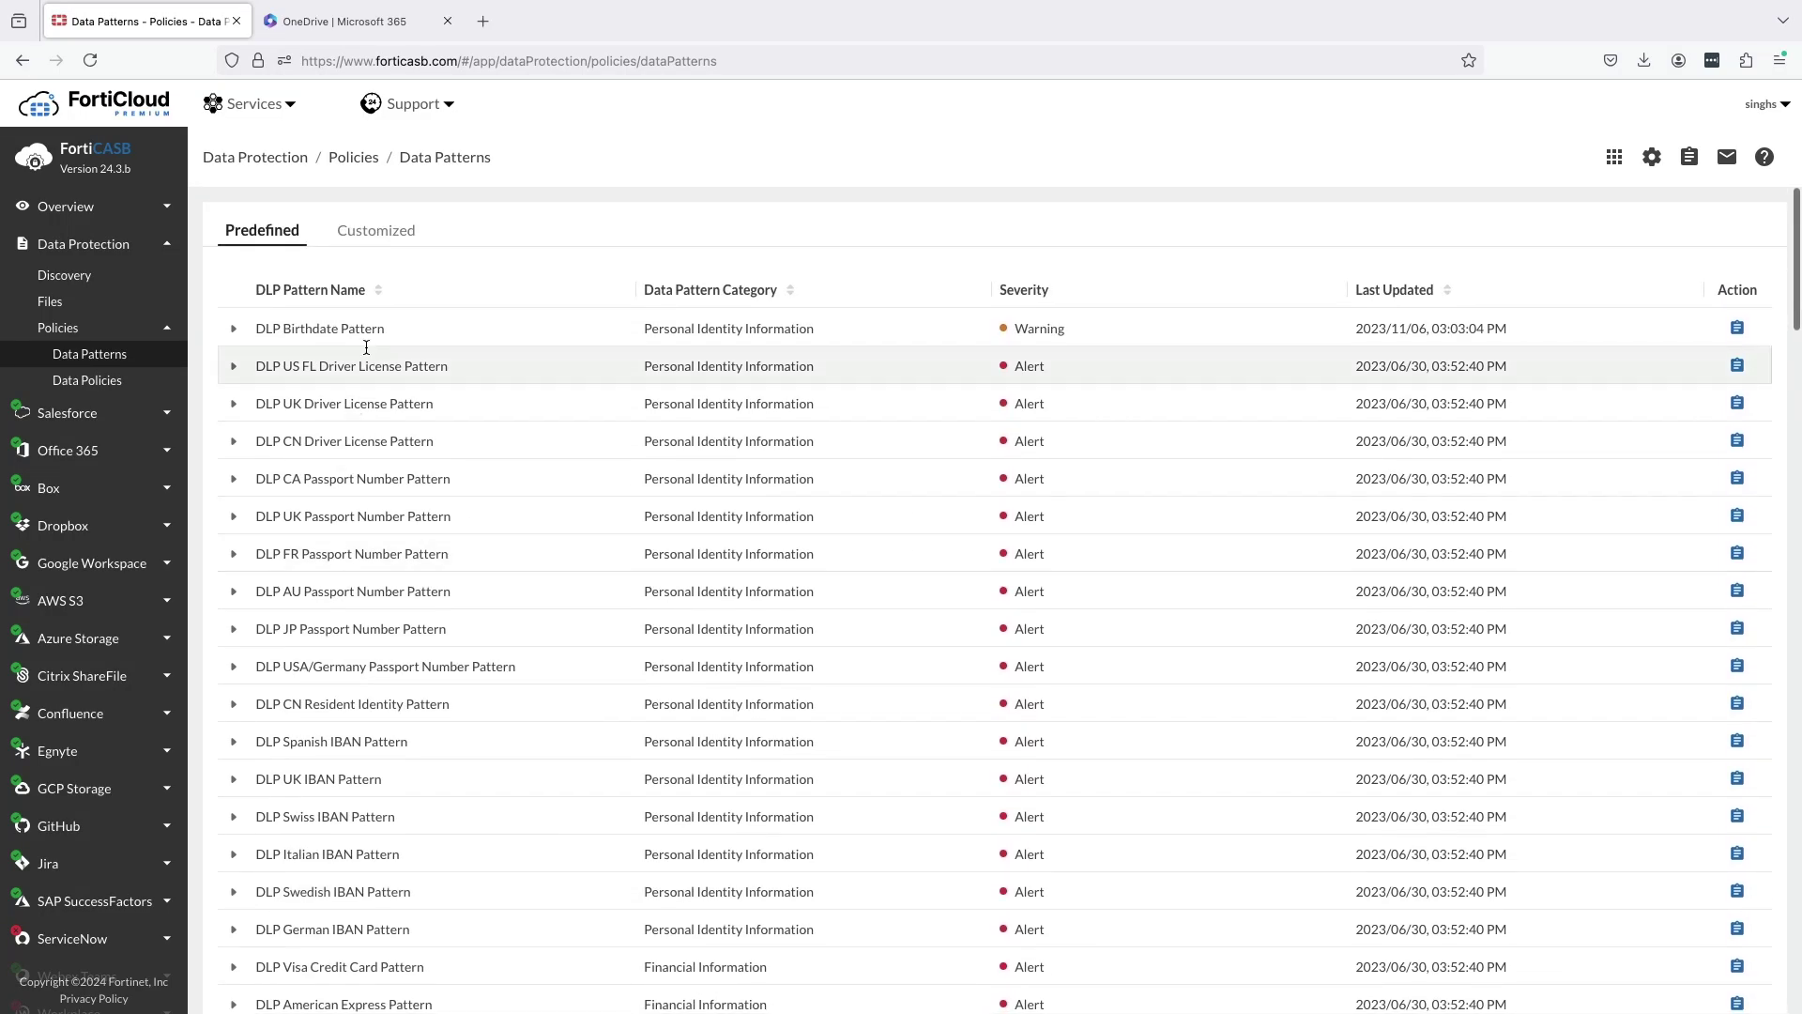
click(377, 235)
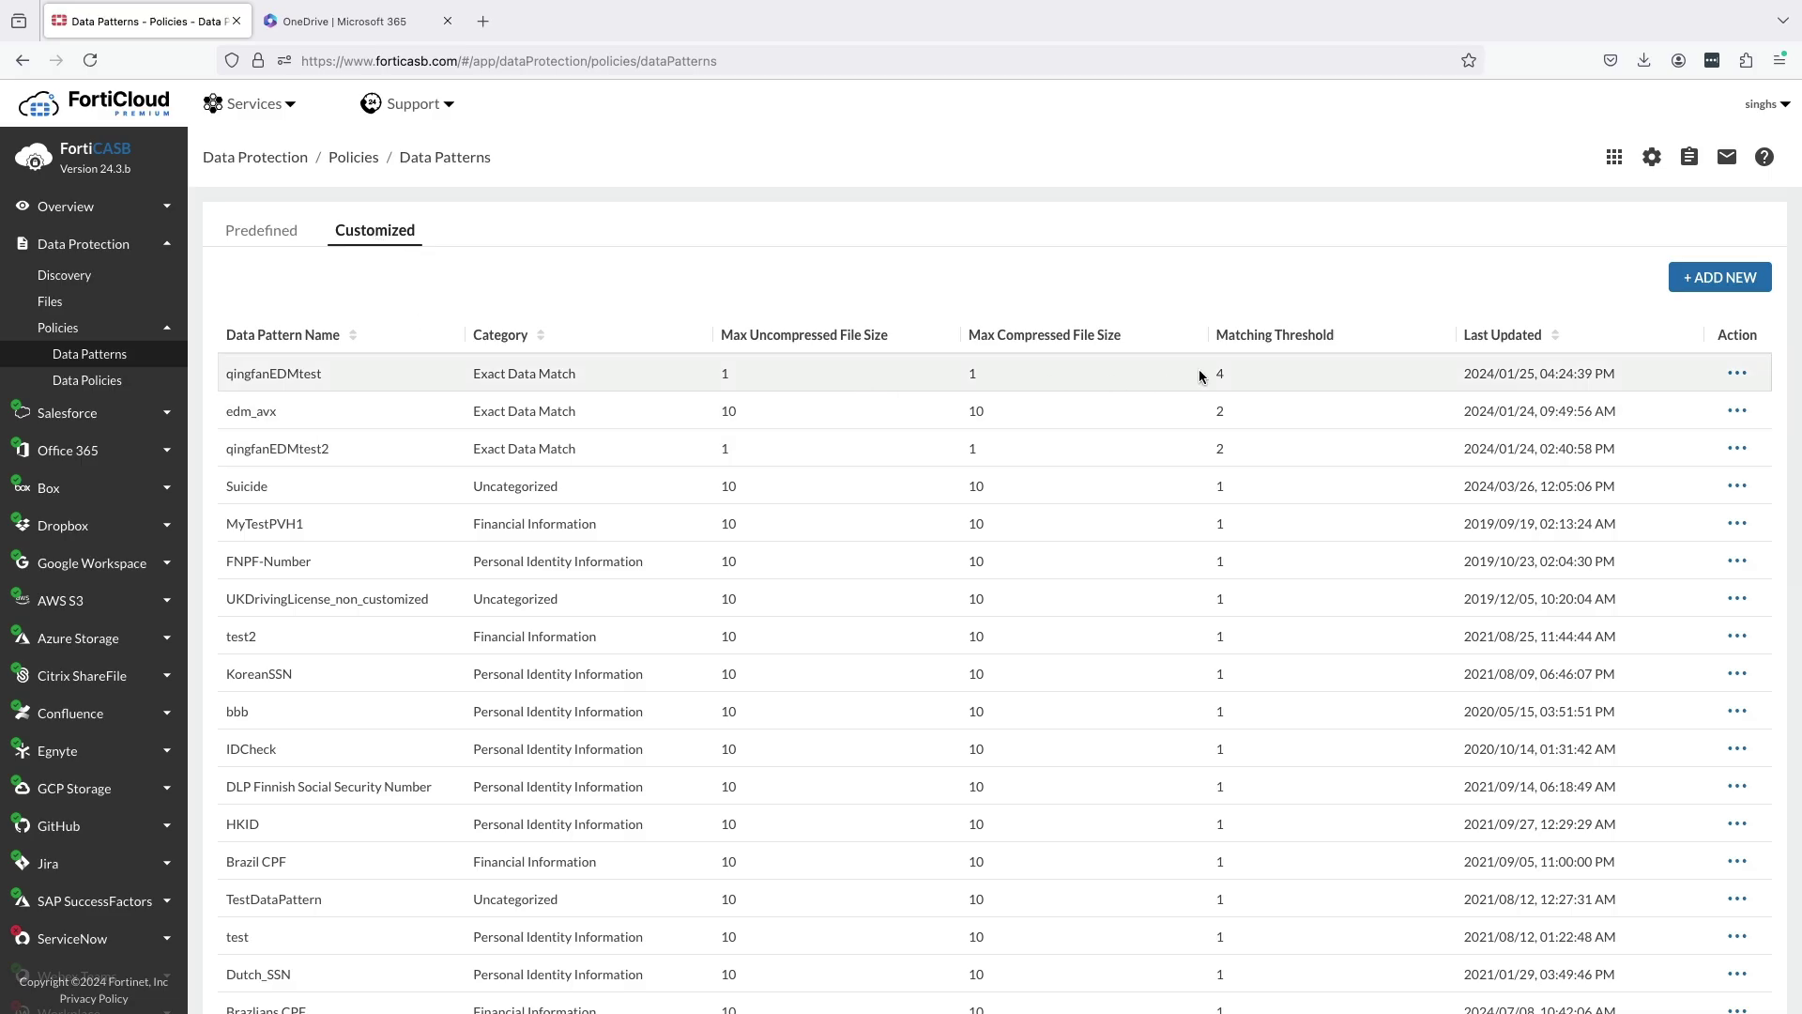
click(1681, 282)
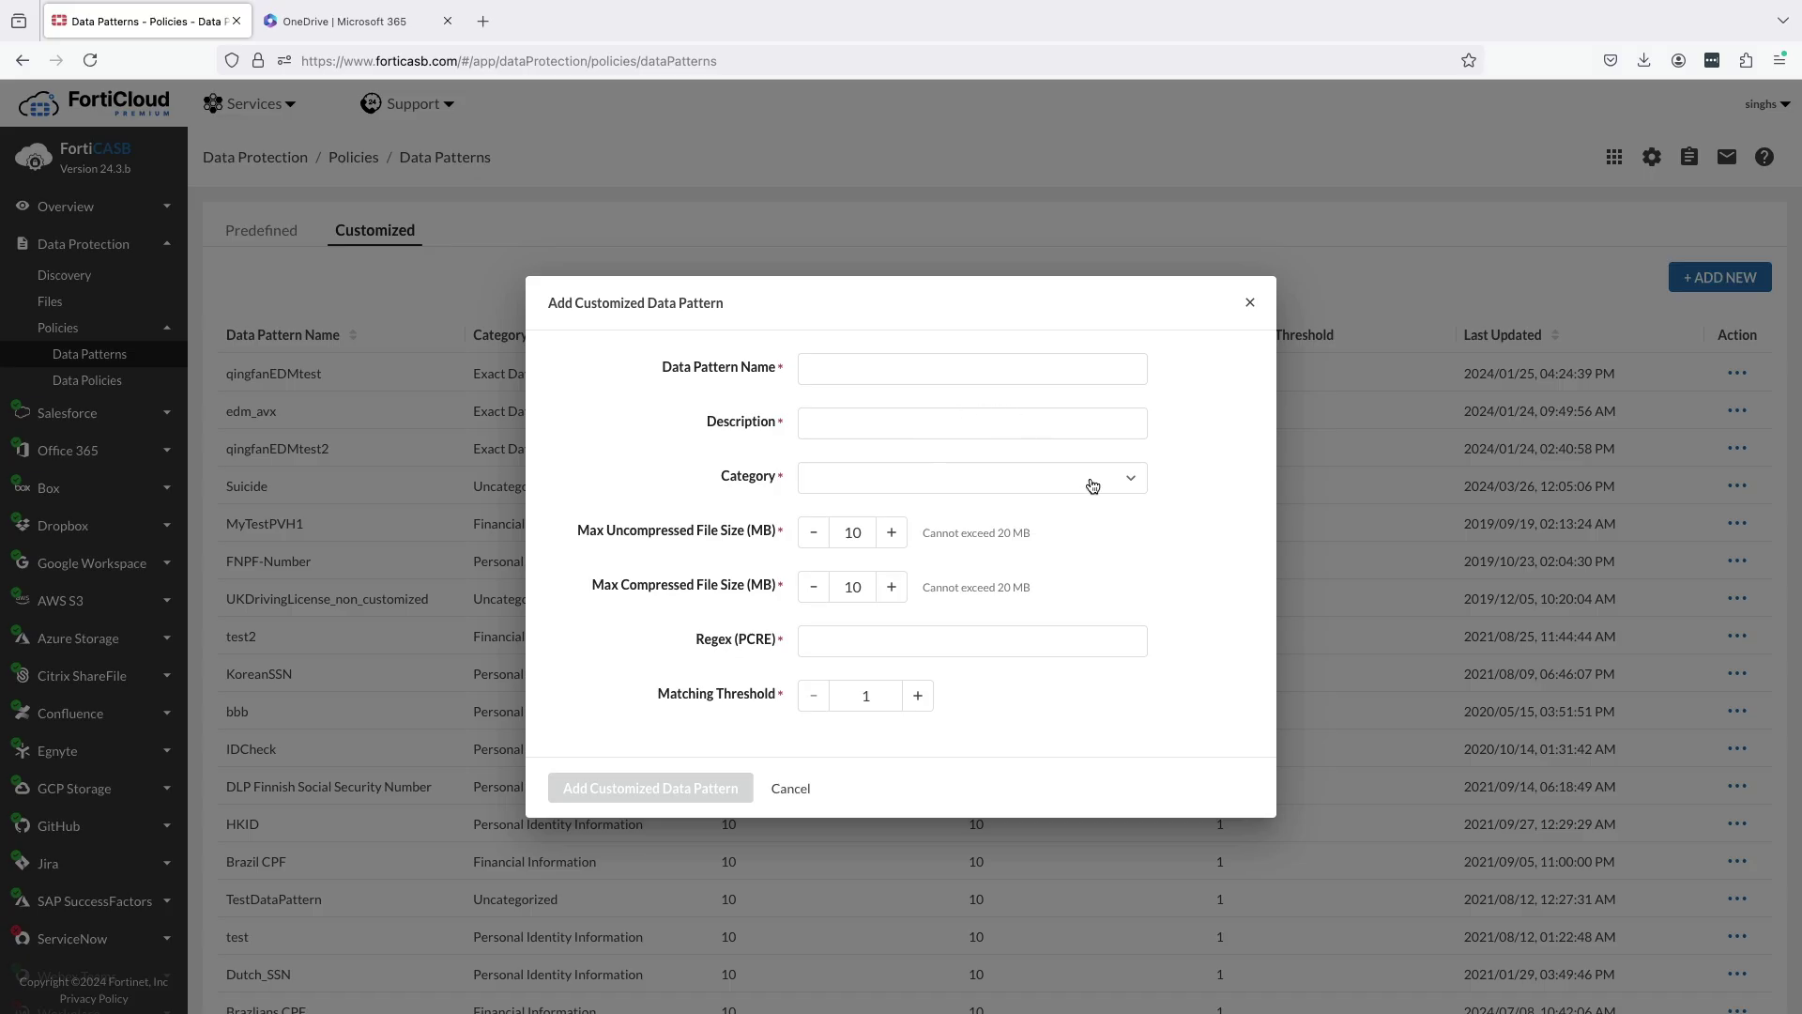
click(1093, 485)
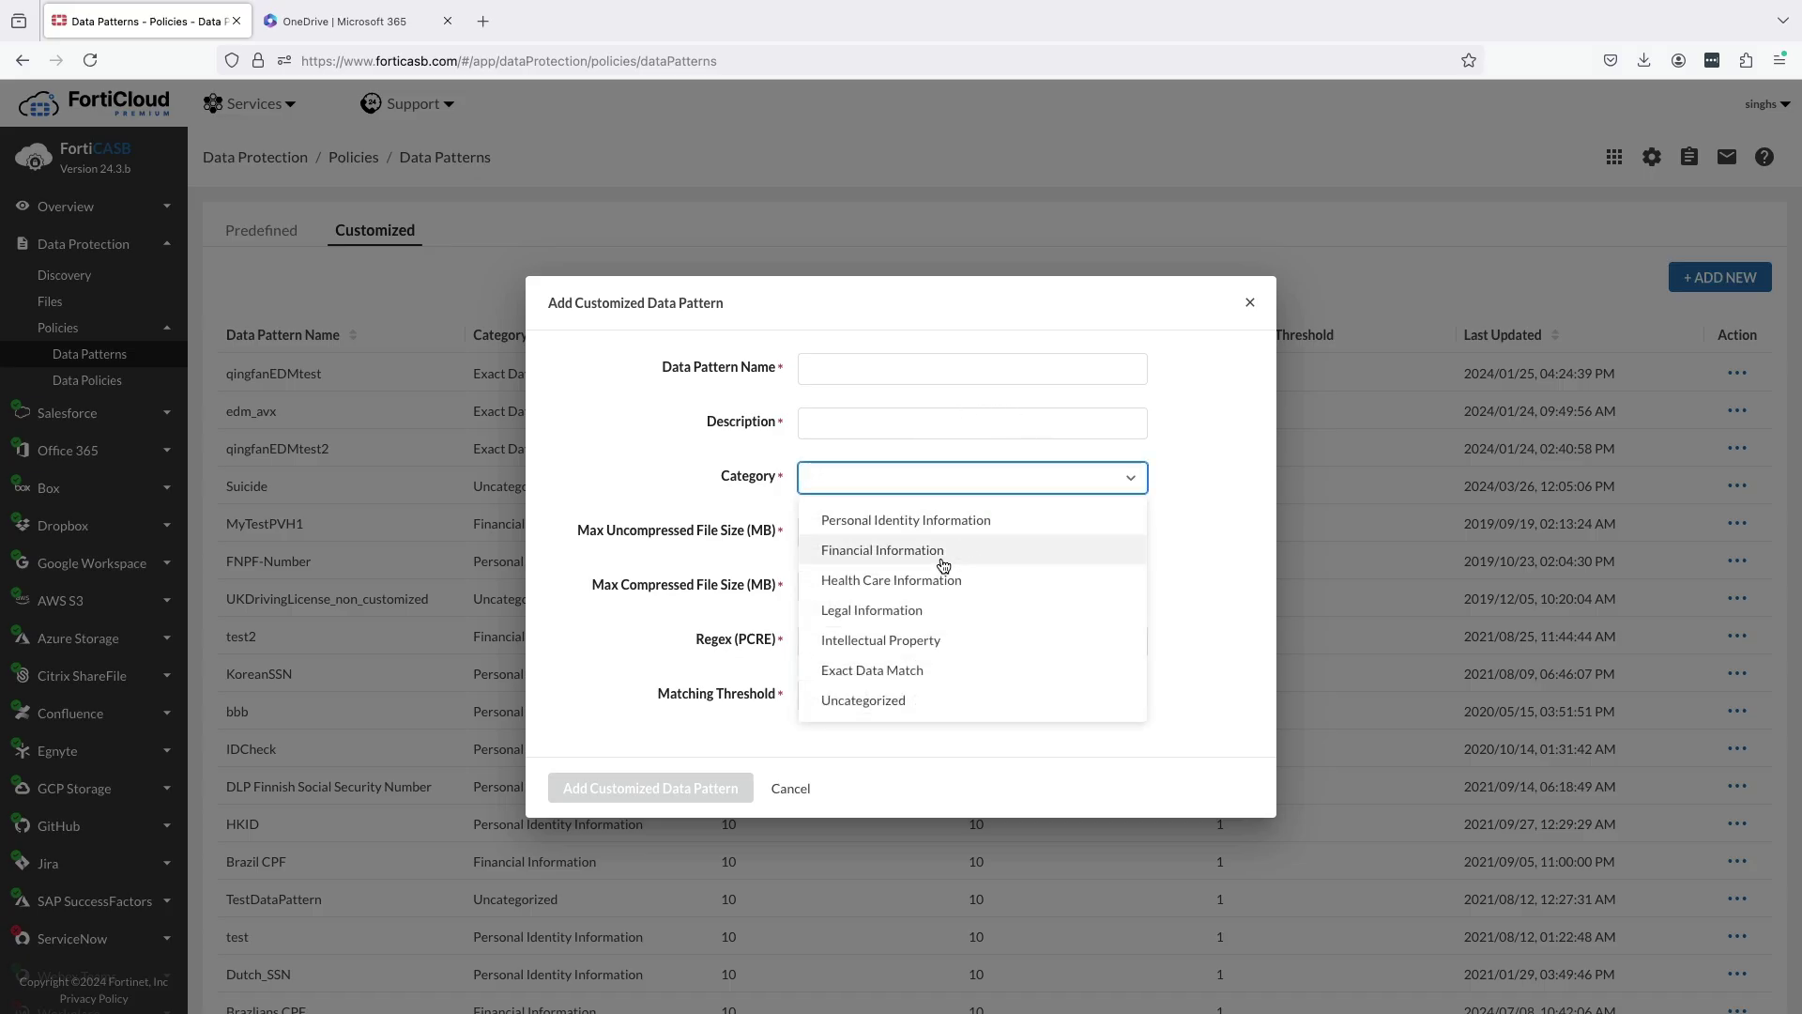
click(967, 581)
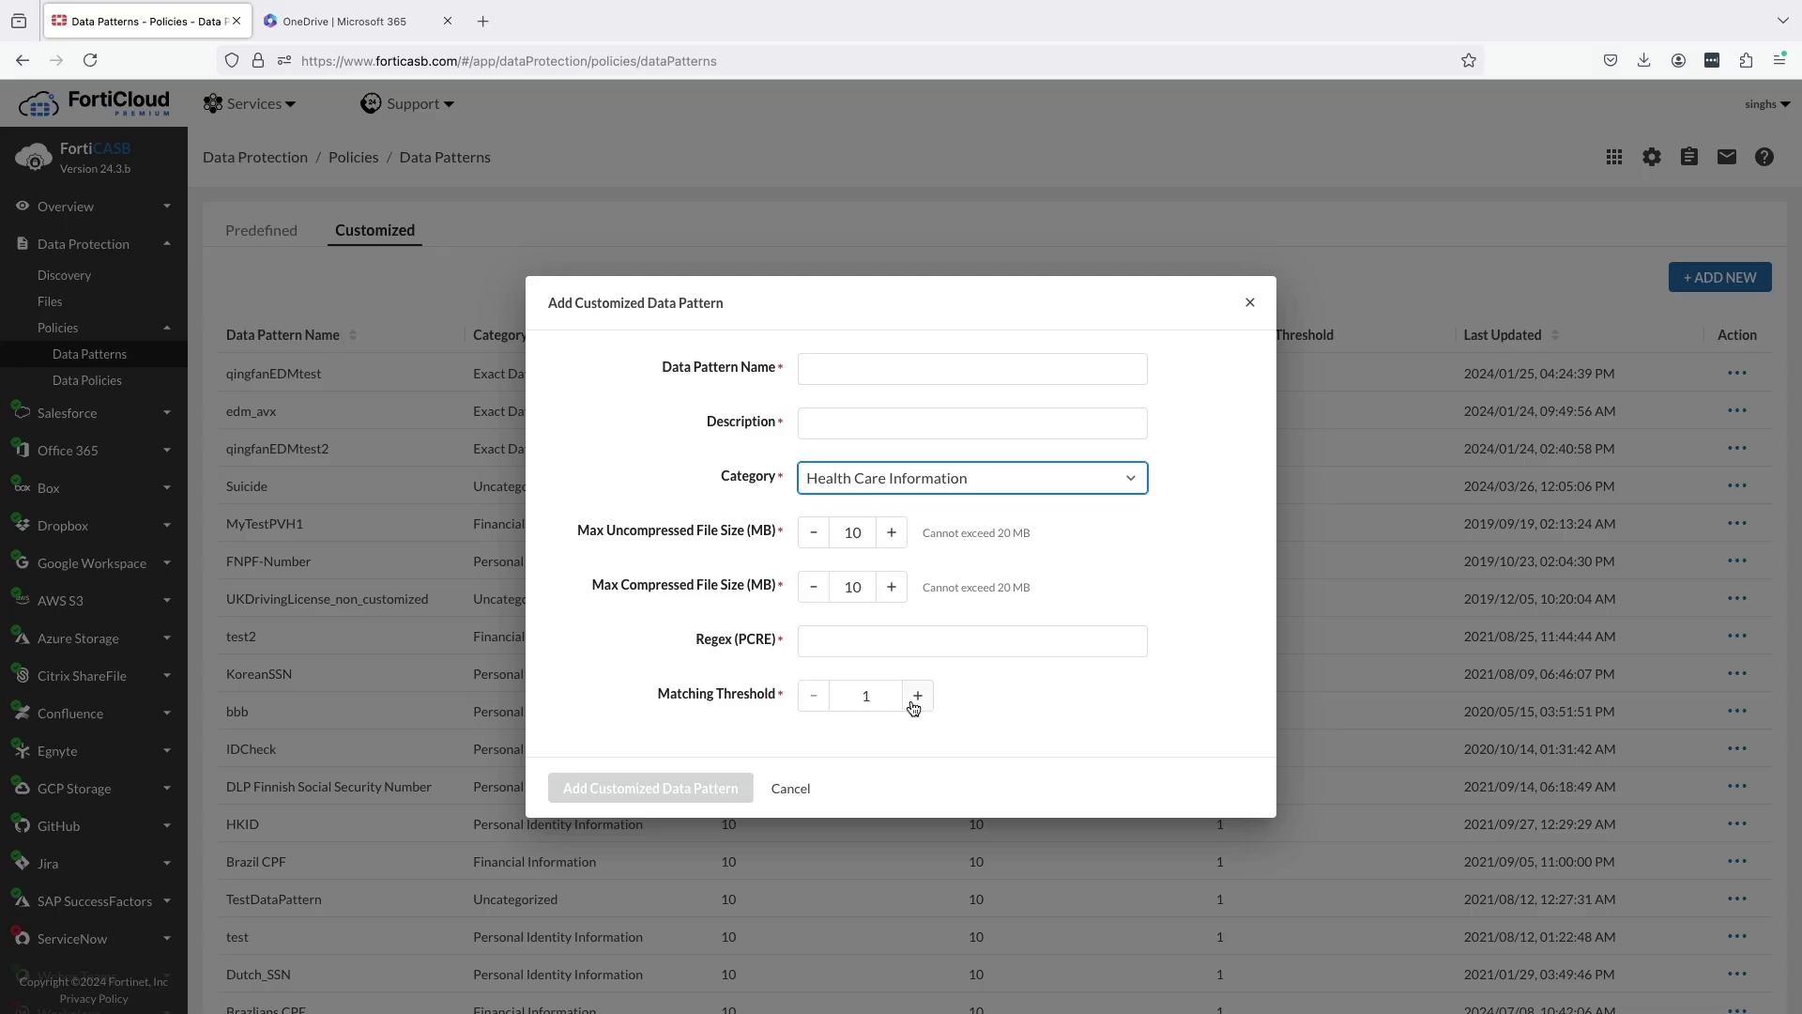
click(977, 479)
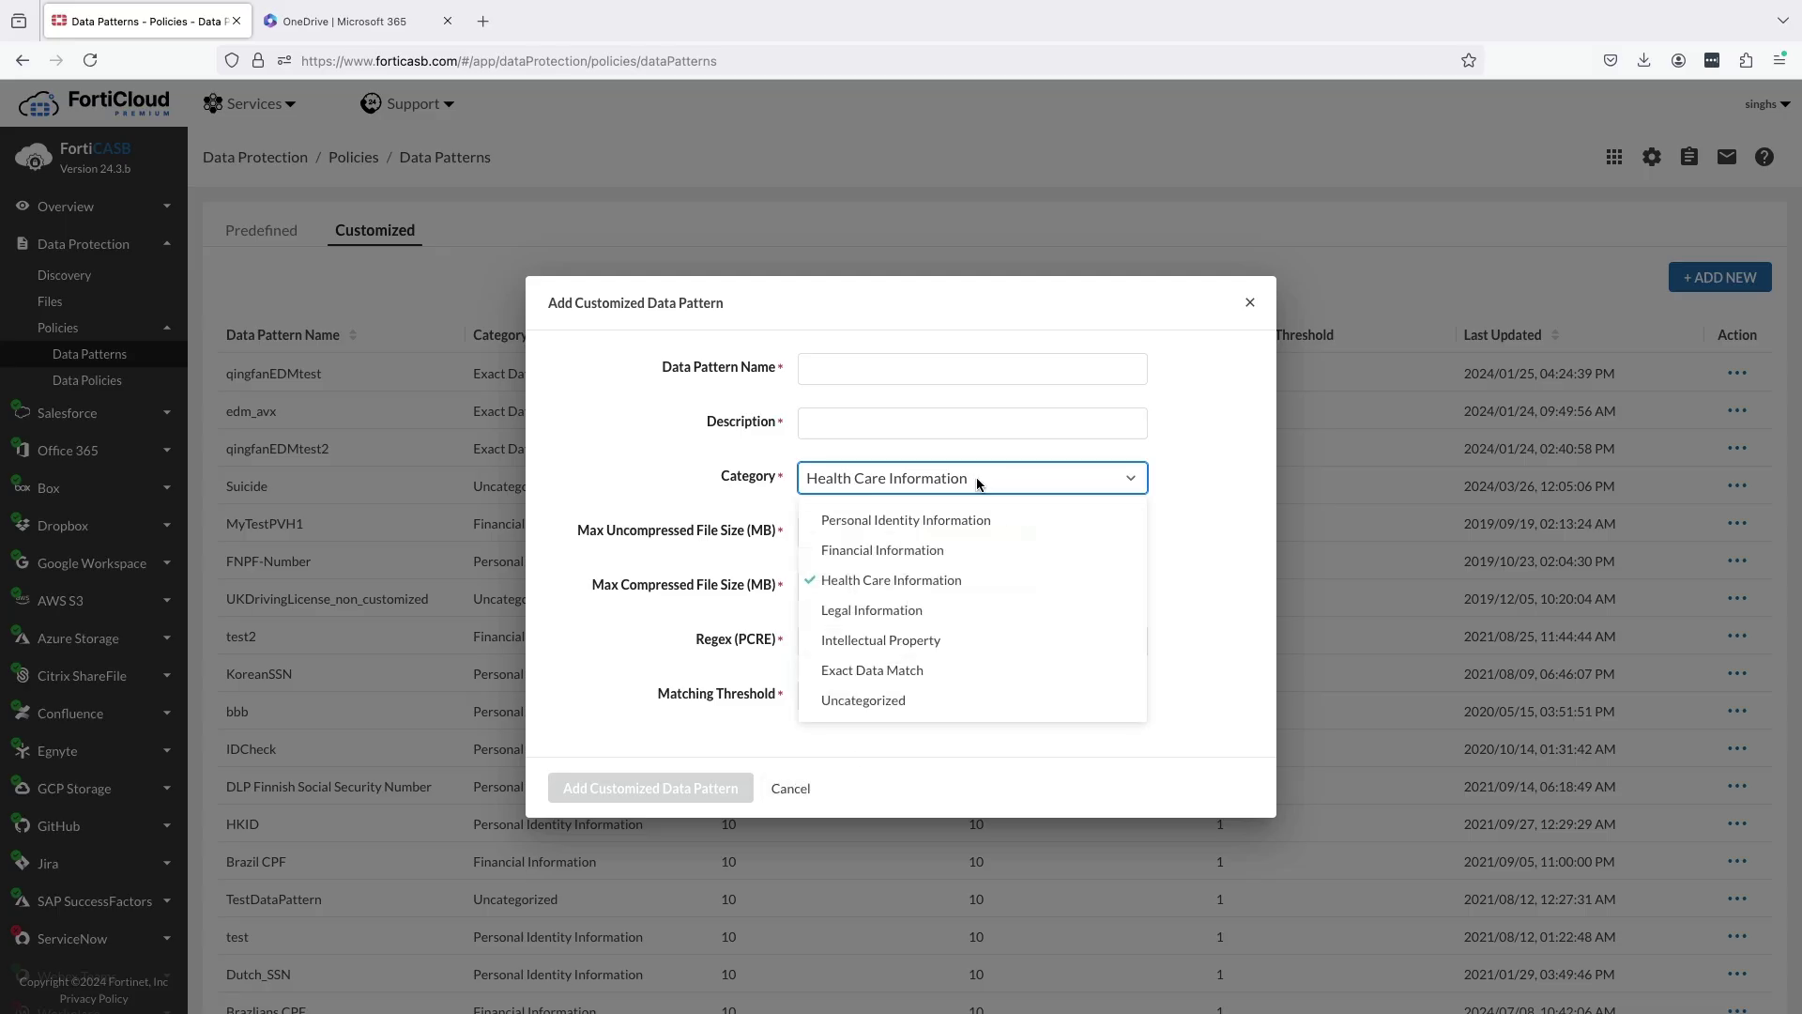
click(913, 673)
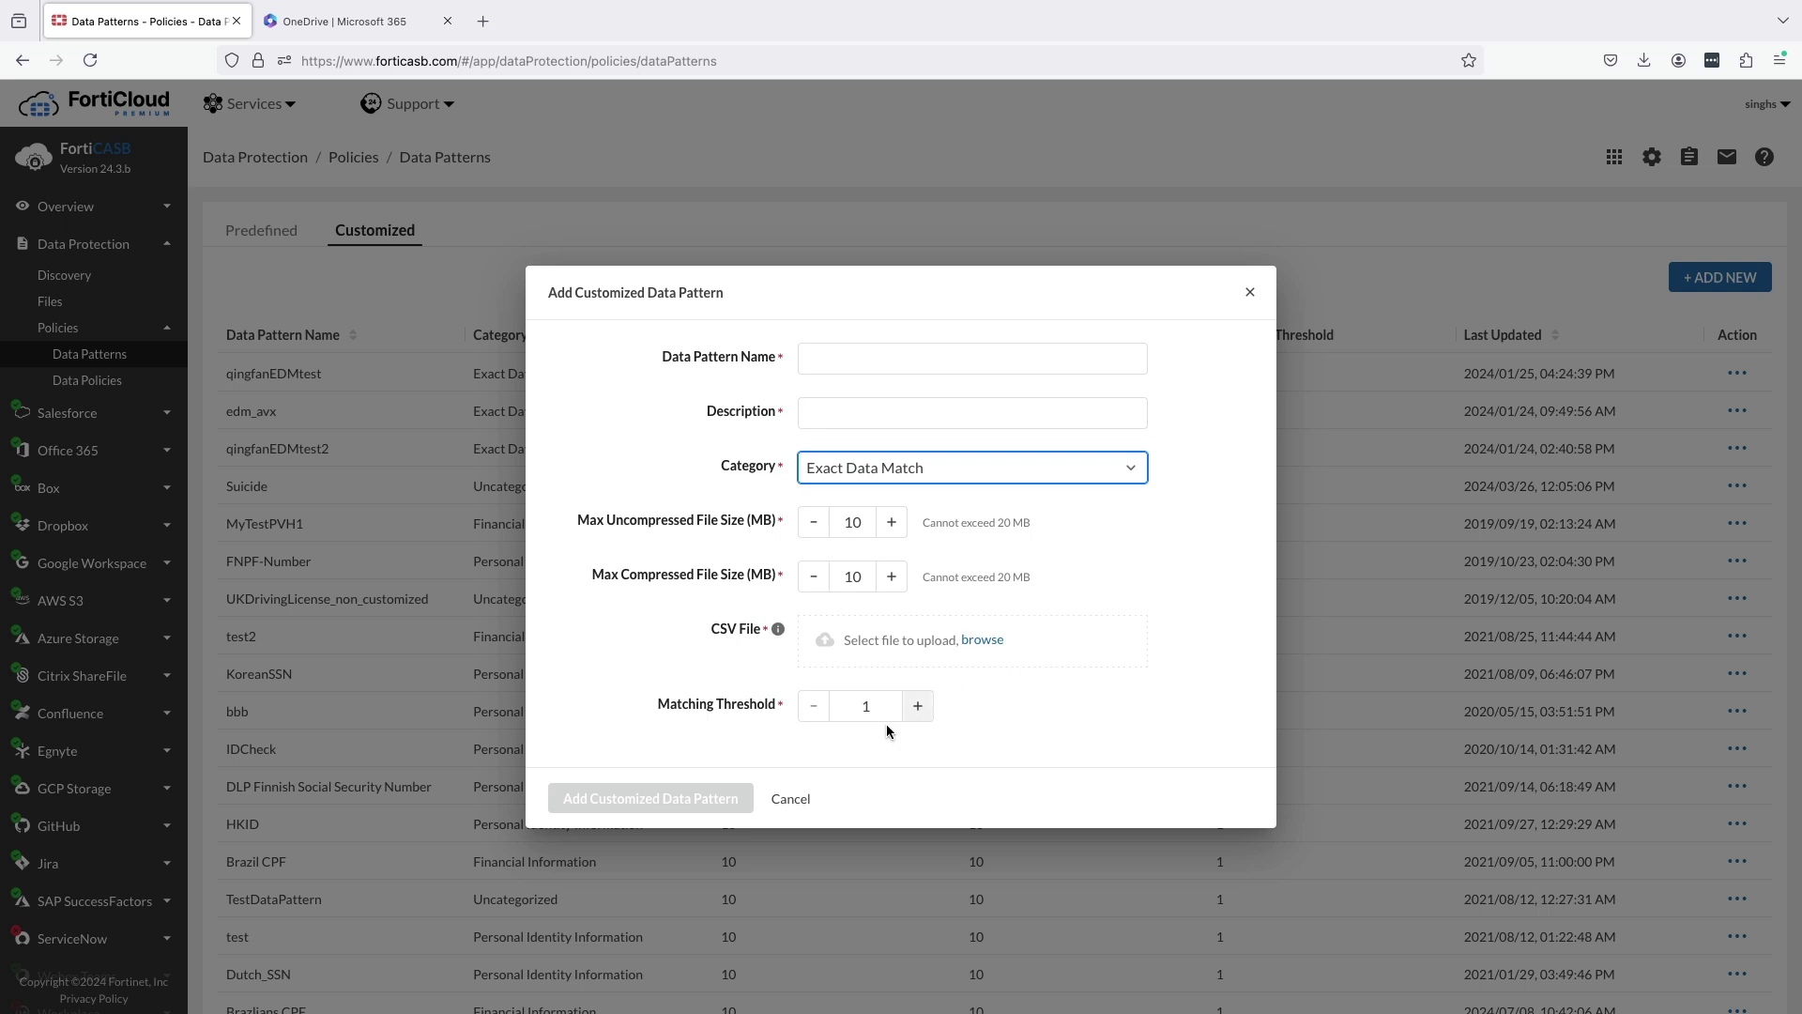
click(791, 799)
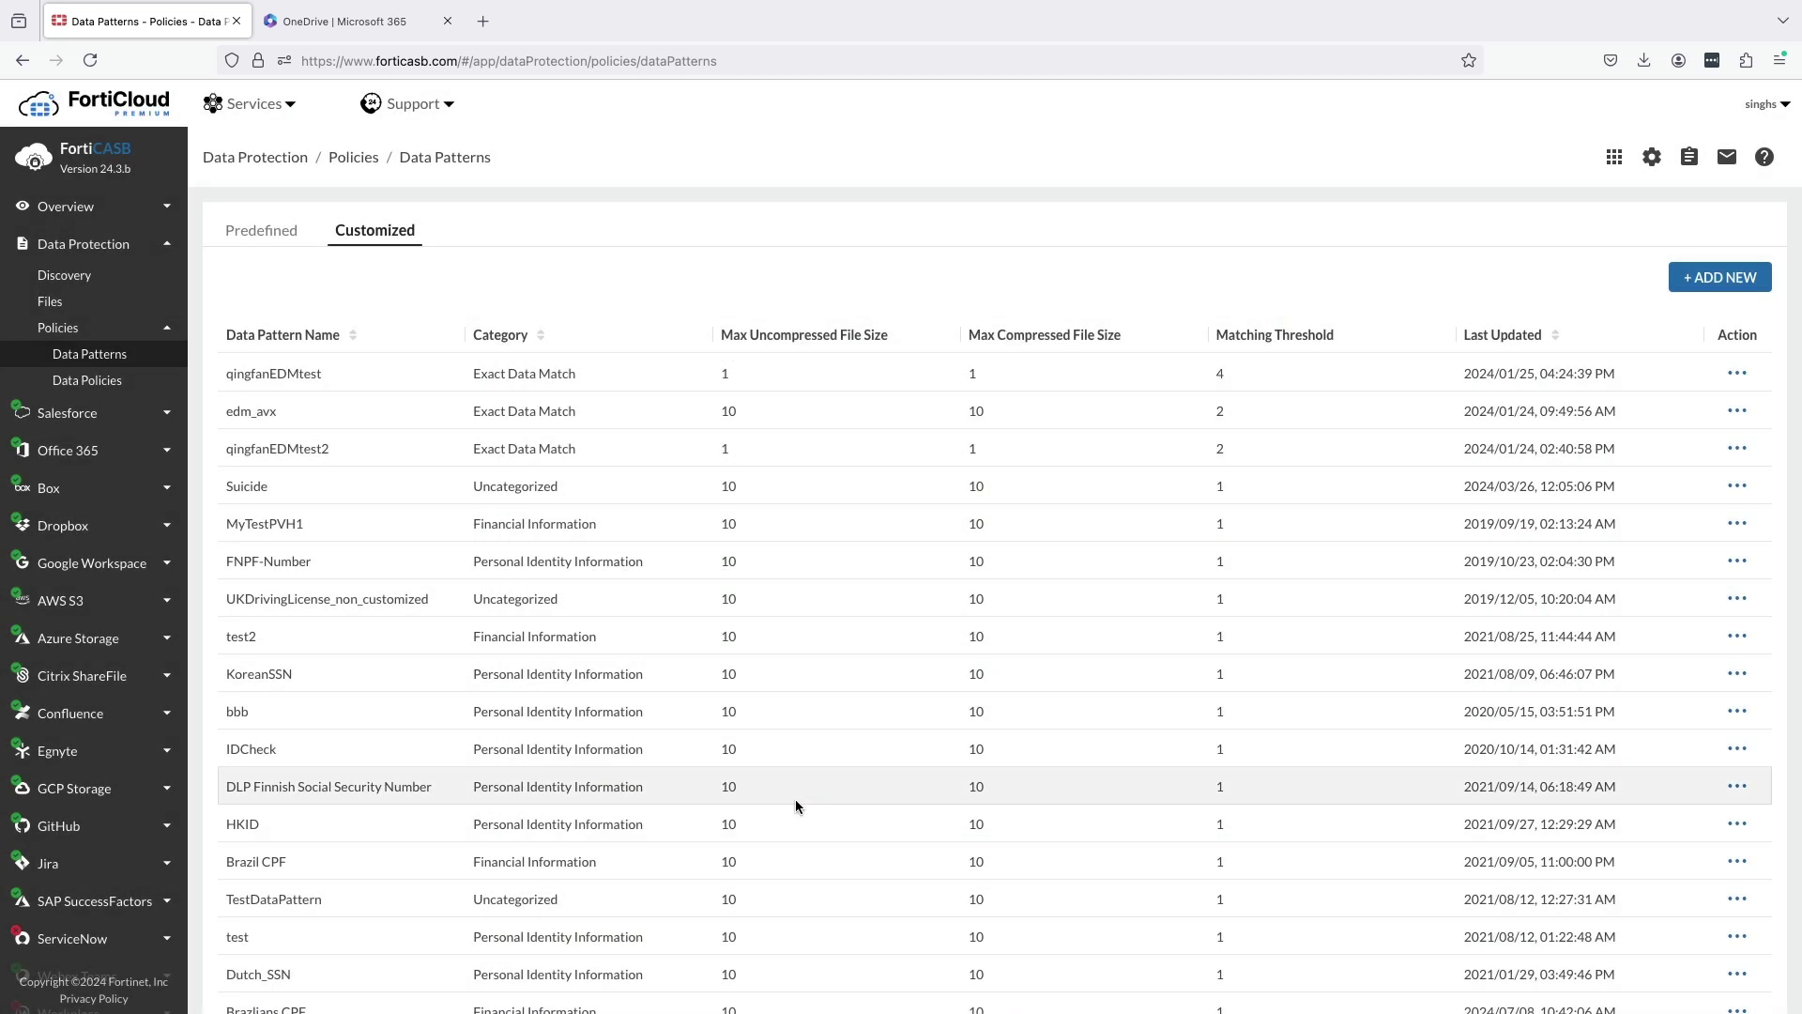
From Data Policies, open the second policy, enabled for 1 App, in Edit/View Data Security Policy.
click(135, 383)
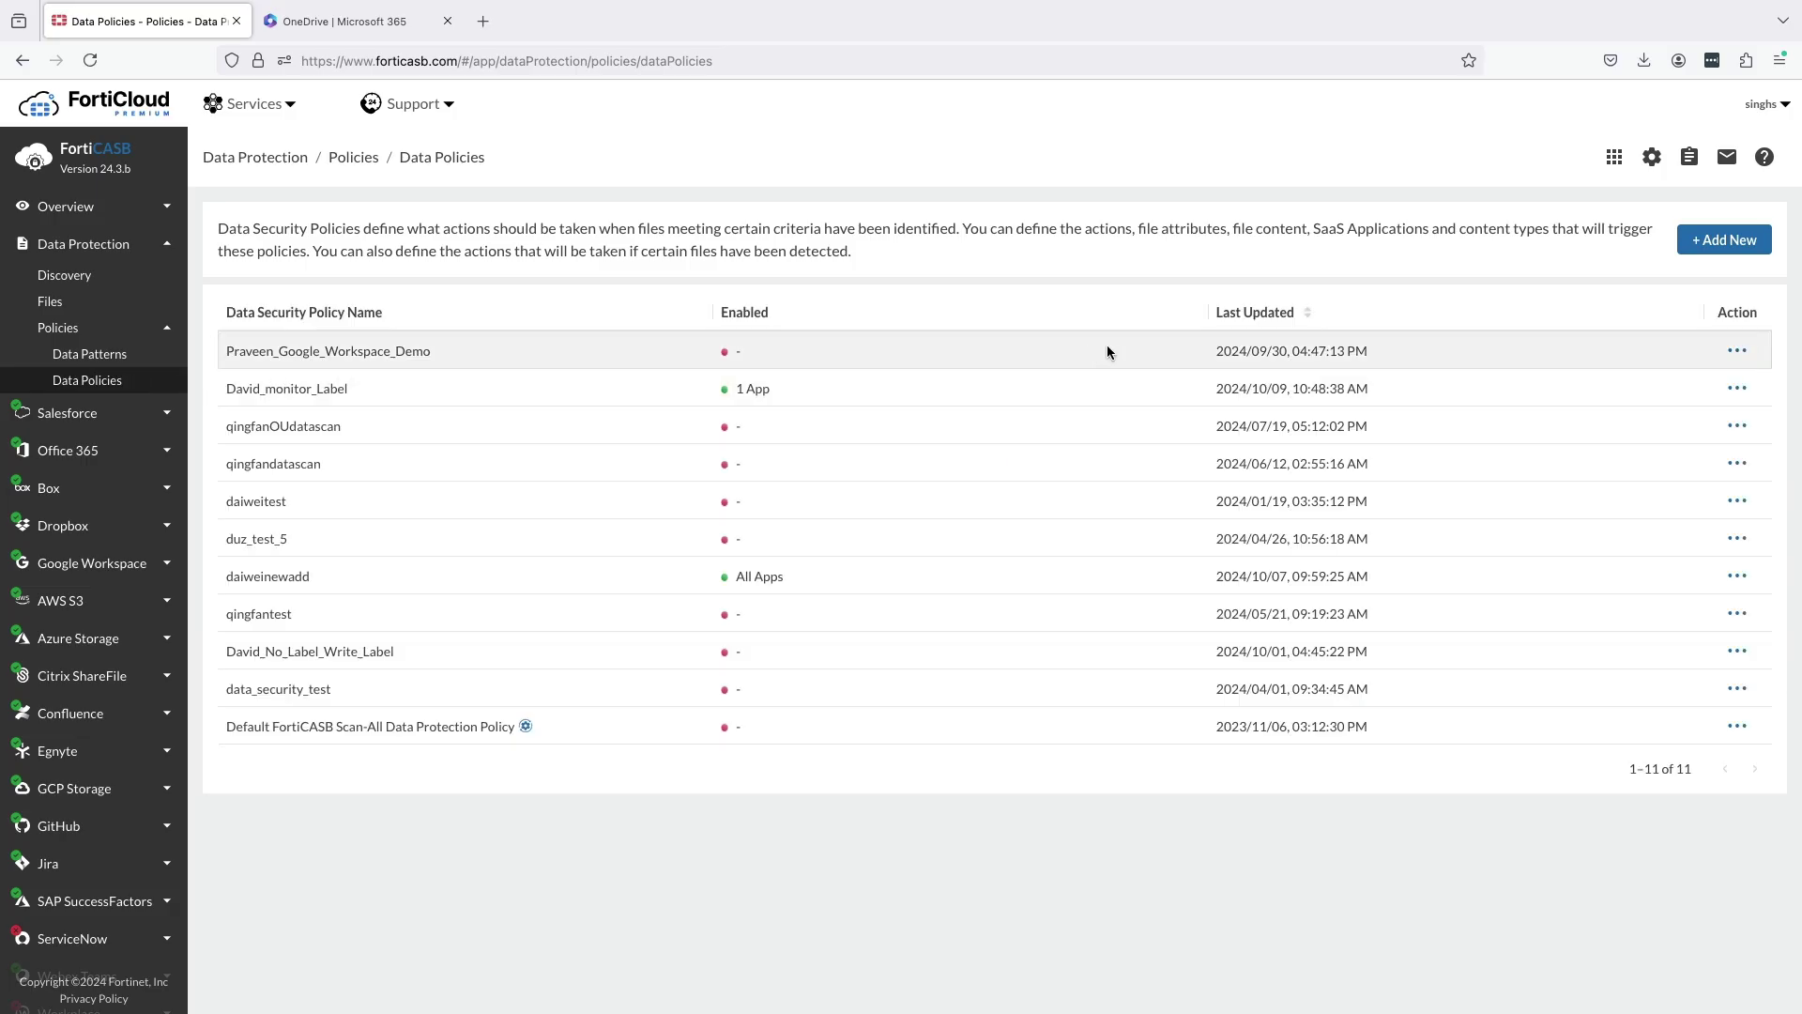
click(1737, 390)
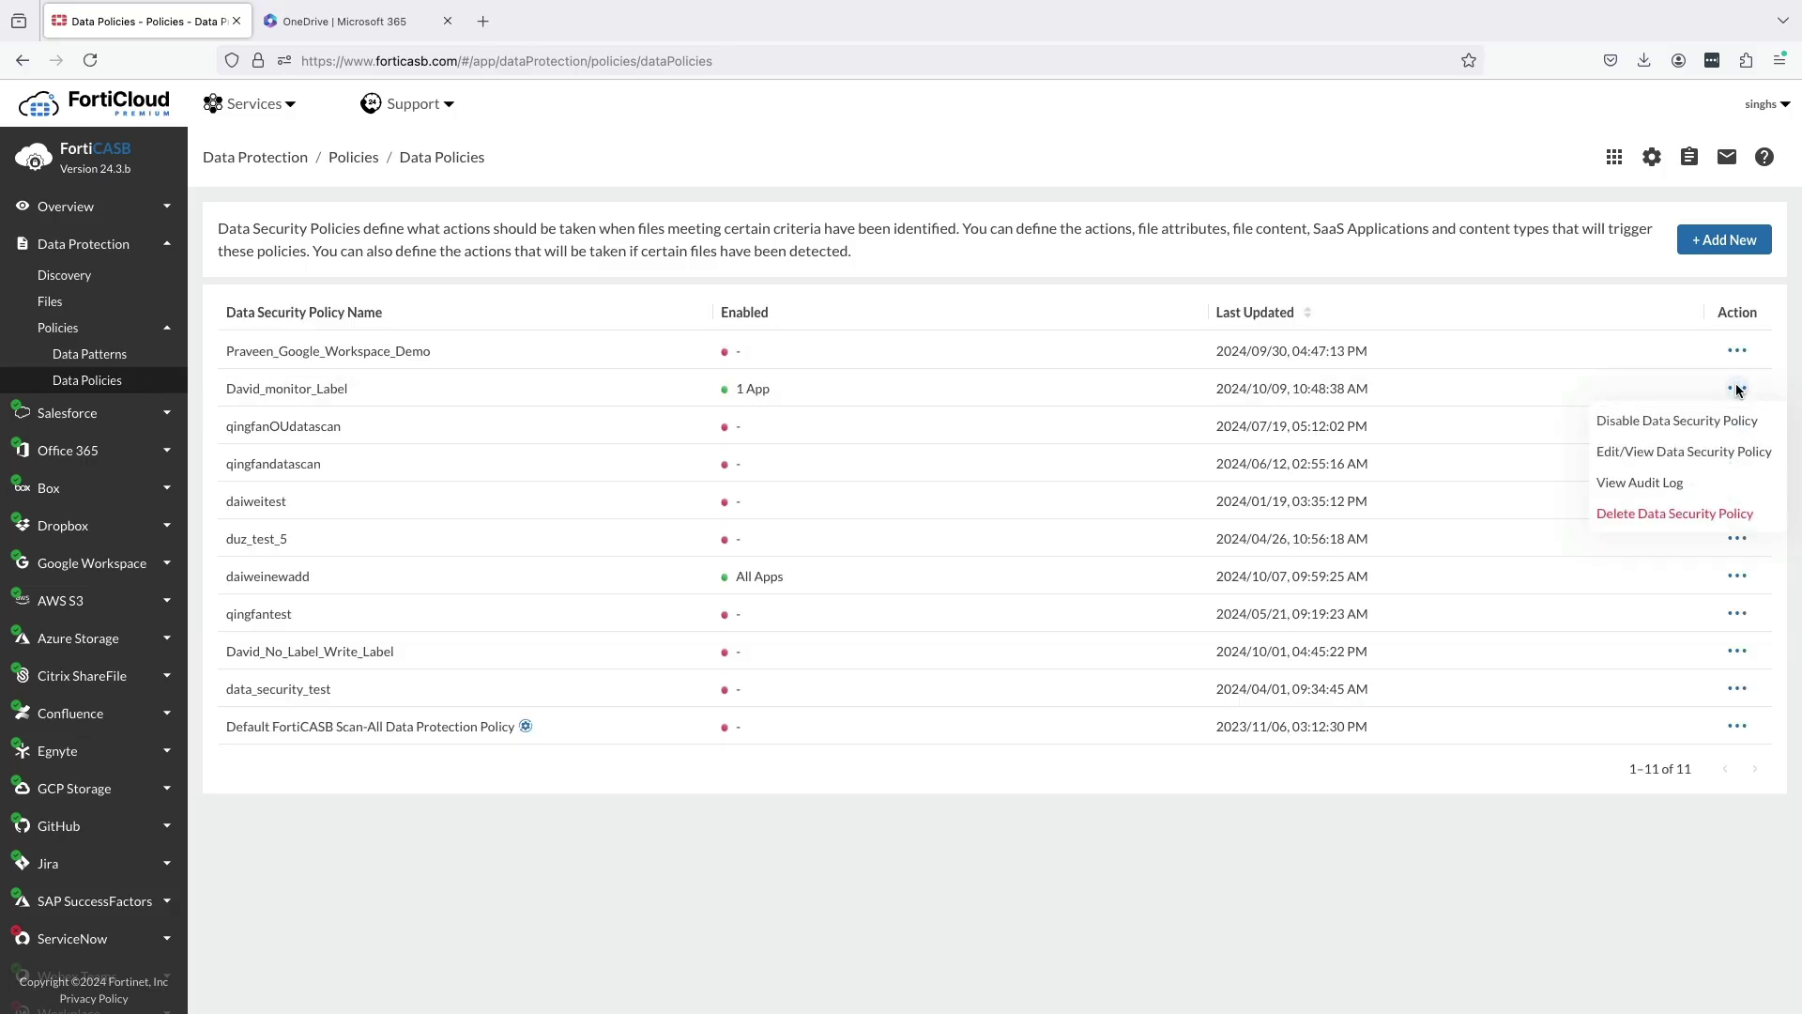
click(1671, 452)
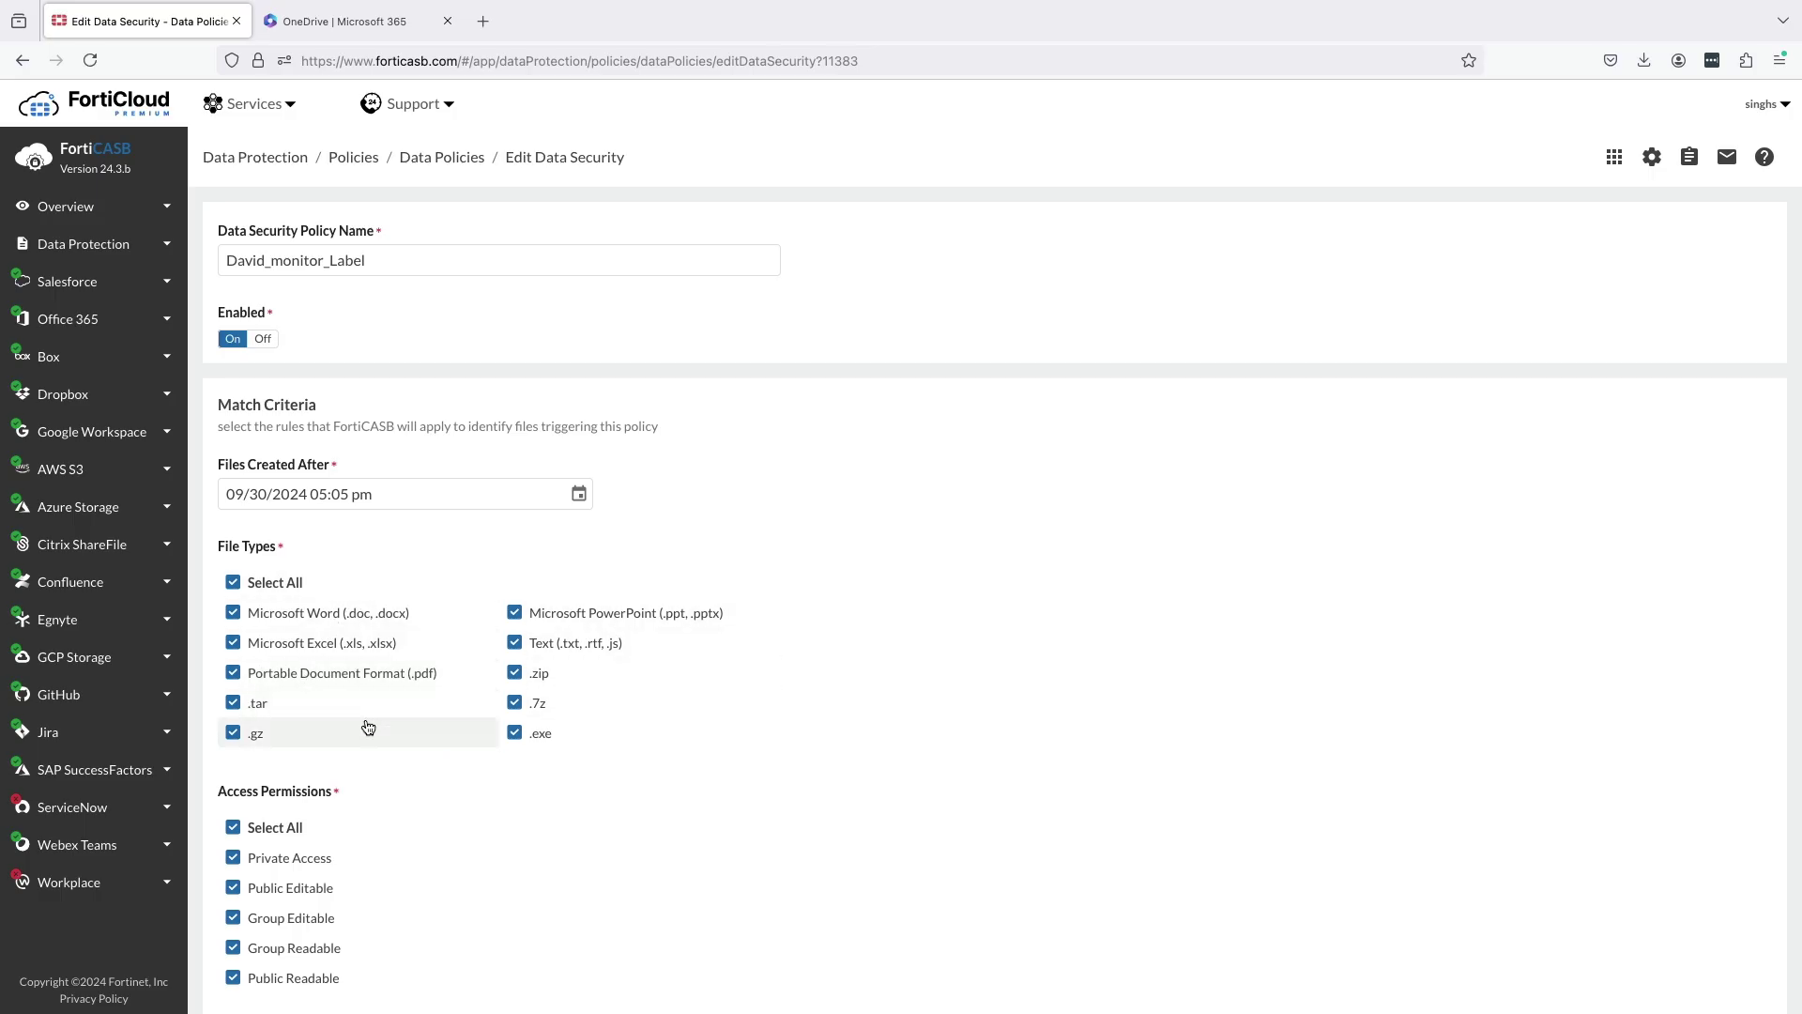
scroll(366, 724, down, 2)
scroll(366, 725, down, 3)
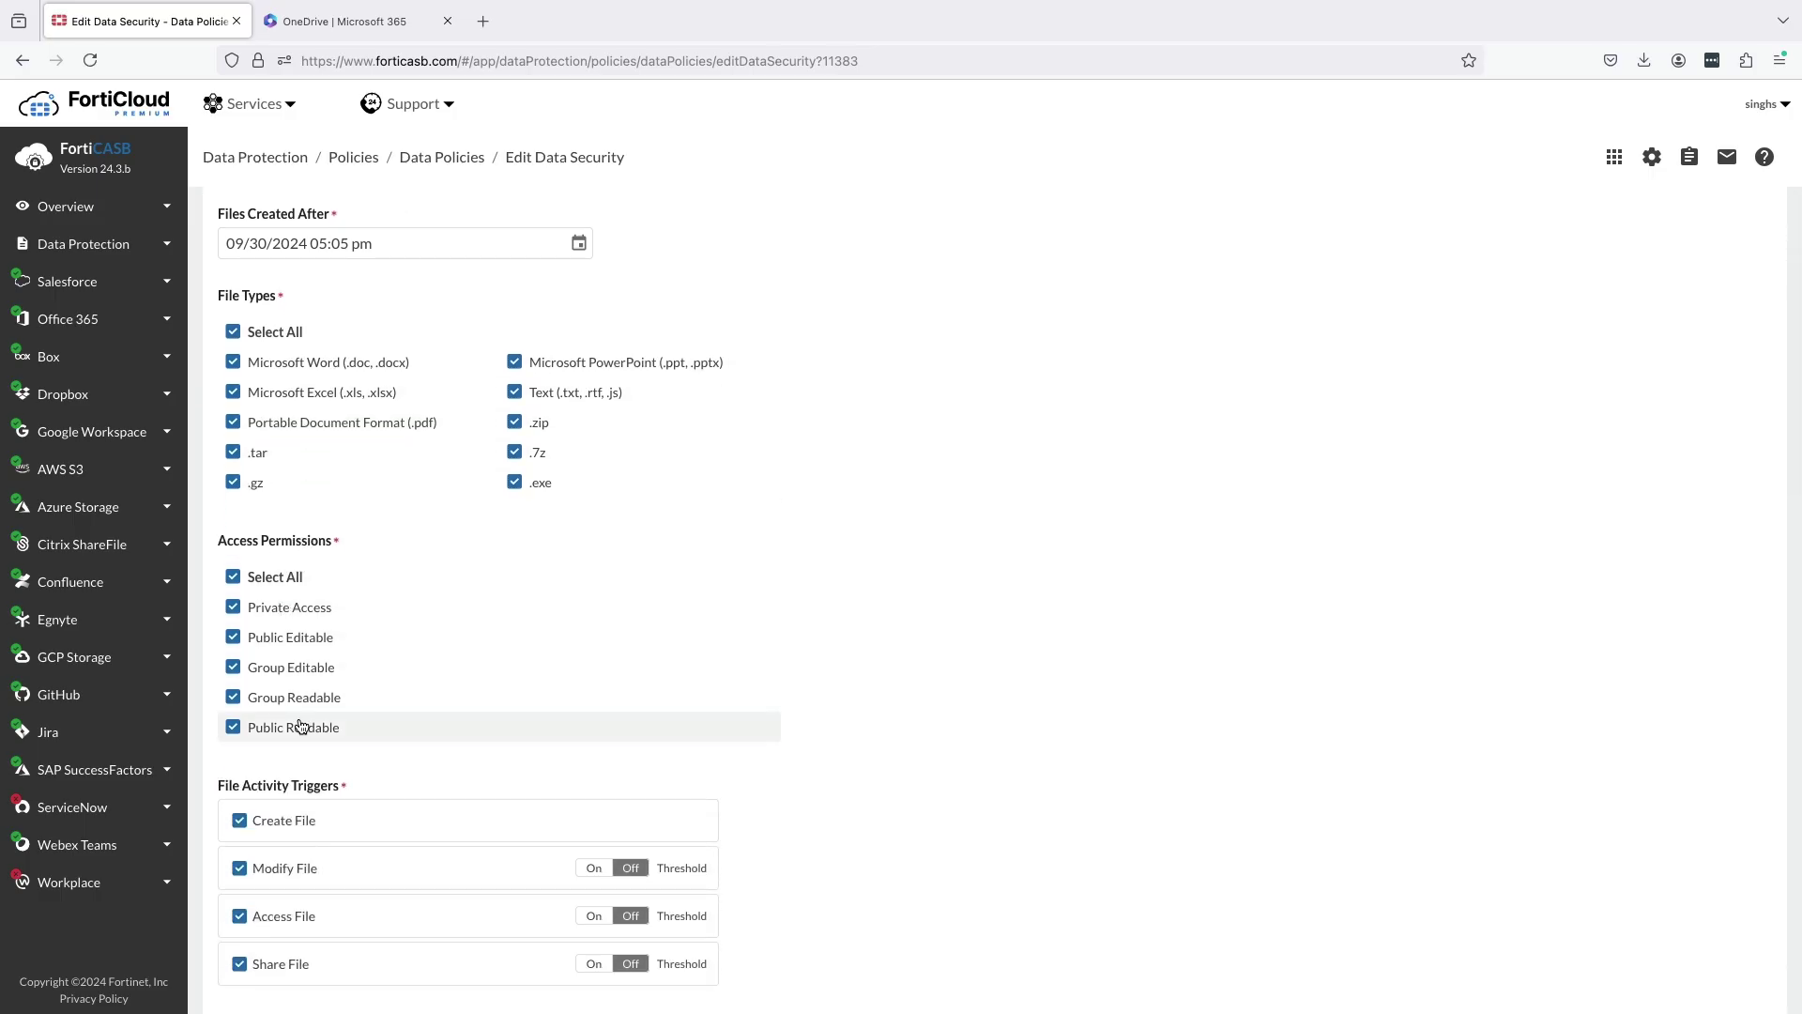
scroll(301, 724, down, 3)
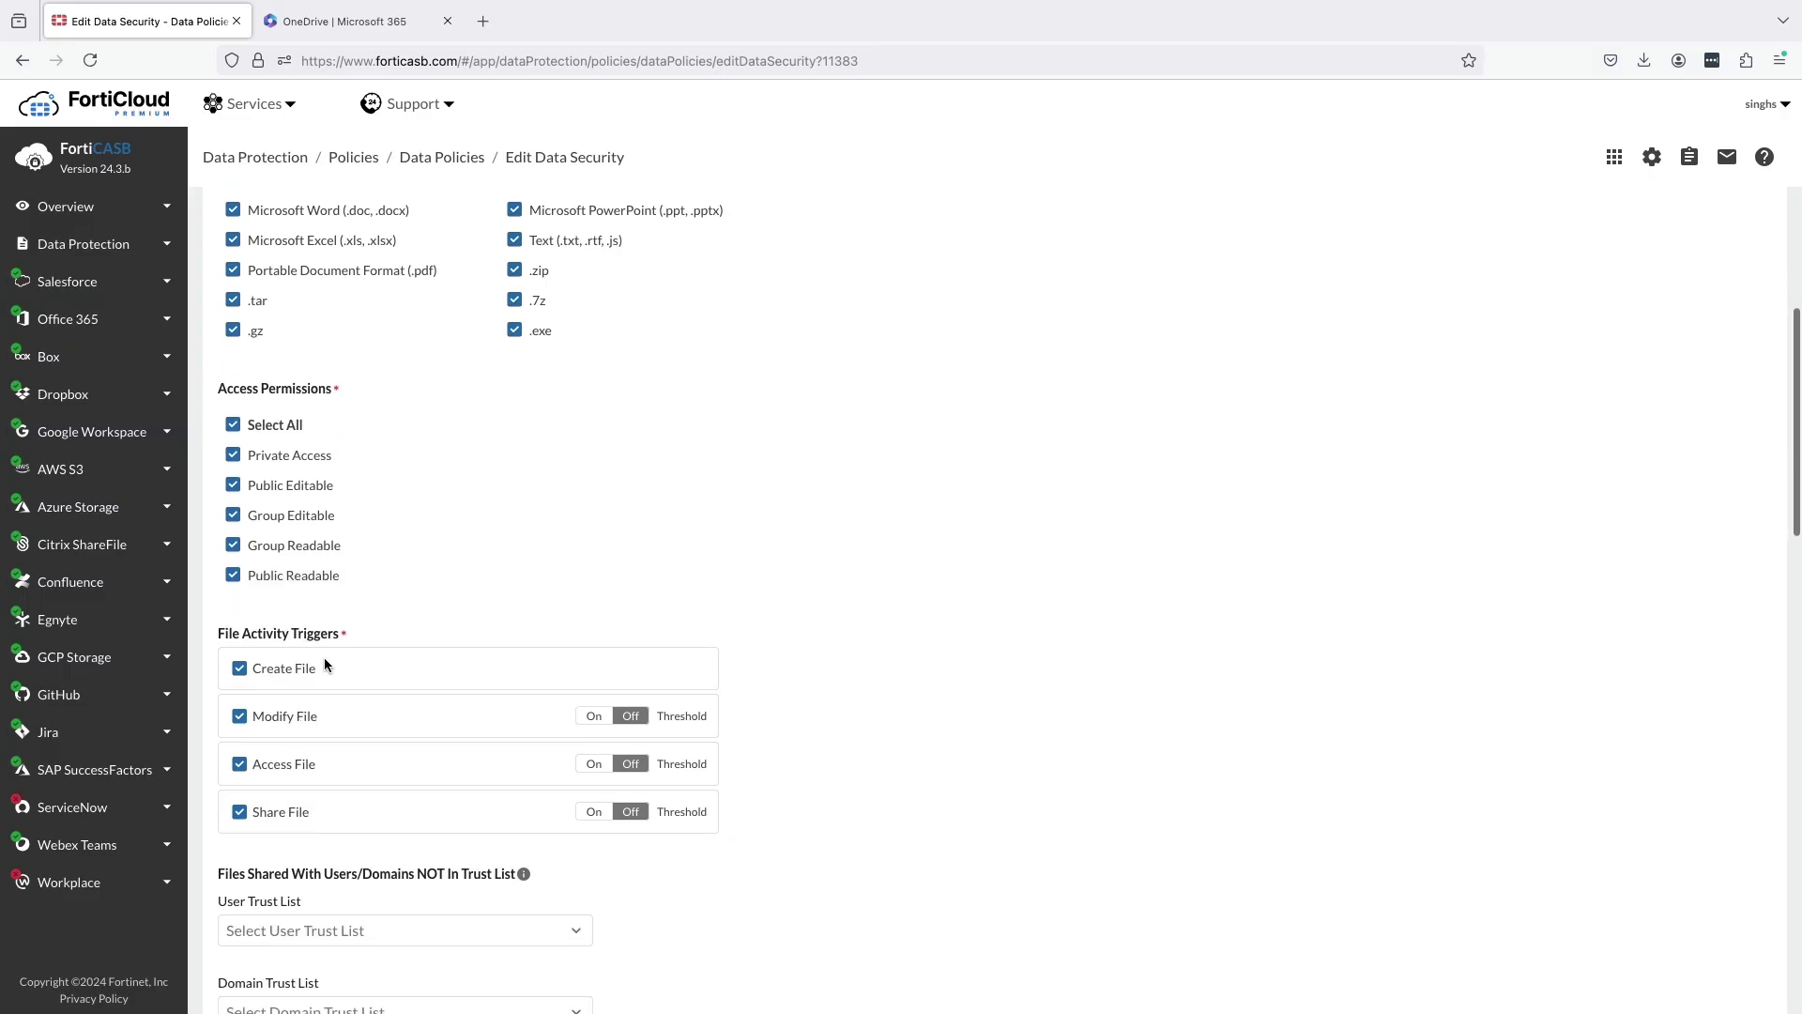
click(595, 718)
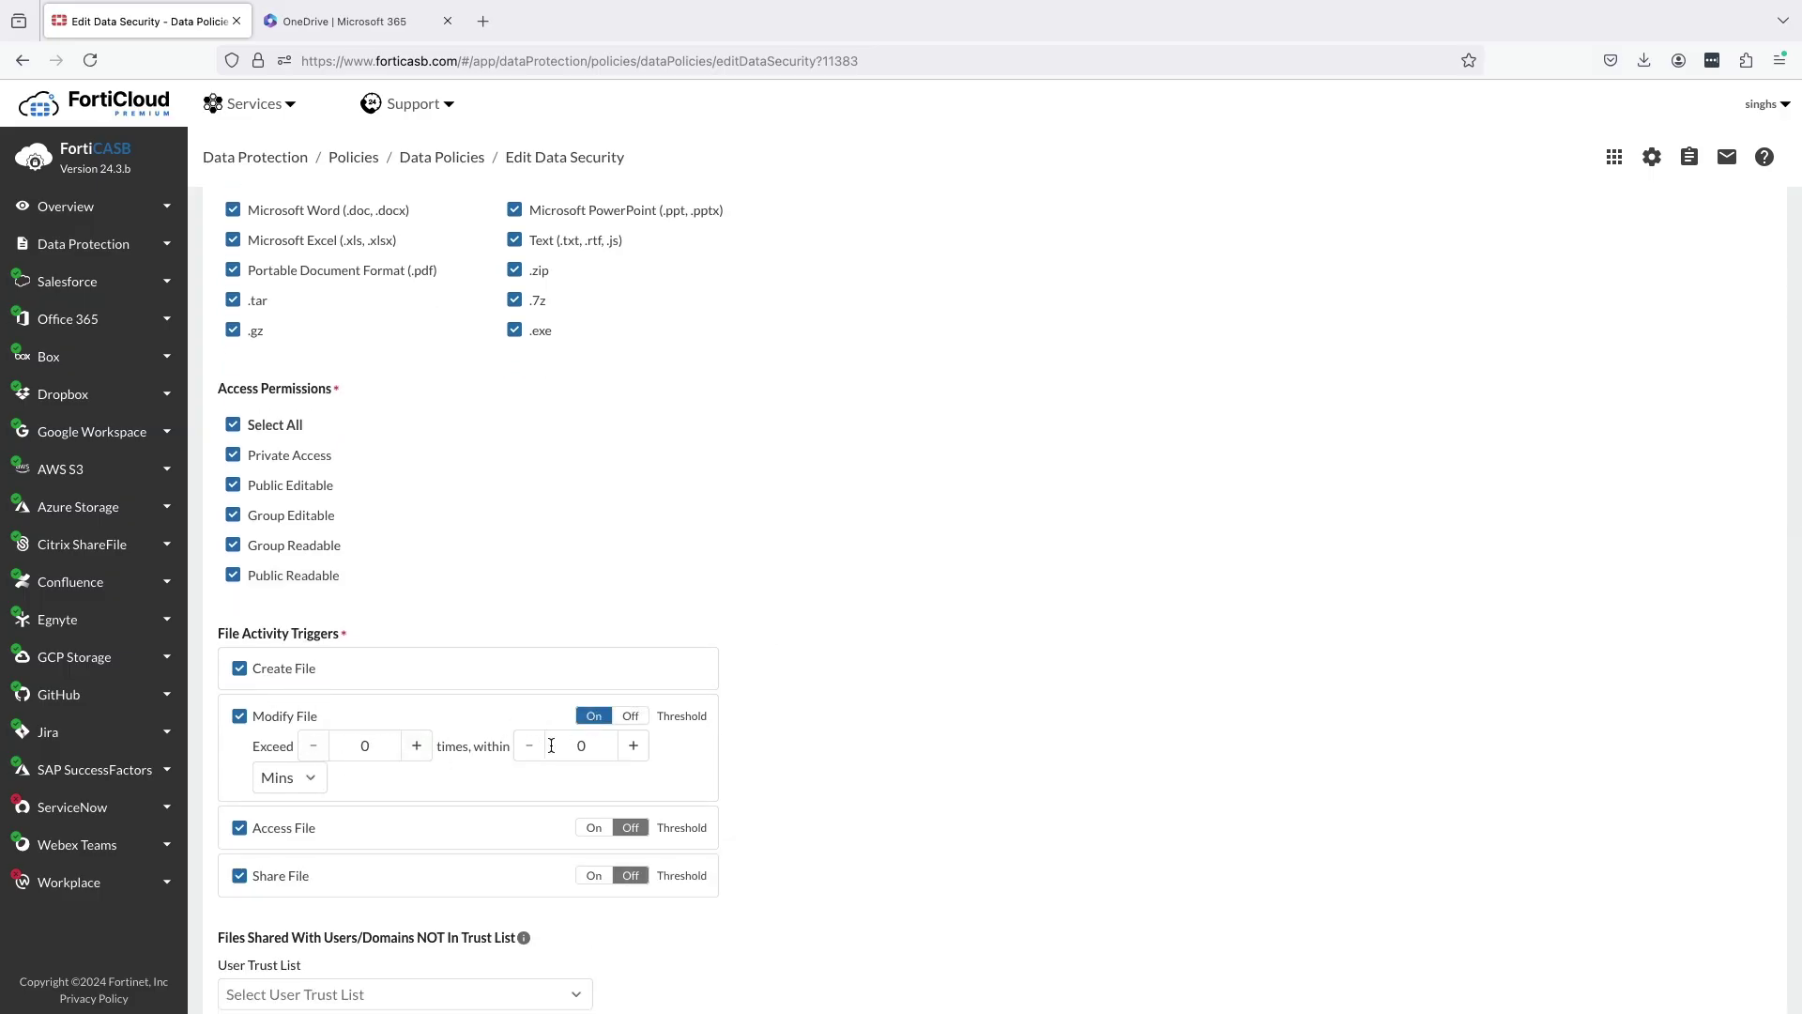
click(630, 715)
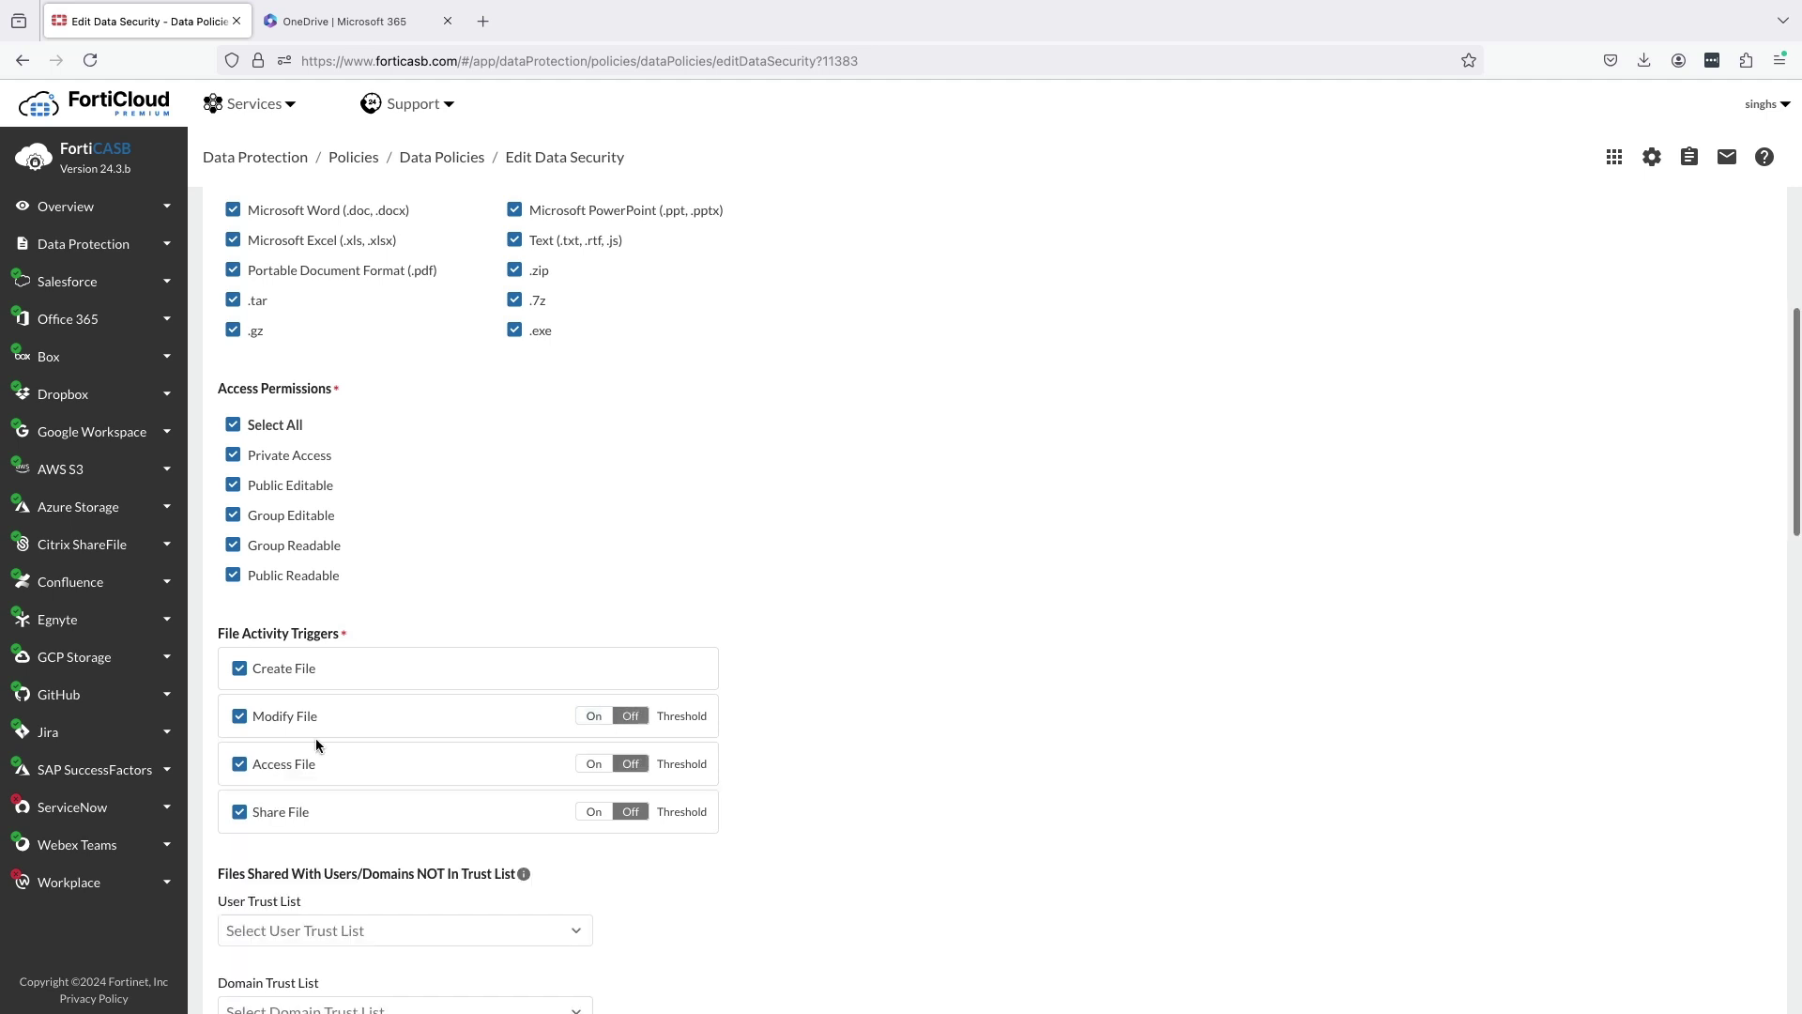
scroll(402, 836, down, 5)
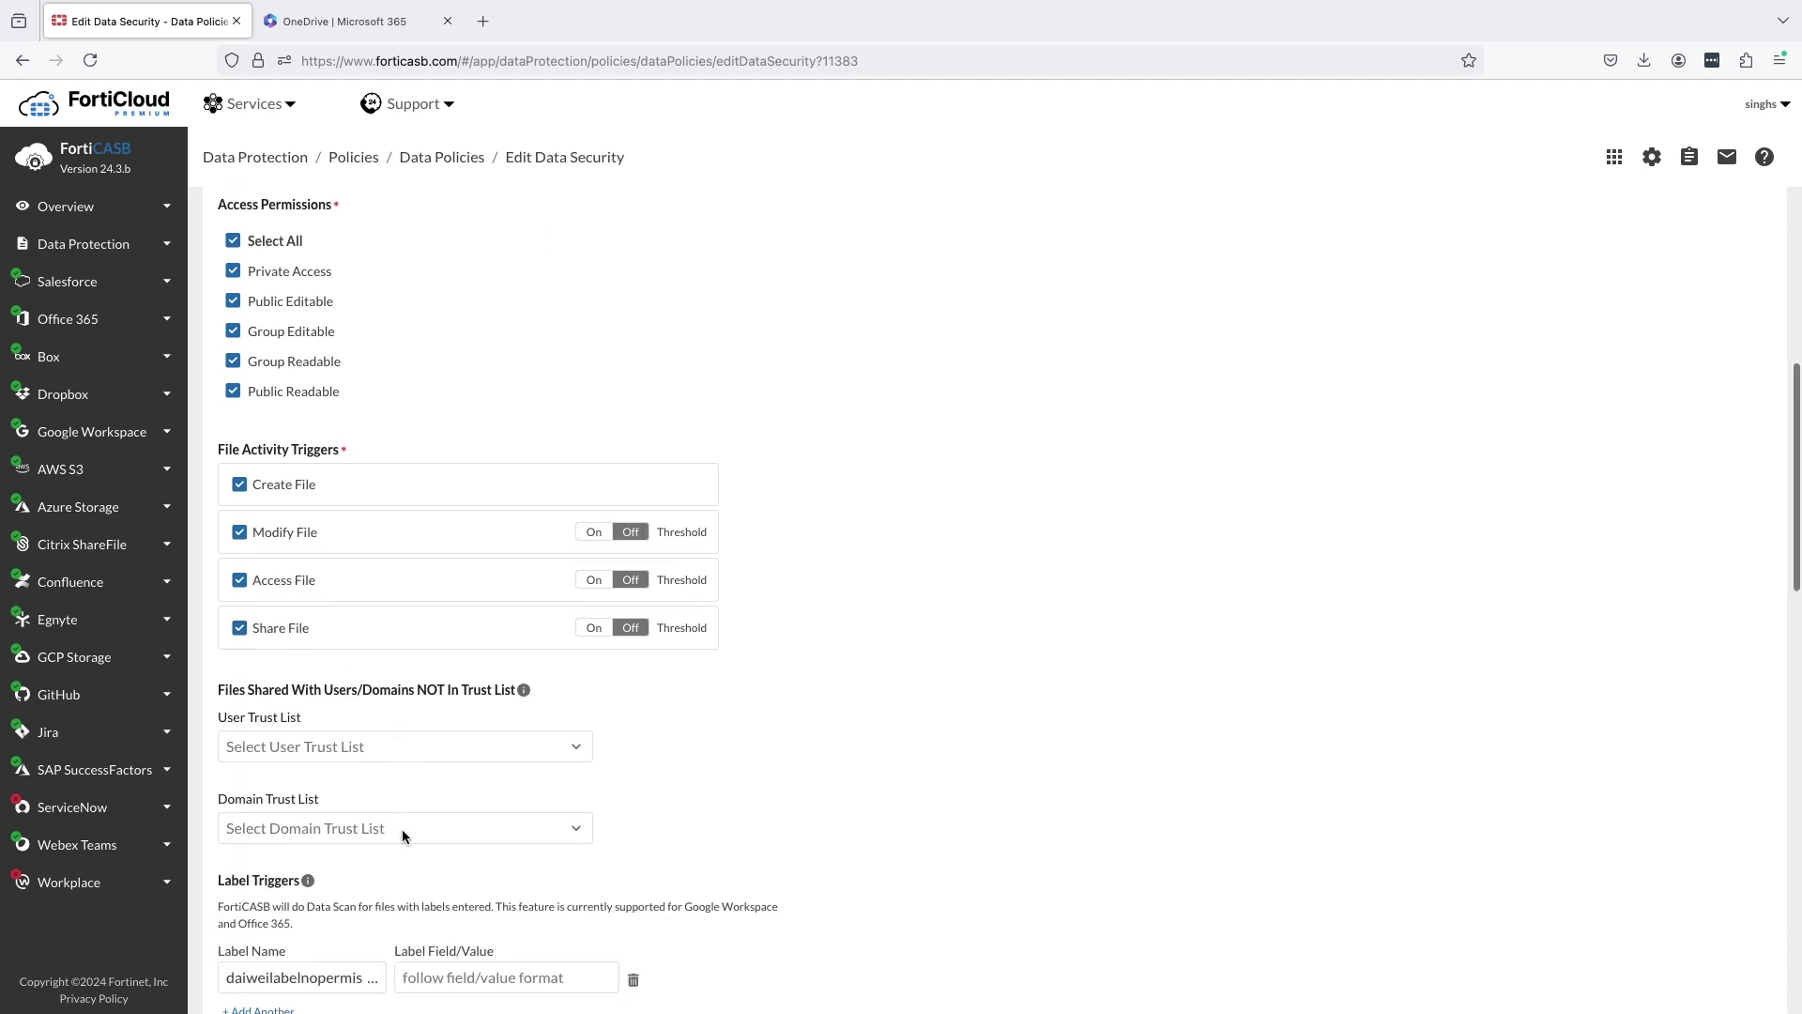
click(418, 678)
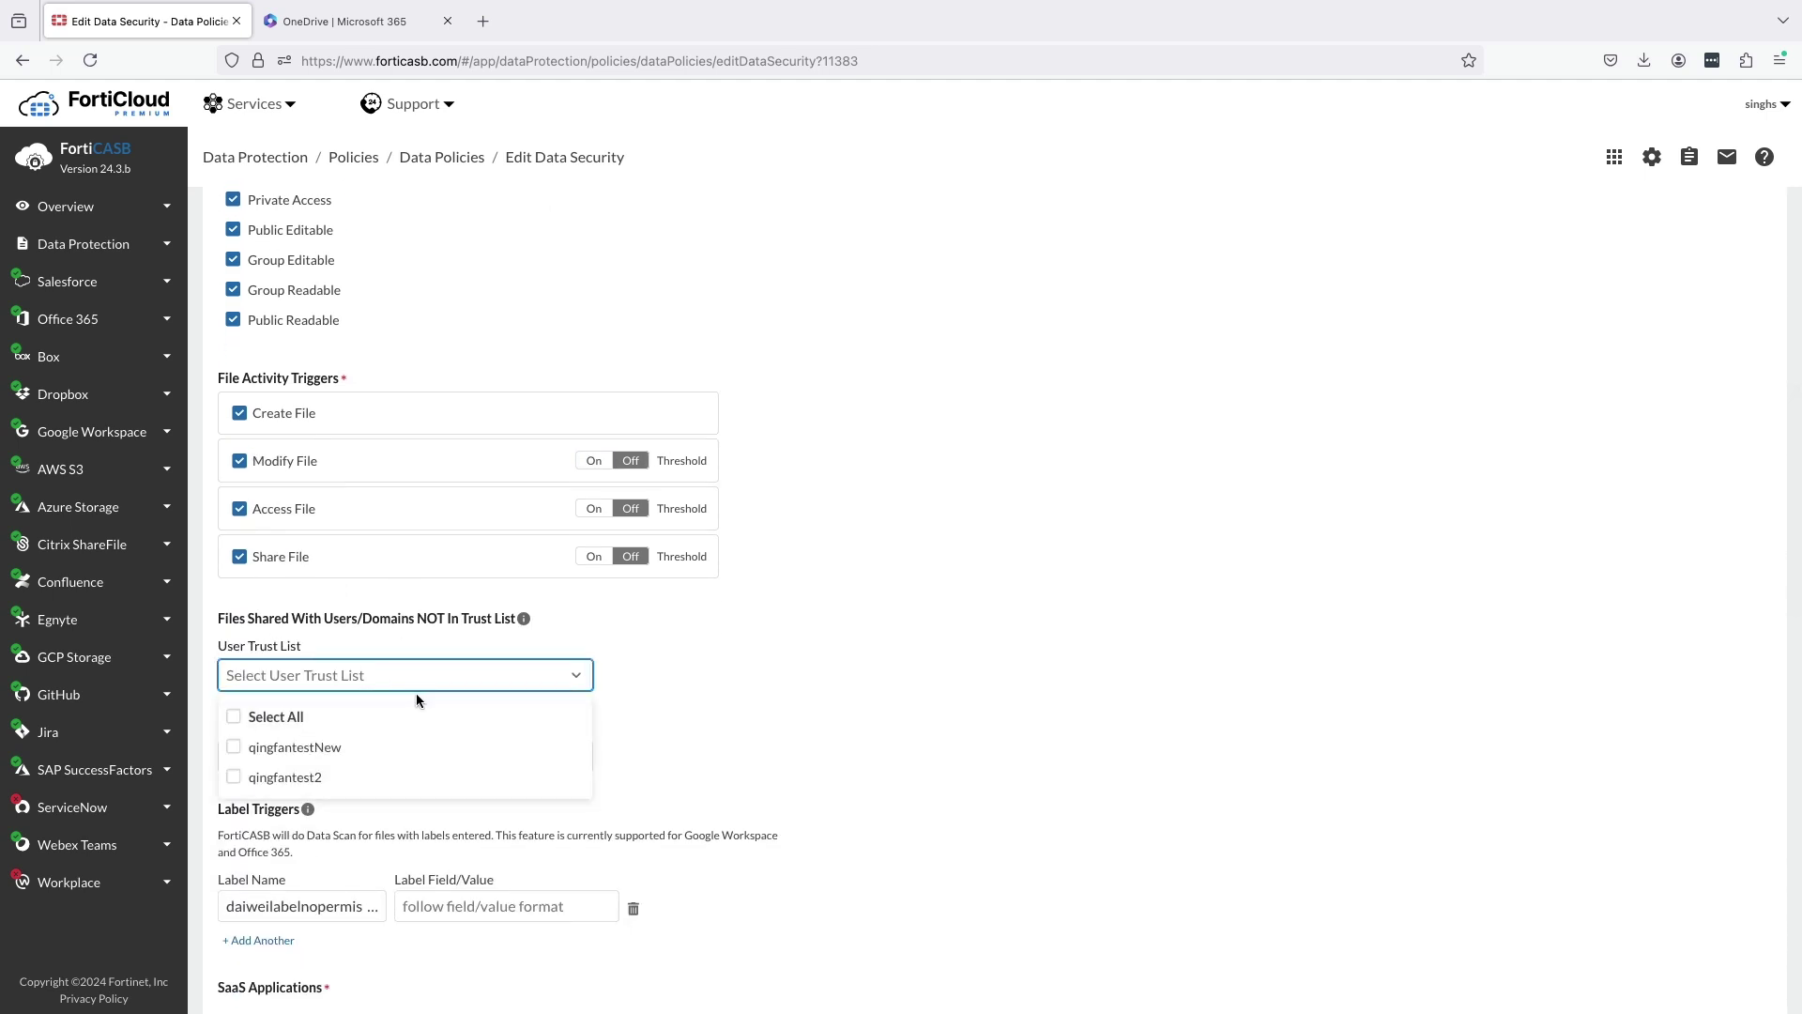
click(627, 718)
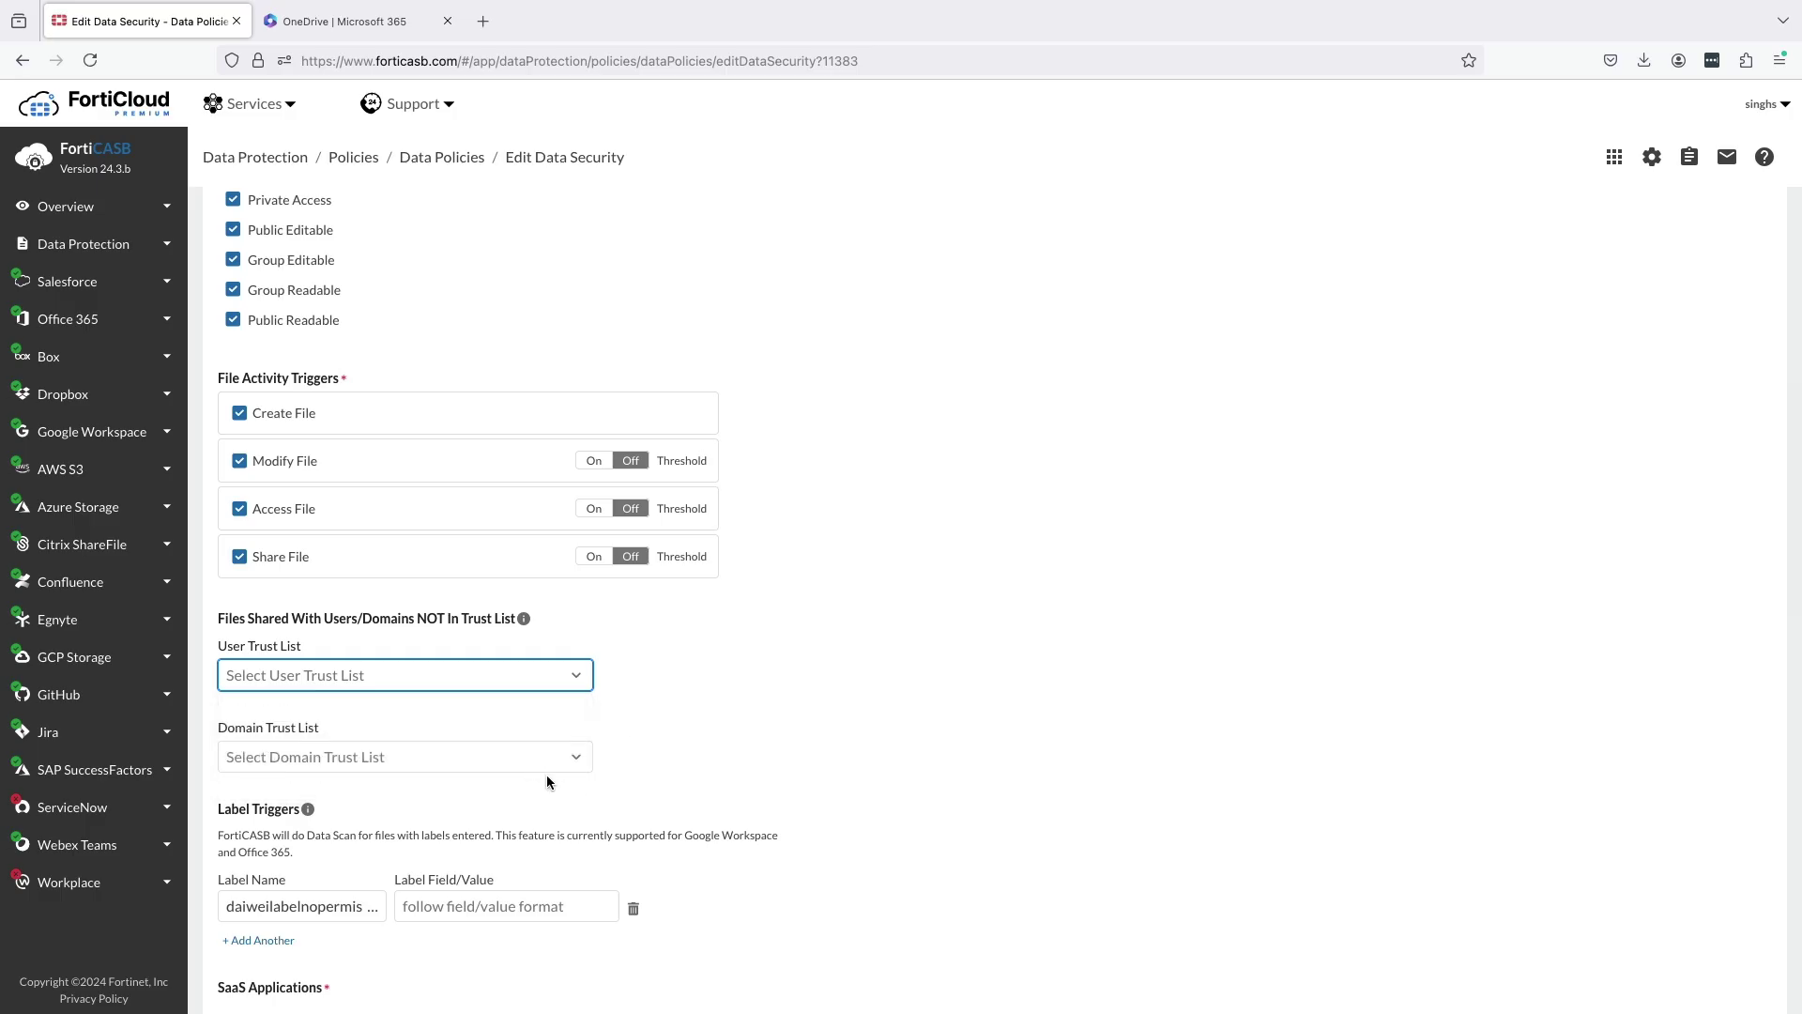
scroll(495, 746, down, 2)
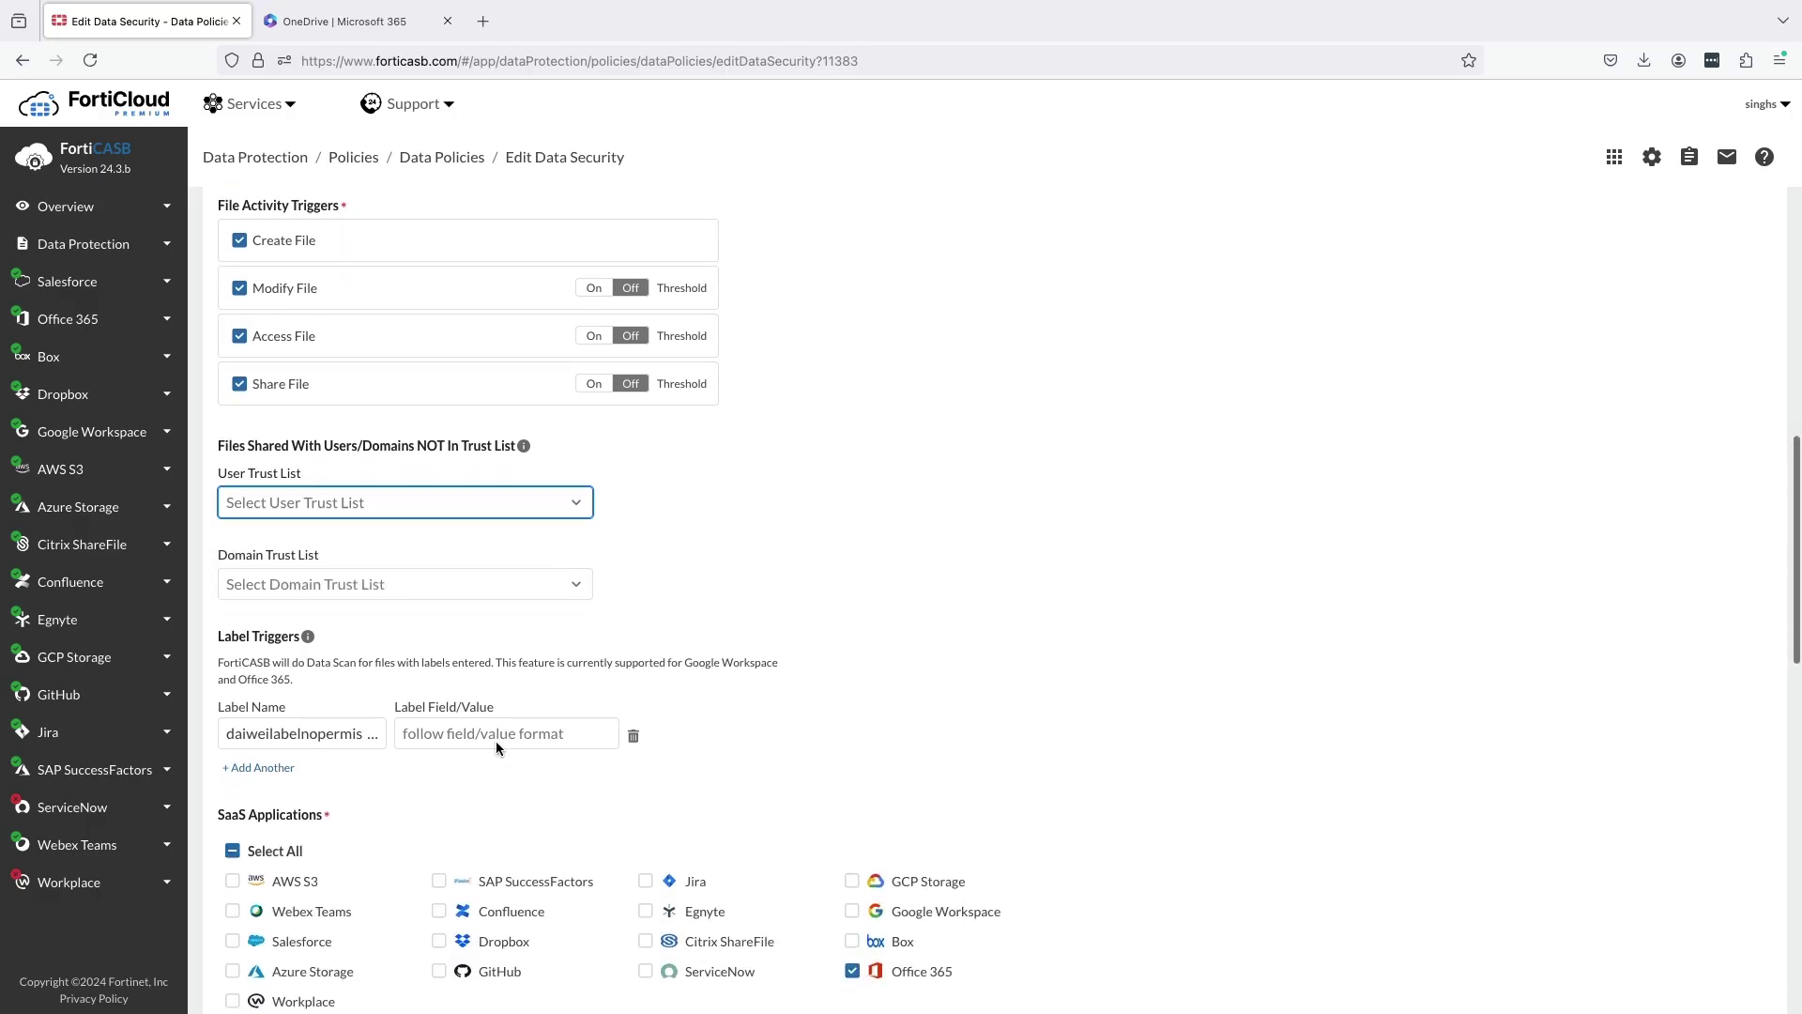
Add a second label trigger and enter the new sixth label's name as its Label Name.
click(262, 768)
click(263, 771)
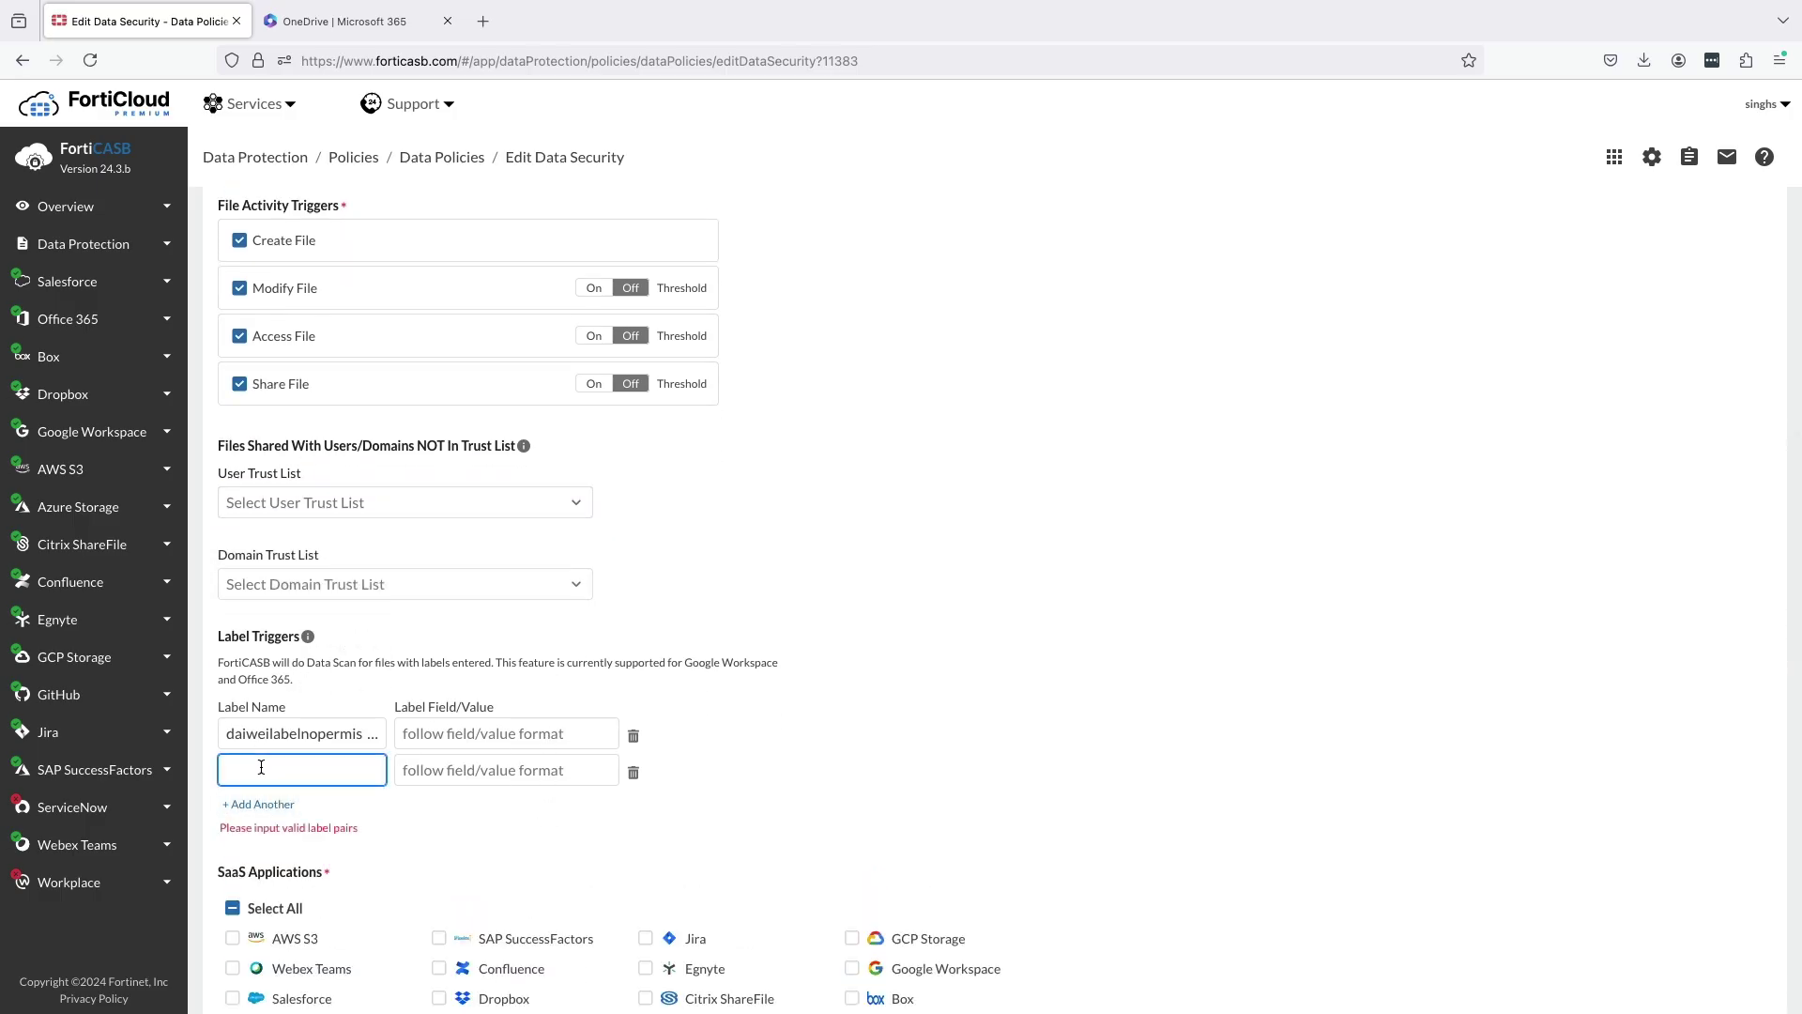
text(David_6th_Label)
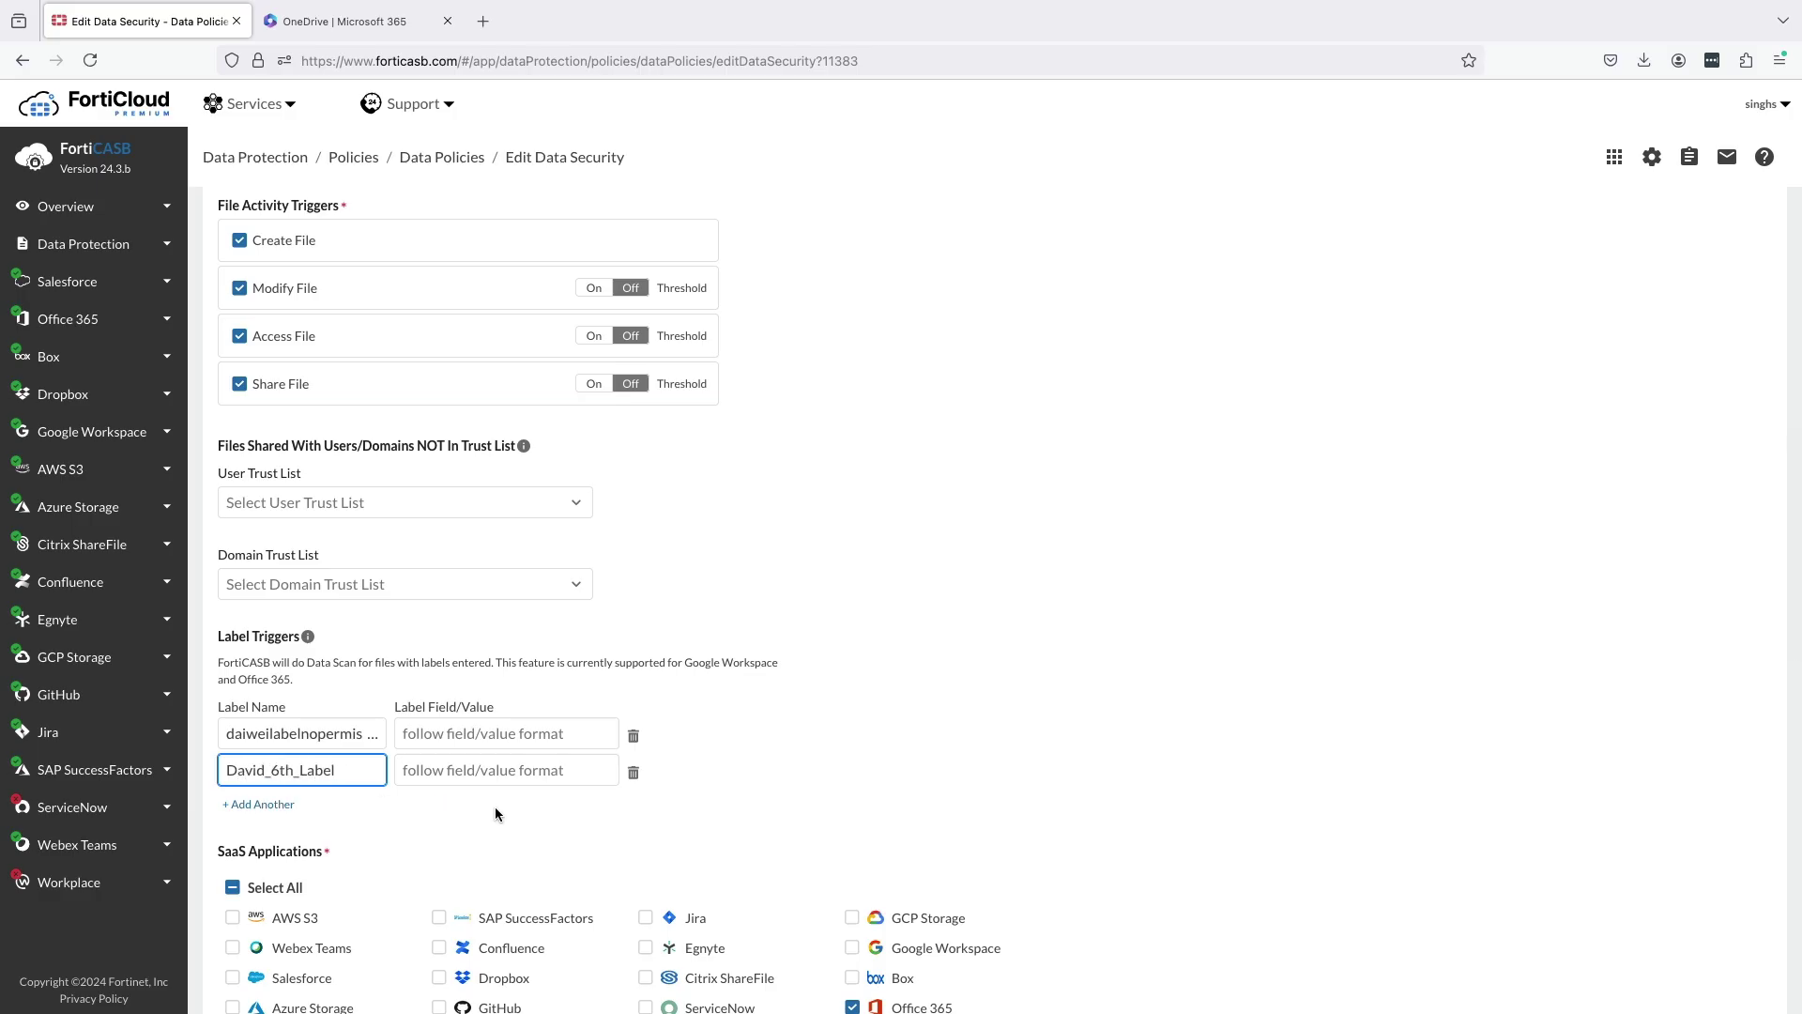
scroll(496, 812, down, 3)
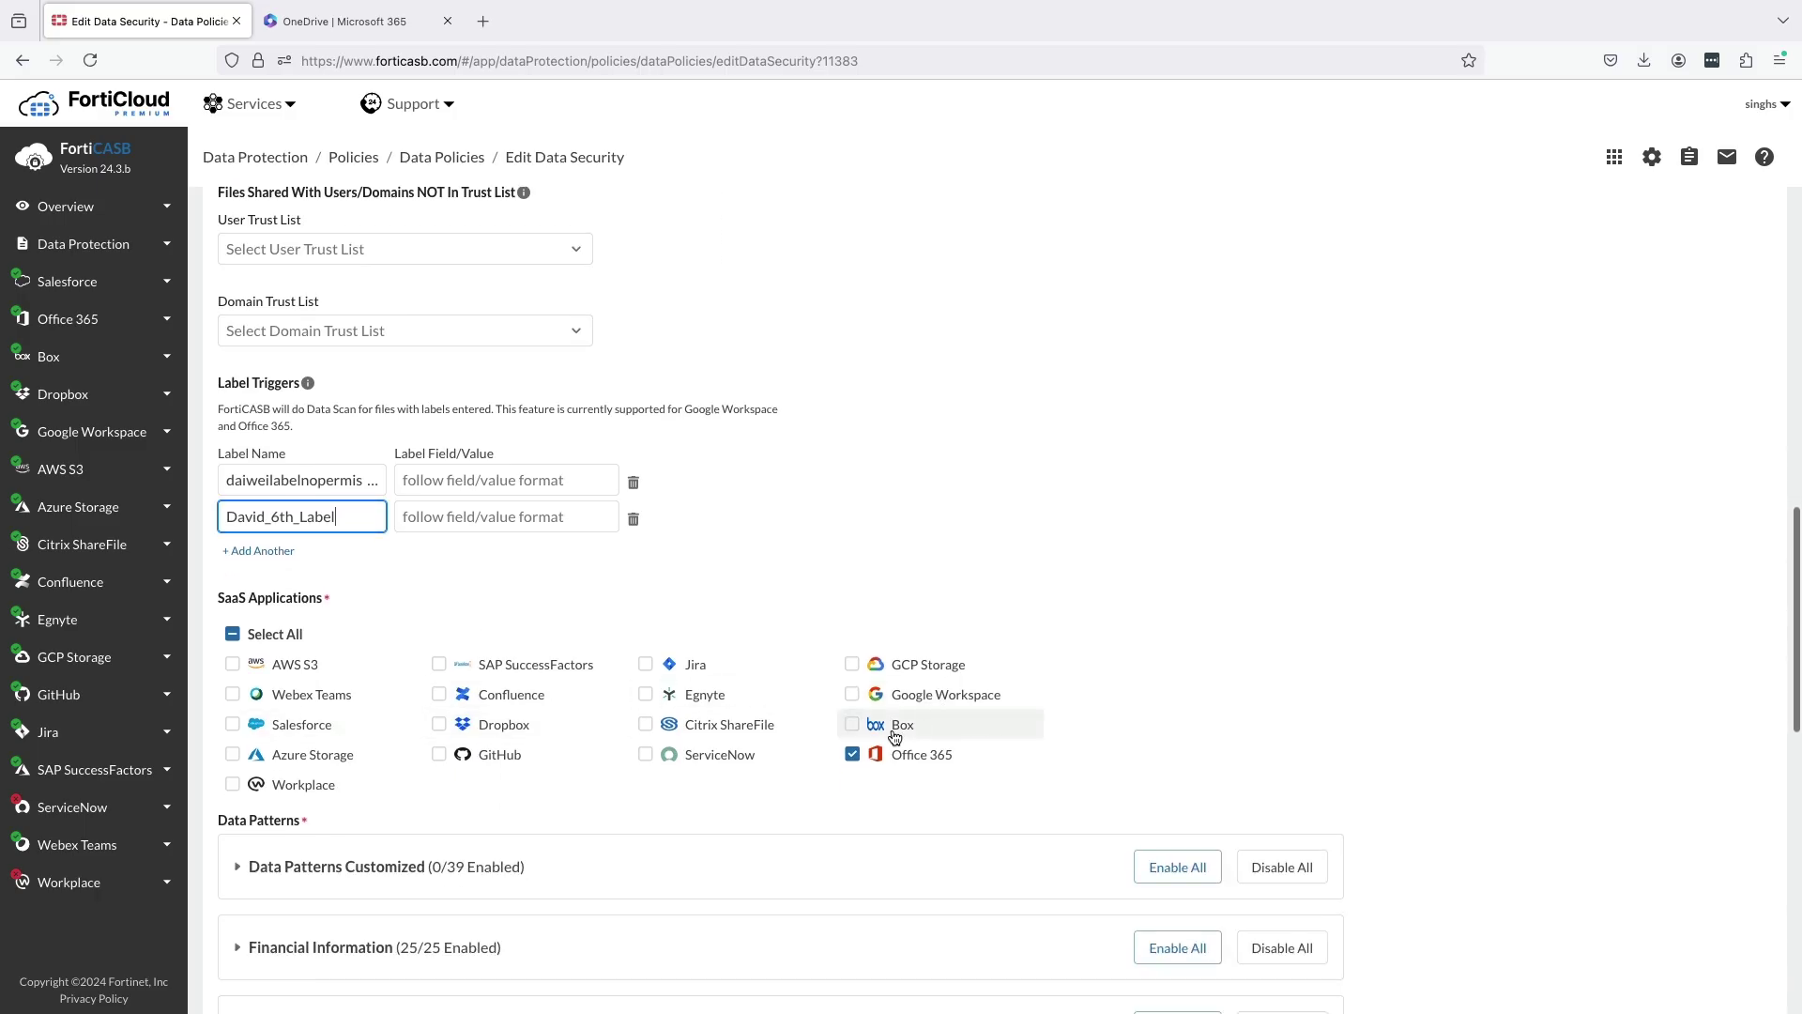
scroll(691, 780, down, 1)
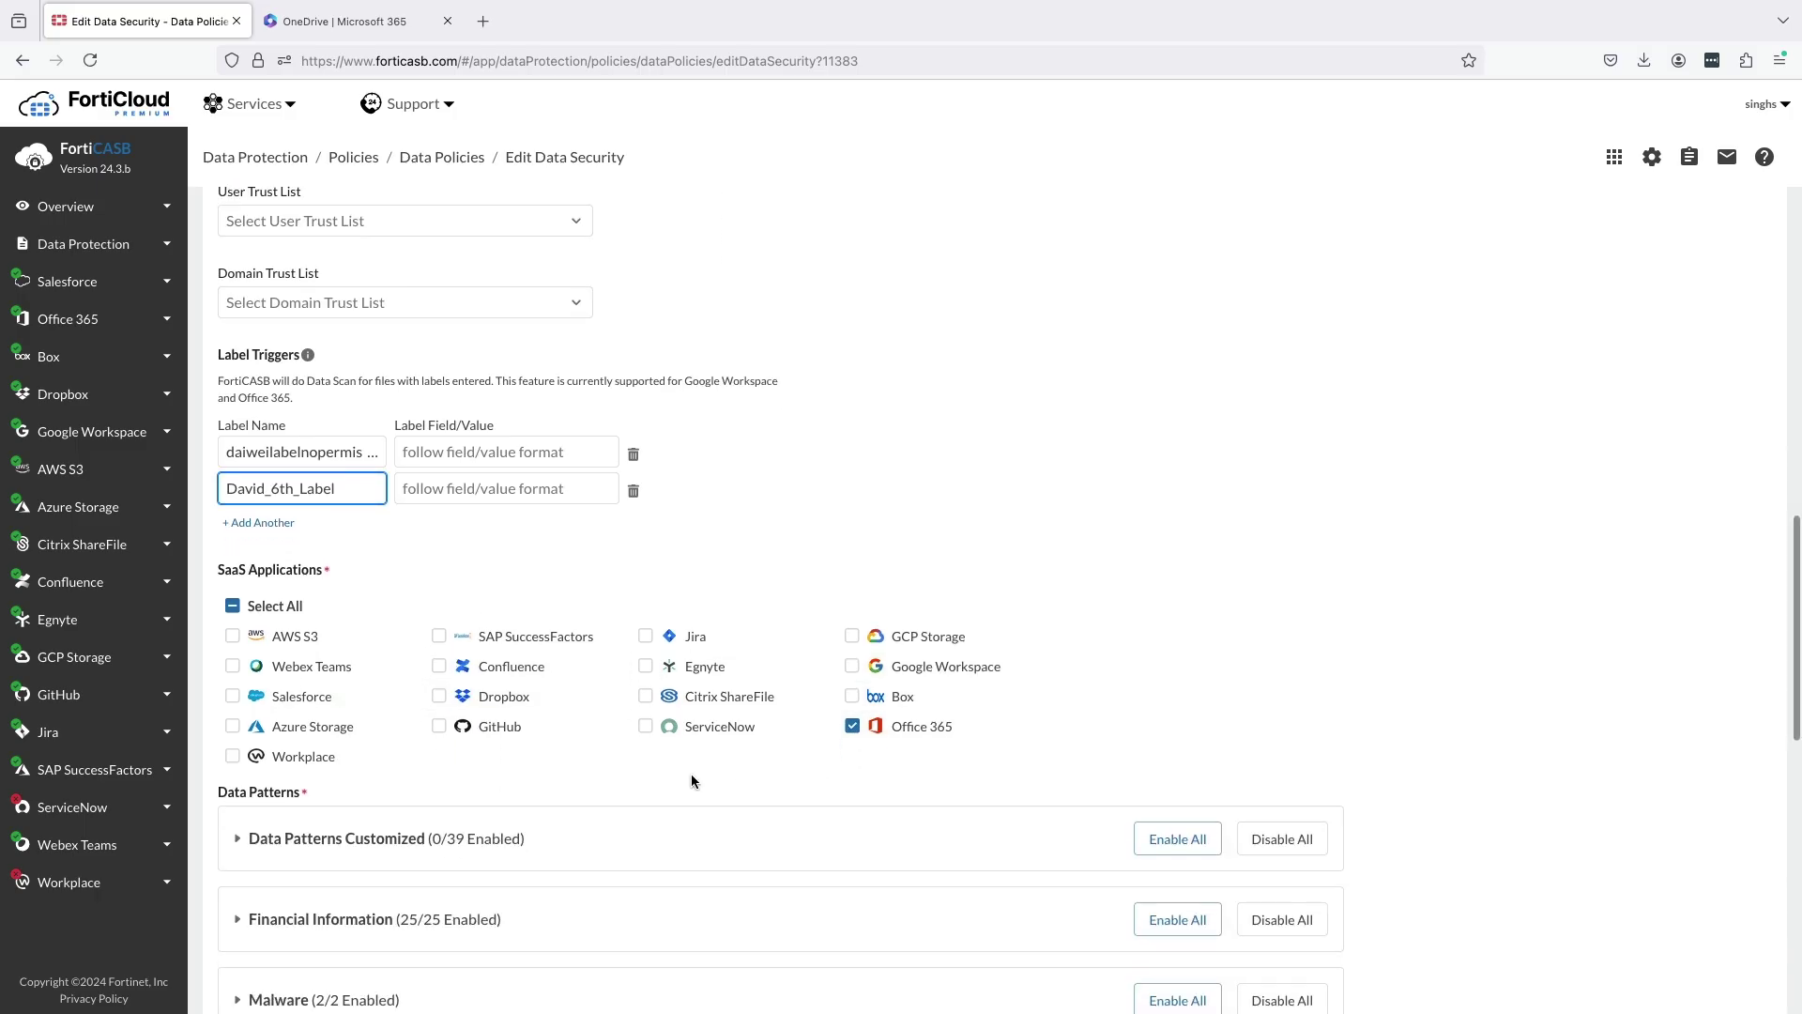
scroll(691, 780, down, 4)
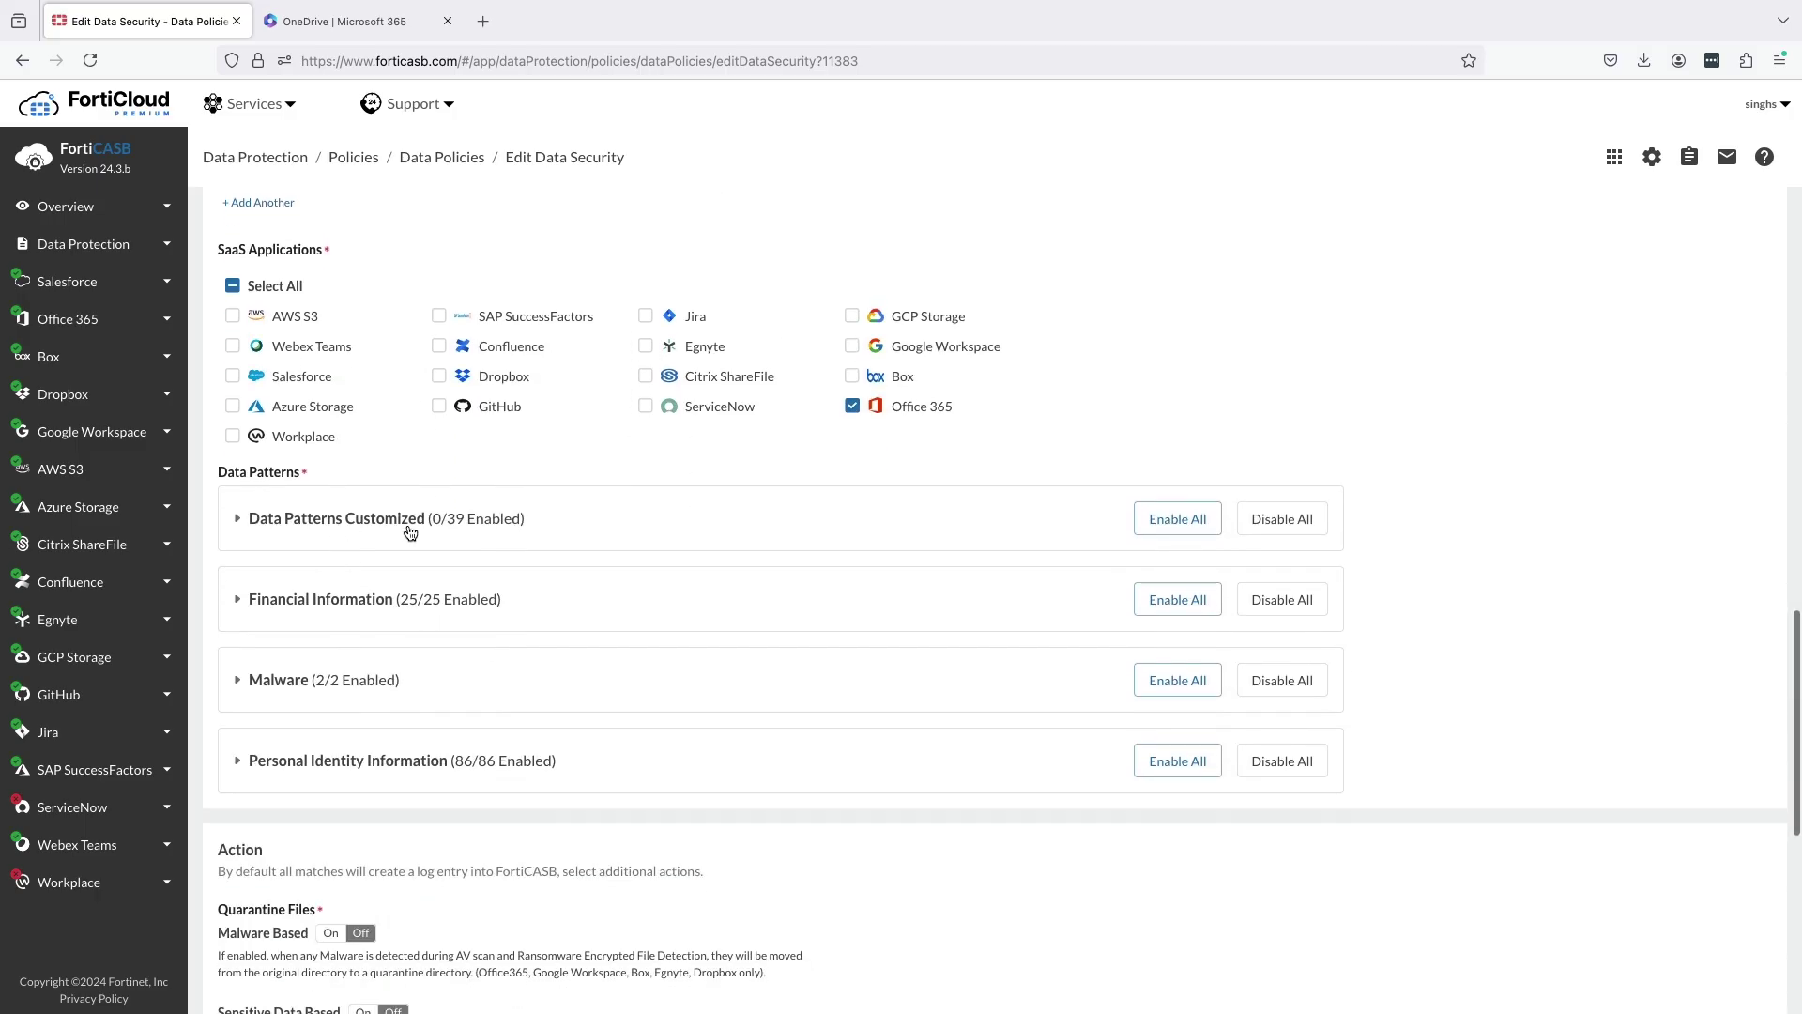
click(311, 600)
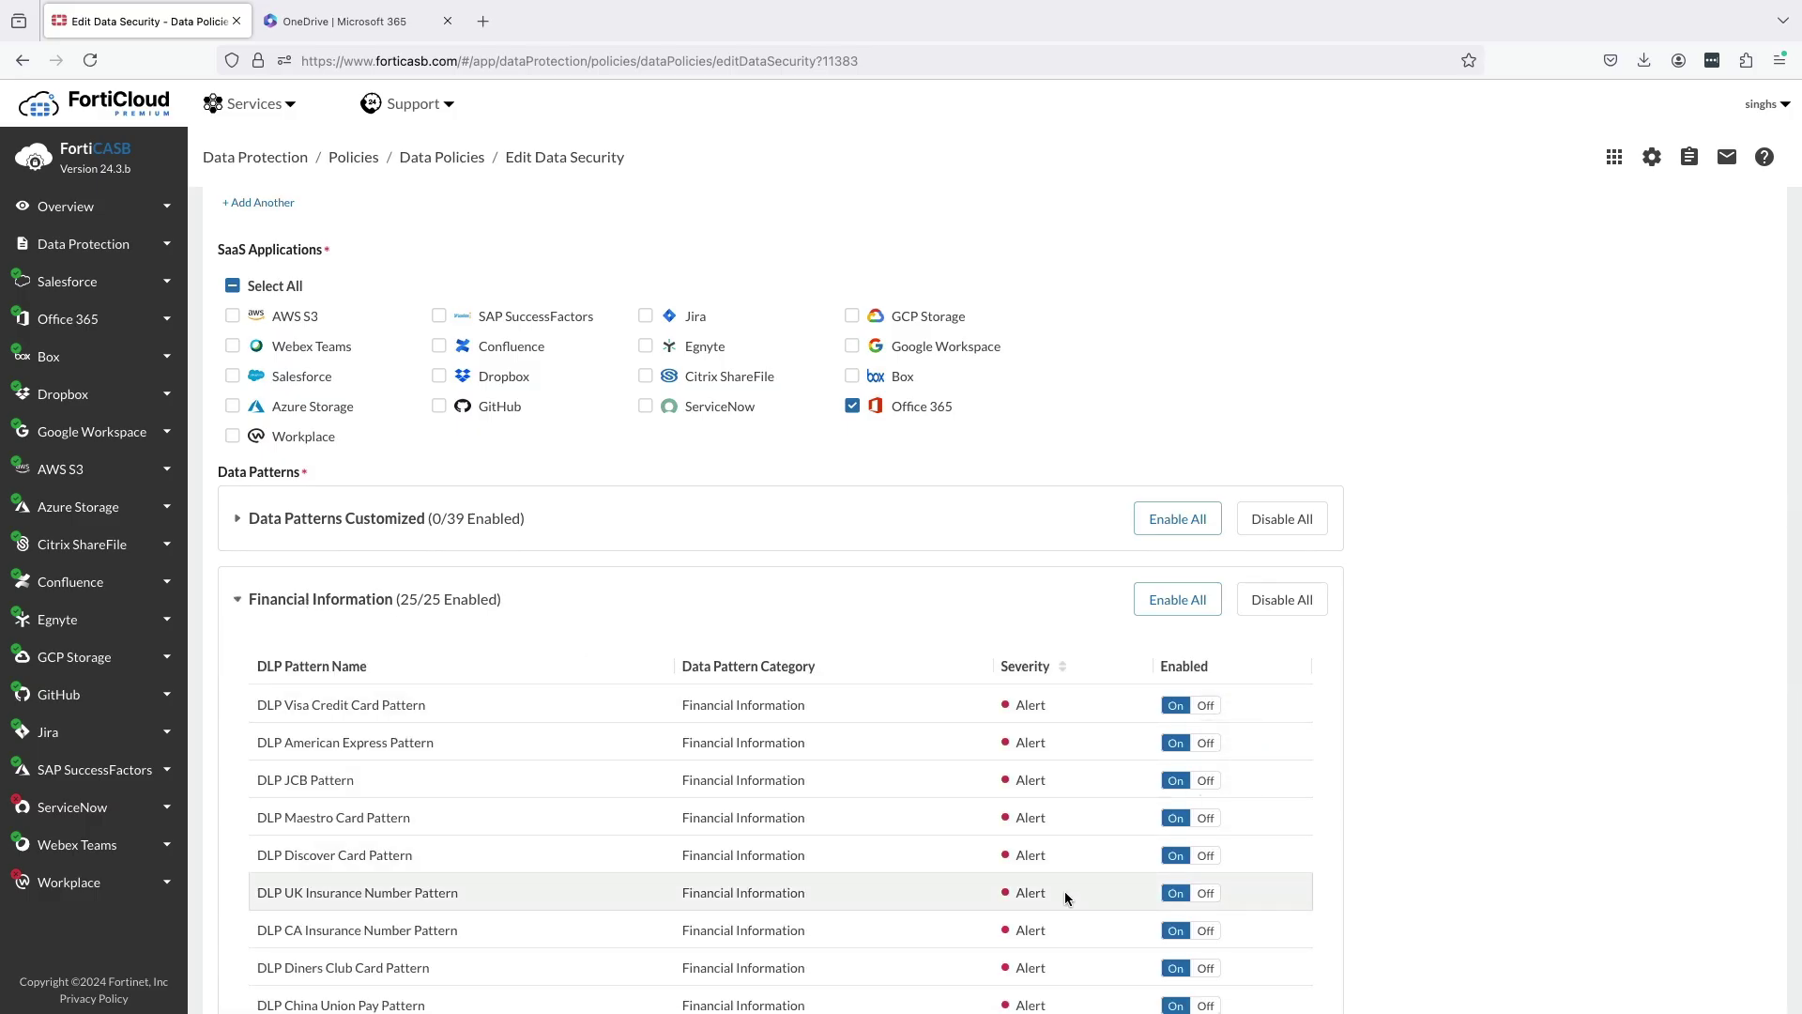
scroll(1065, 892, down, 3)
scroll(1064, 898, down, 2)
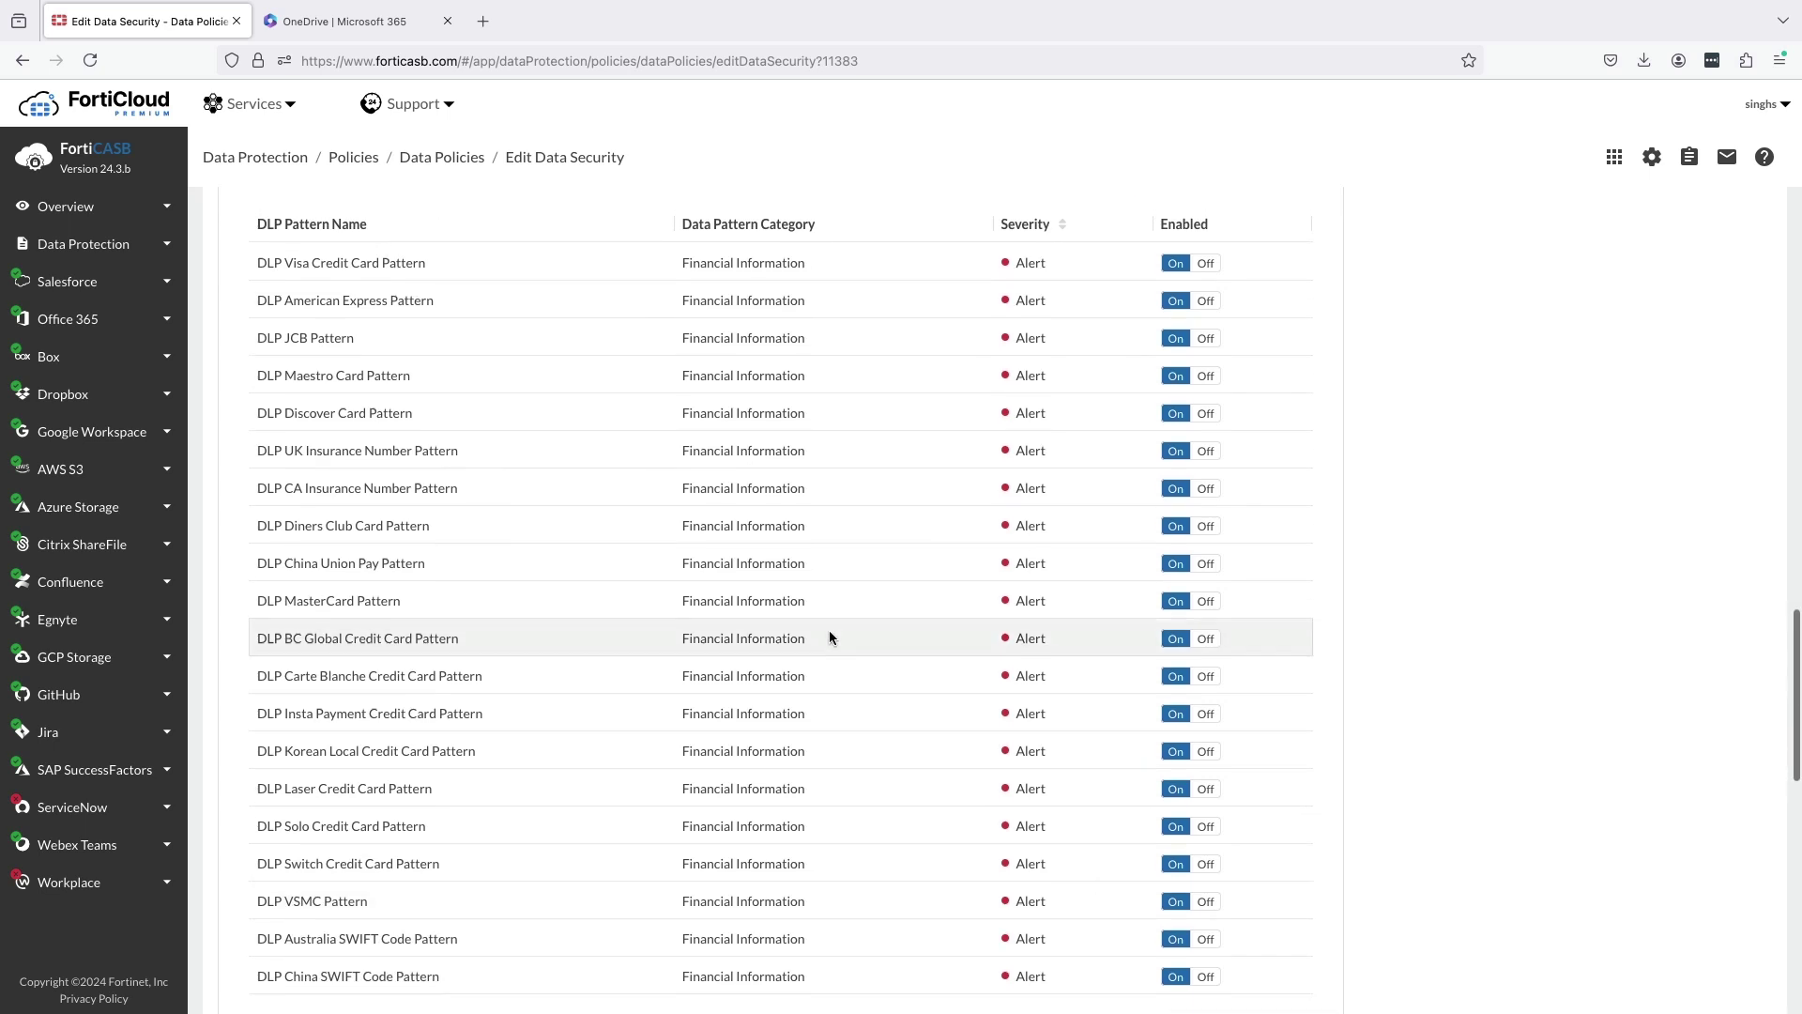
scroll(798, 615, up, 4)
click(415, 498)
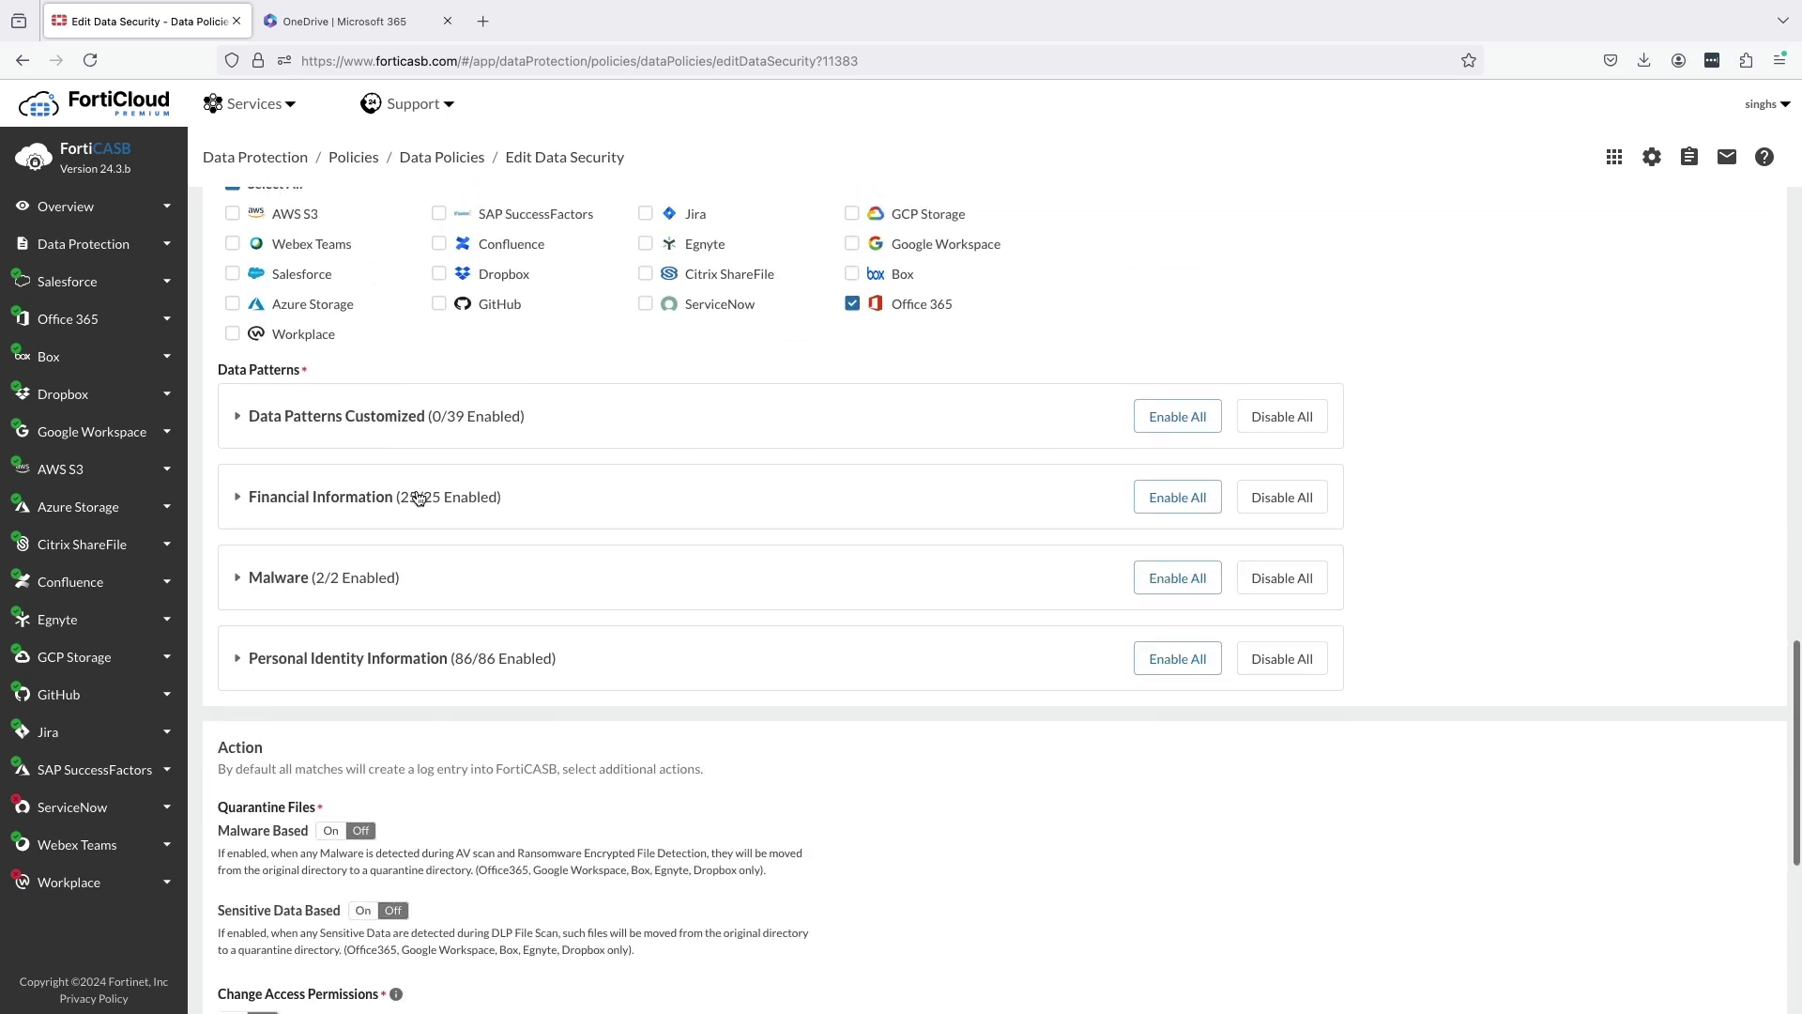
click(283, 584)
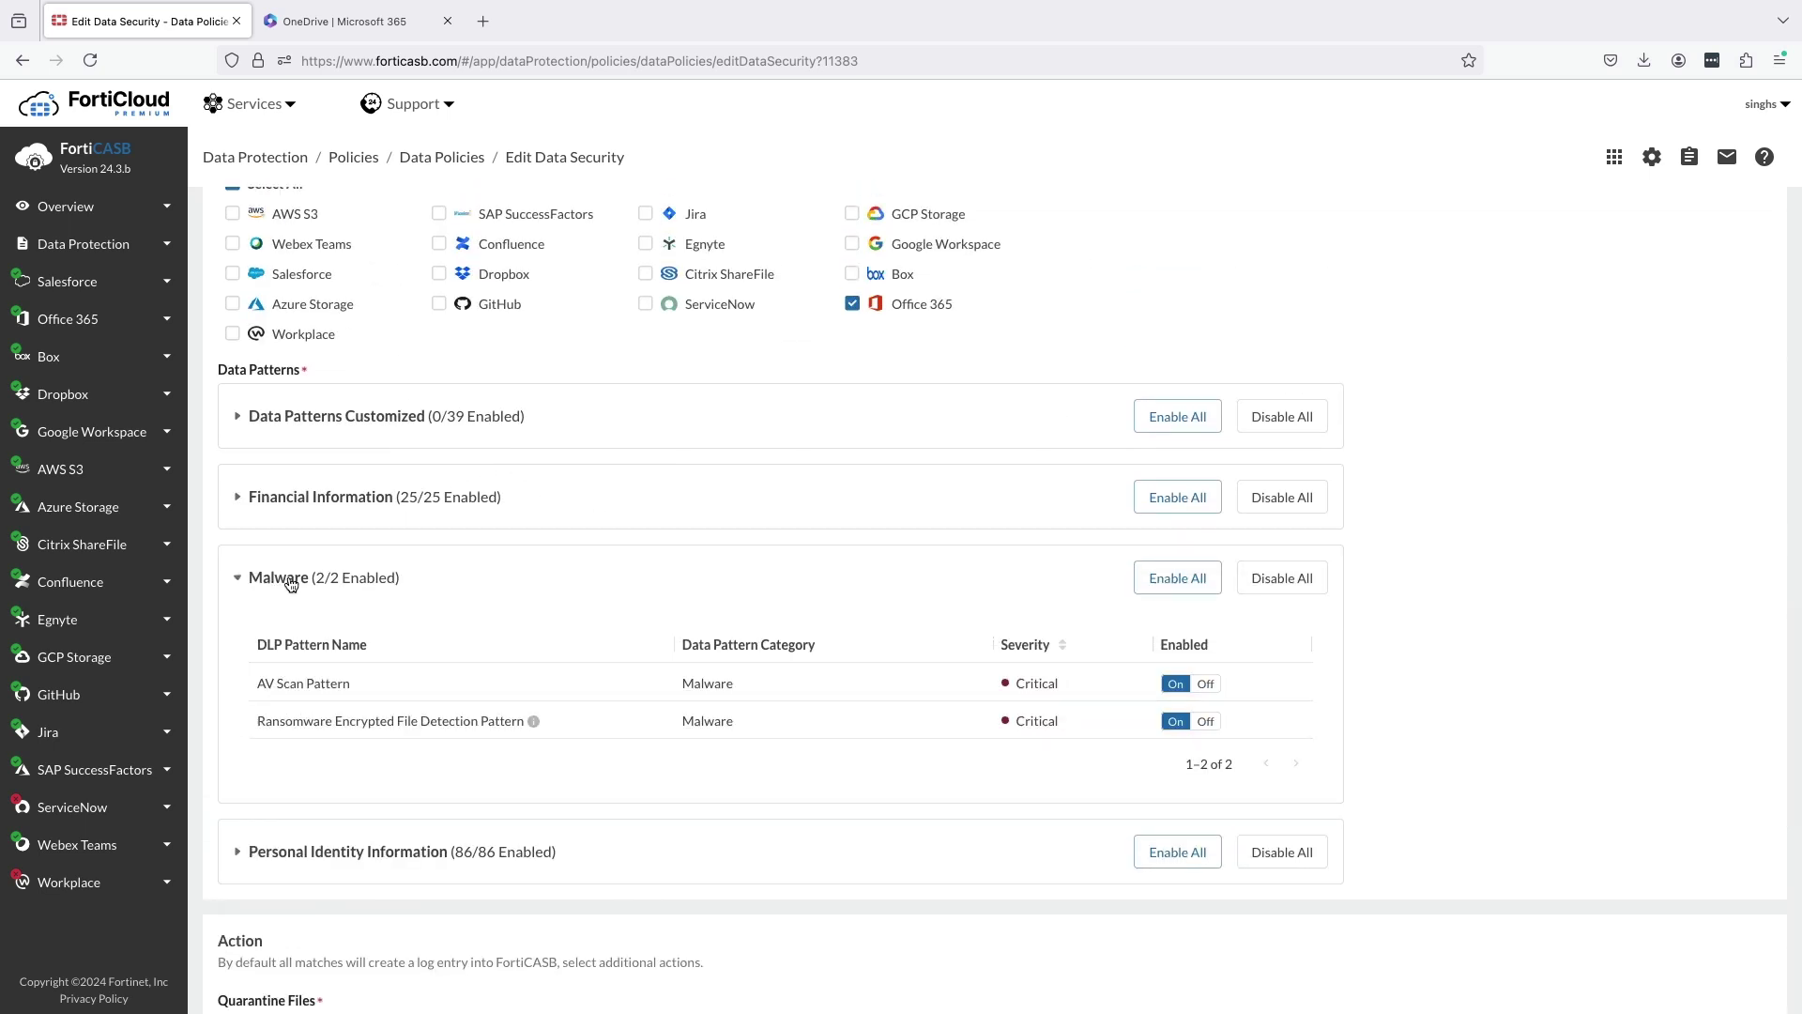
click(355, 587)
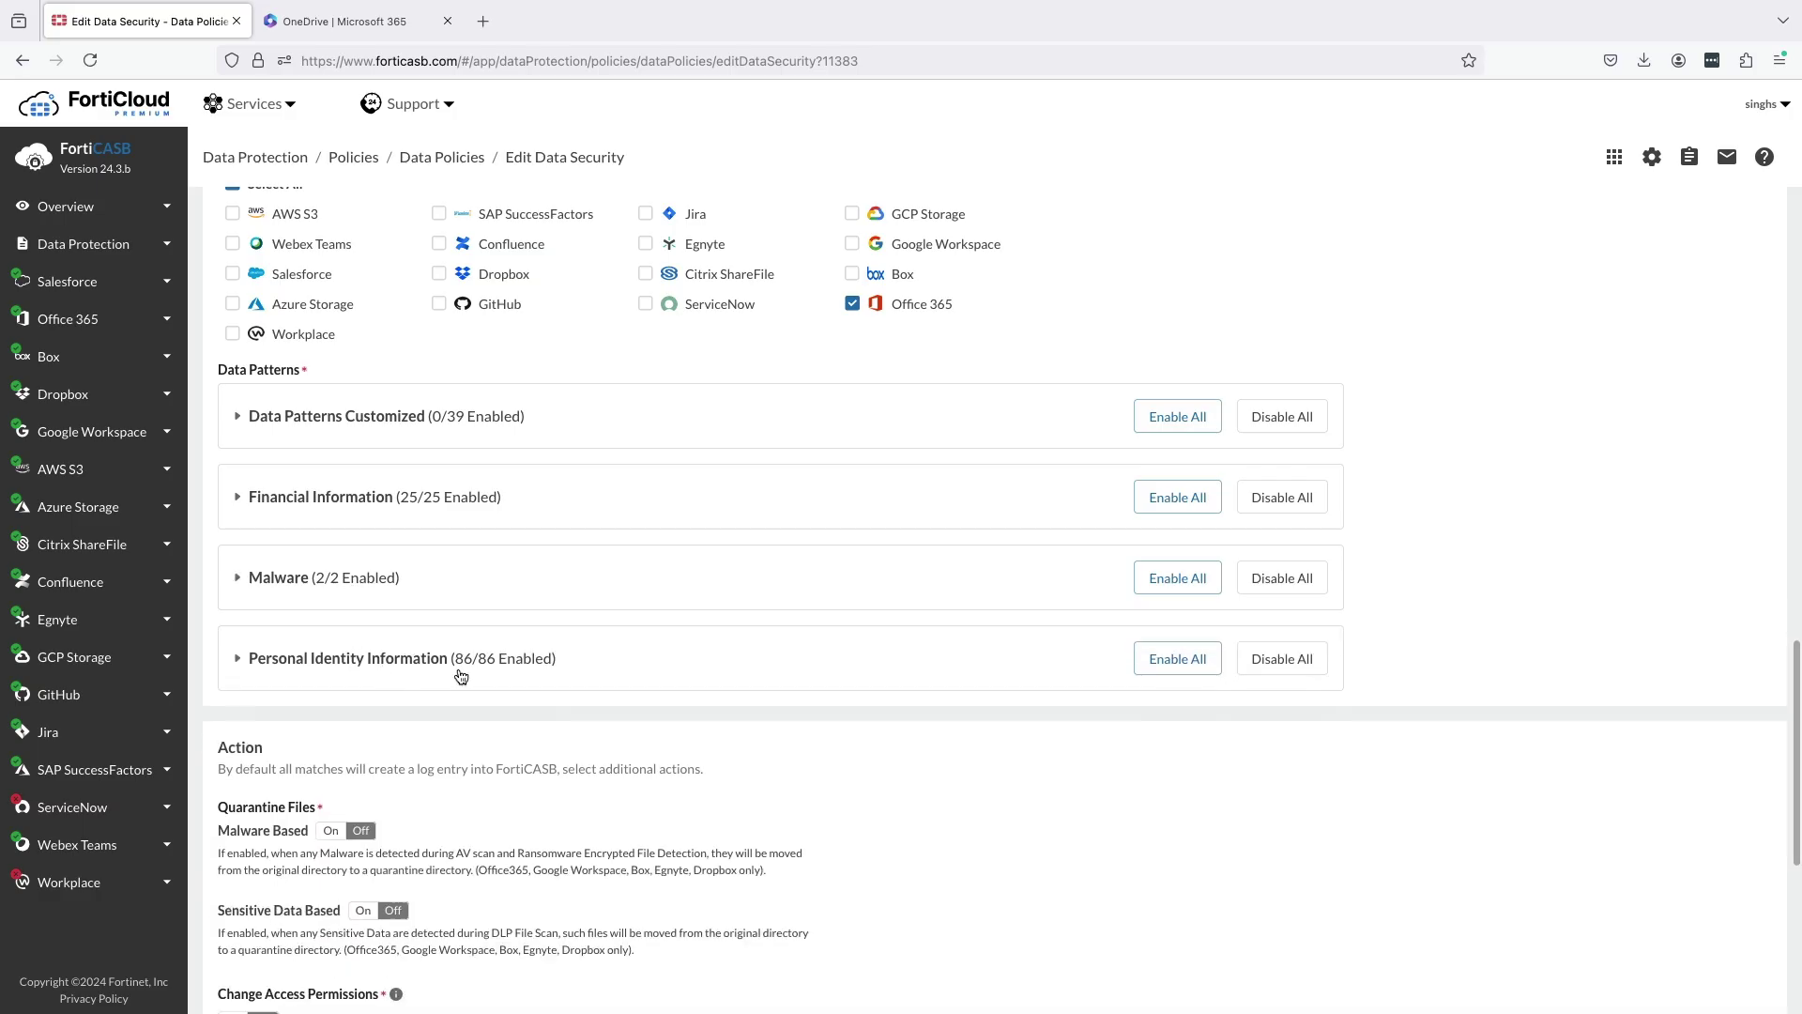
scroll(459, 676, down, 2)
scroll(460, 676, down, 5)
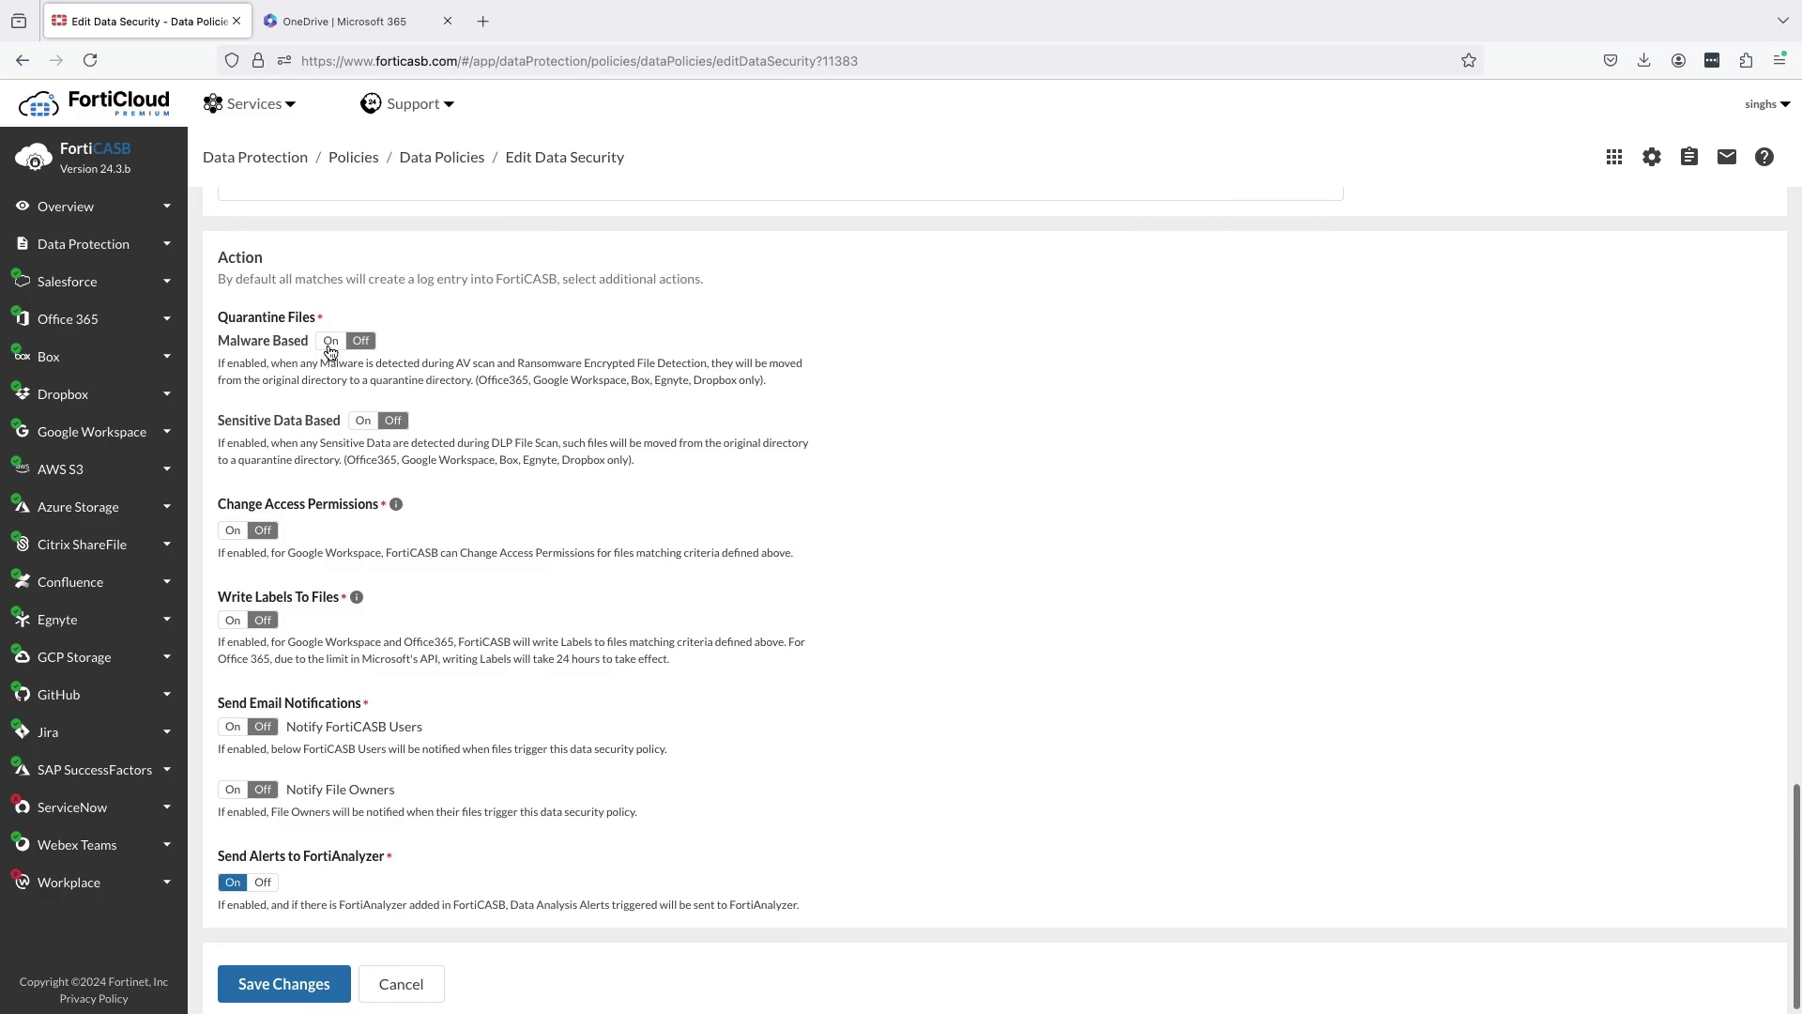
Turn Malware Based quarantine on, leaving FortiCASB user email notifications off.
click(332, 343)
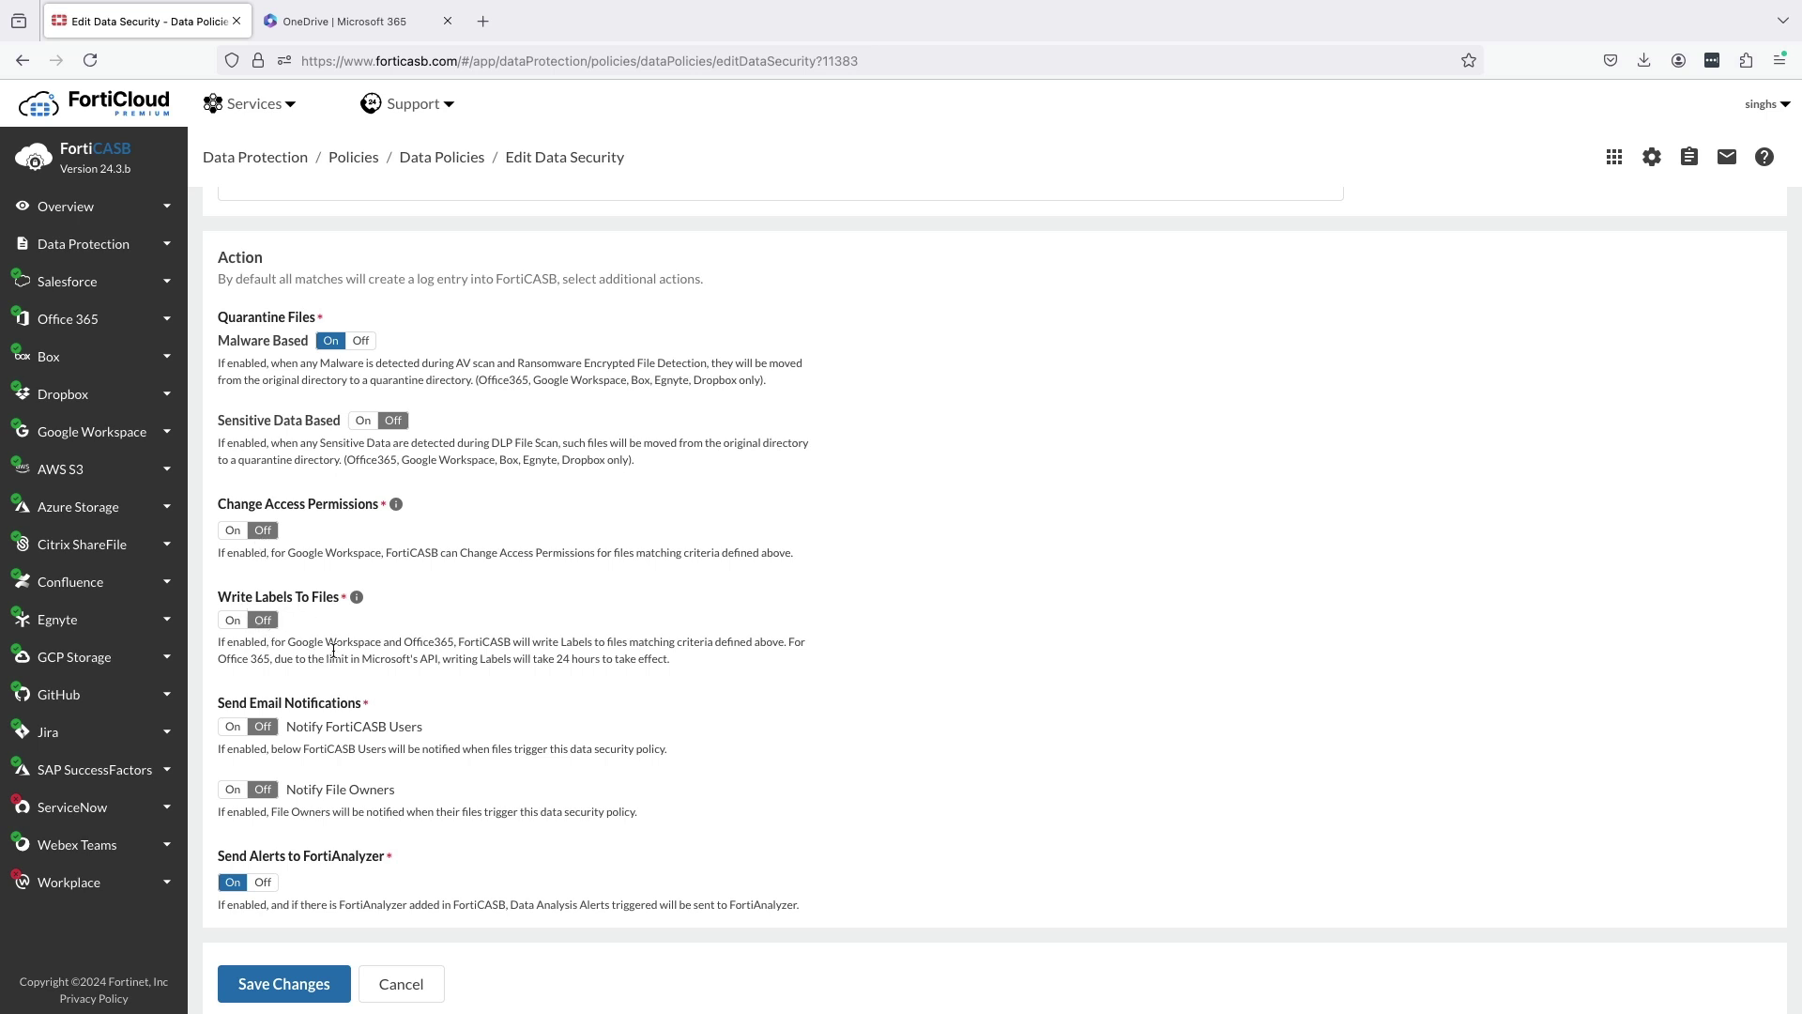
scroll(333, 650, down, 1)
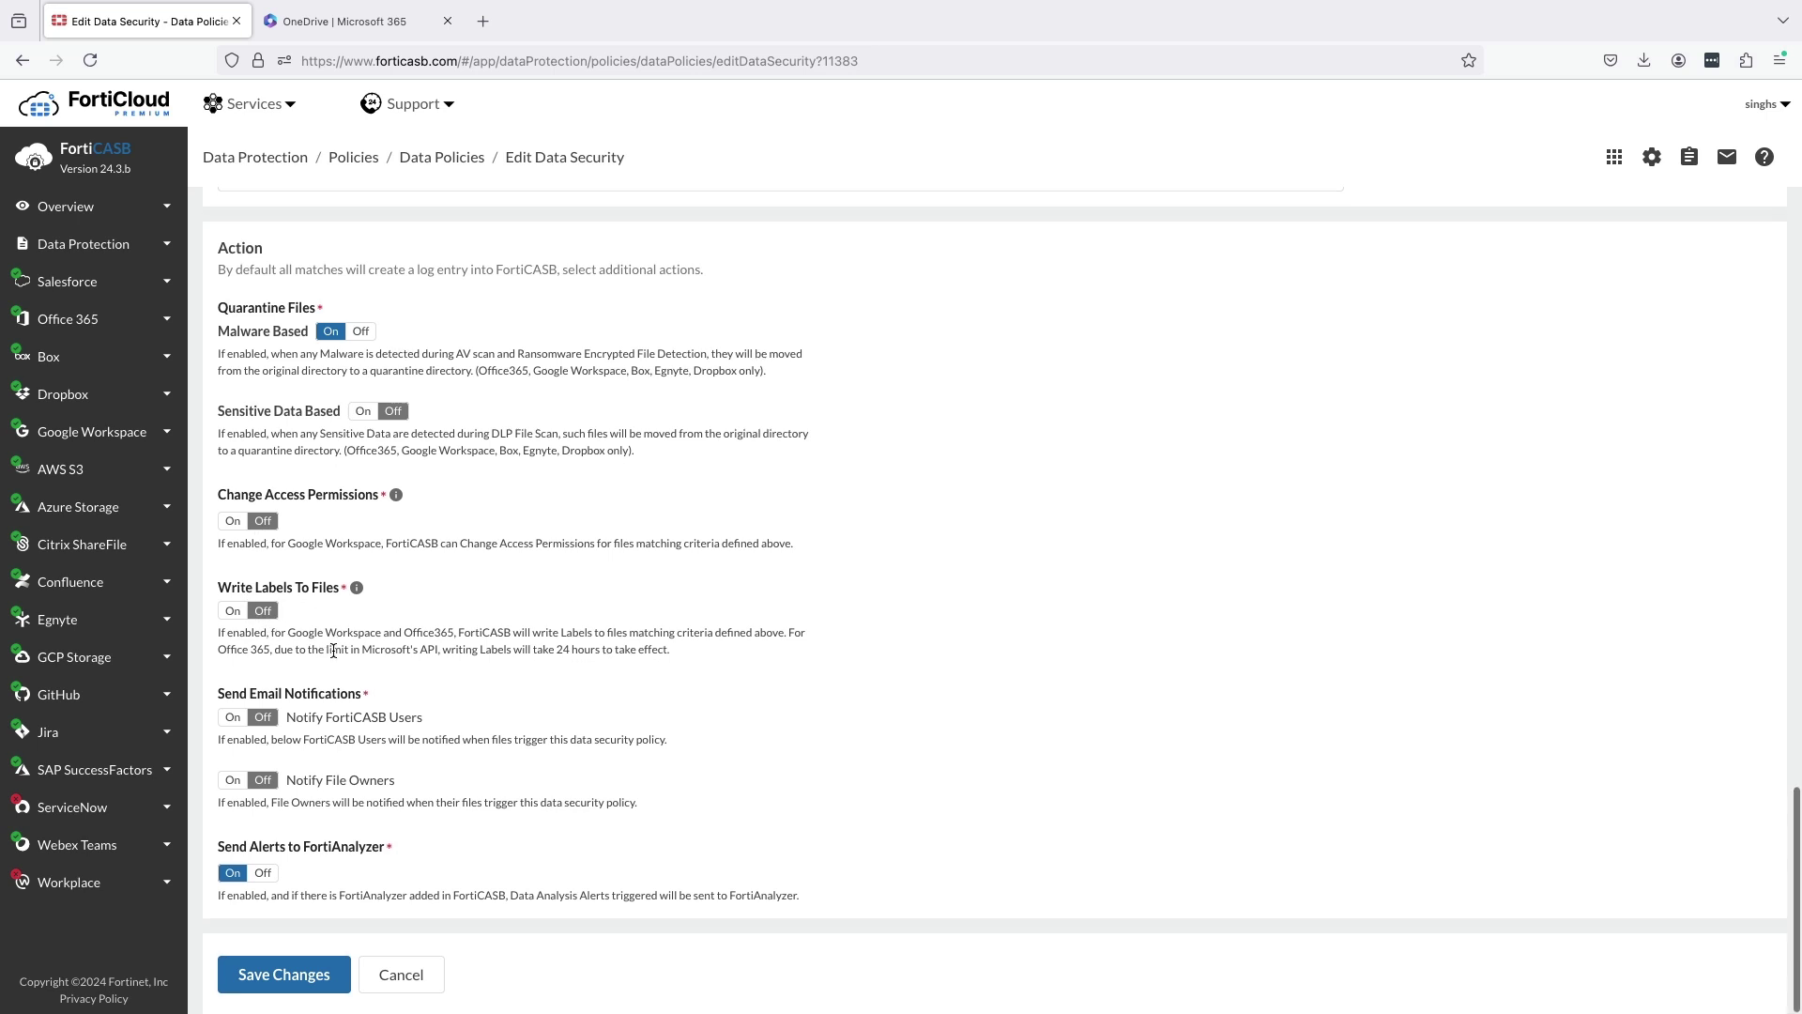
click(233, 716)
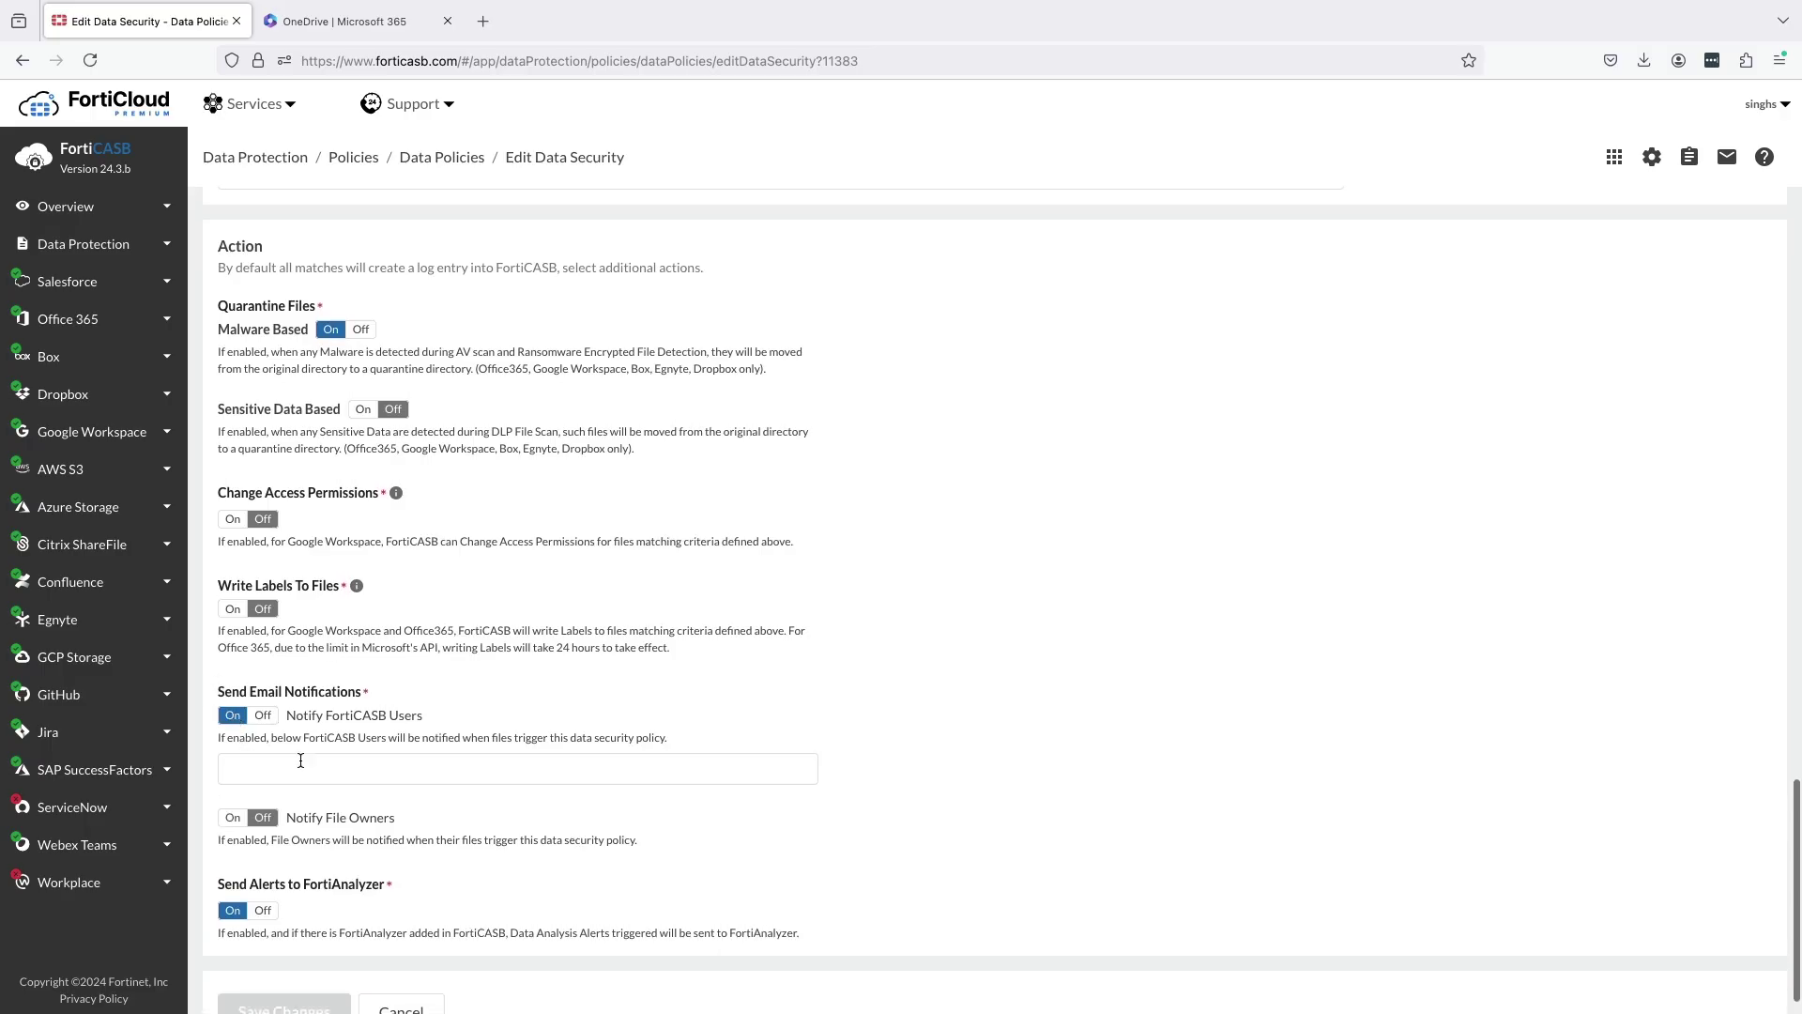
scroll(282, 784, down, 1)
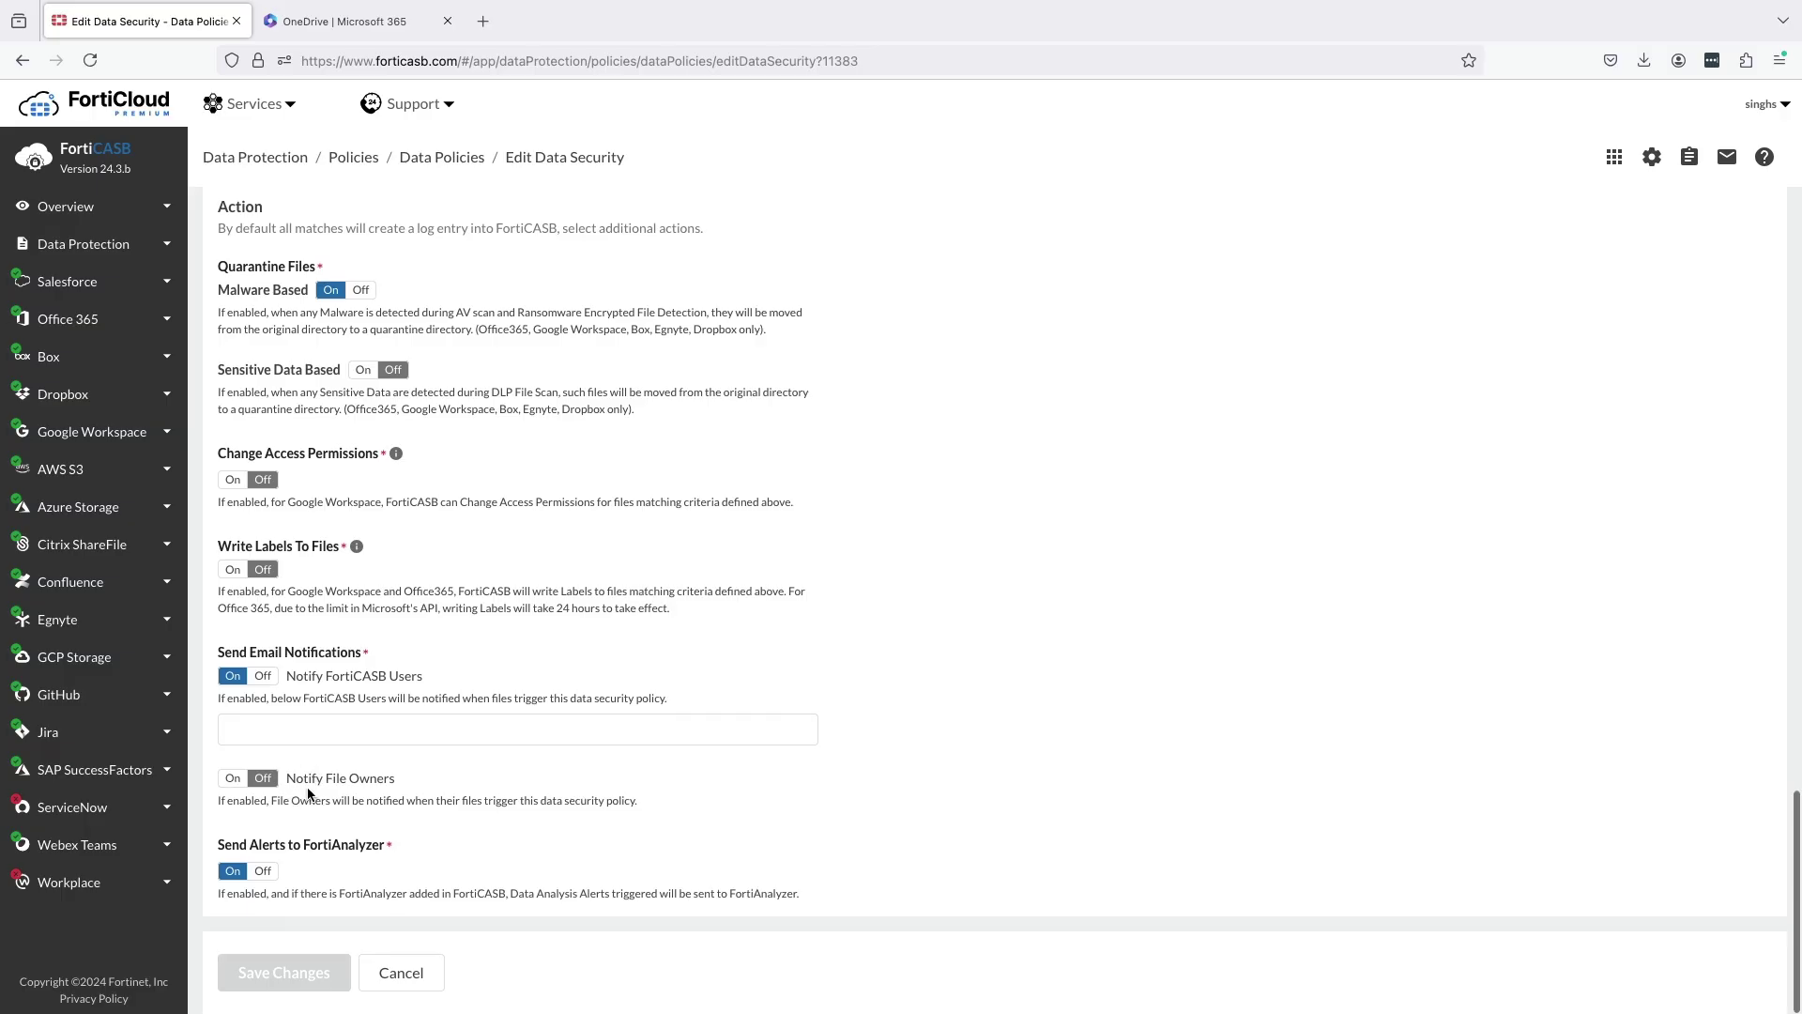
click(262, 683)
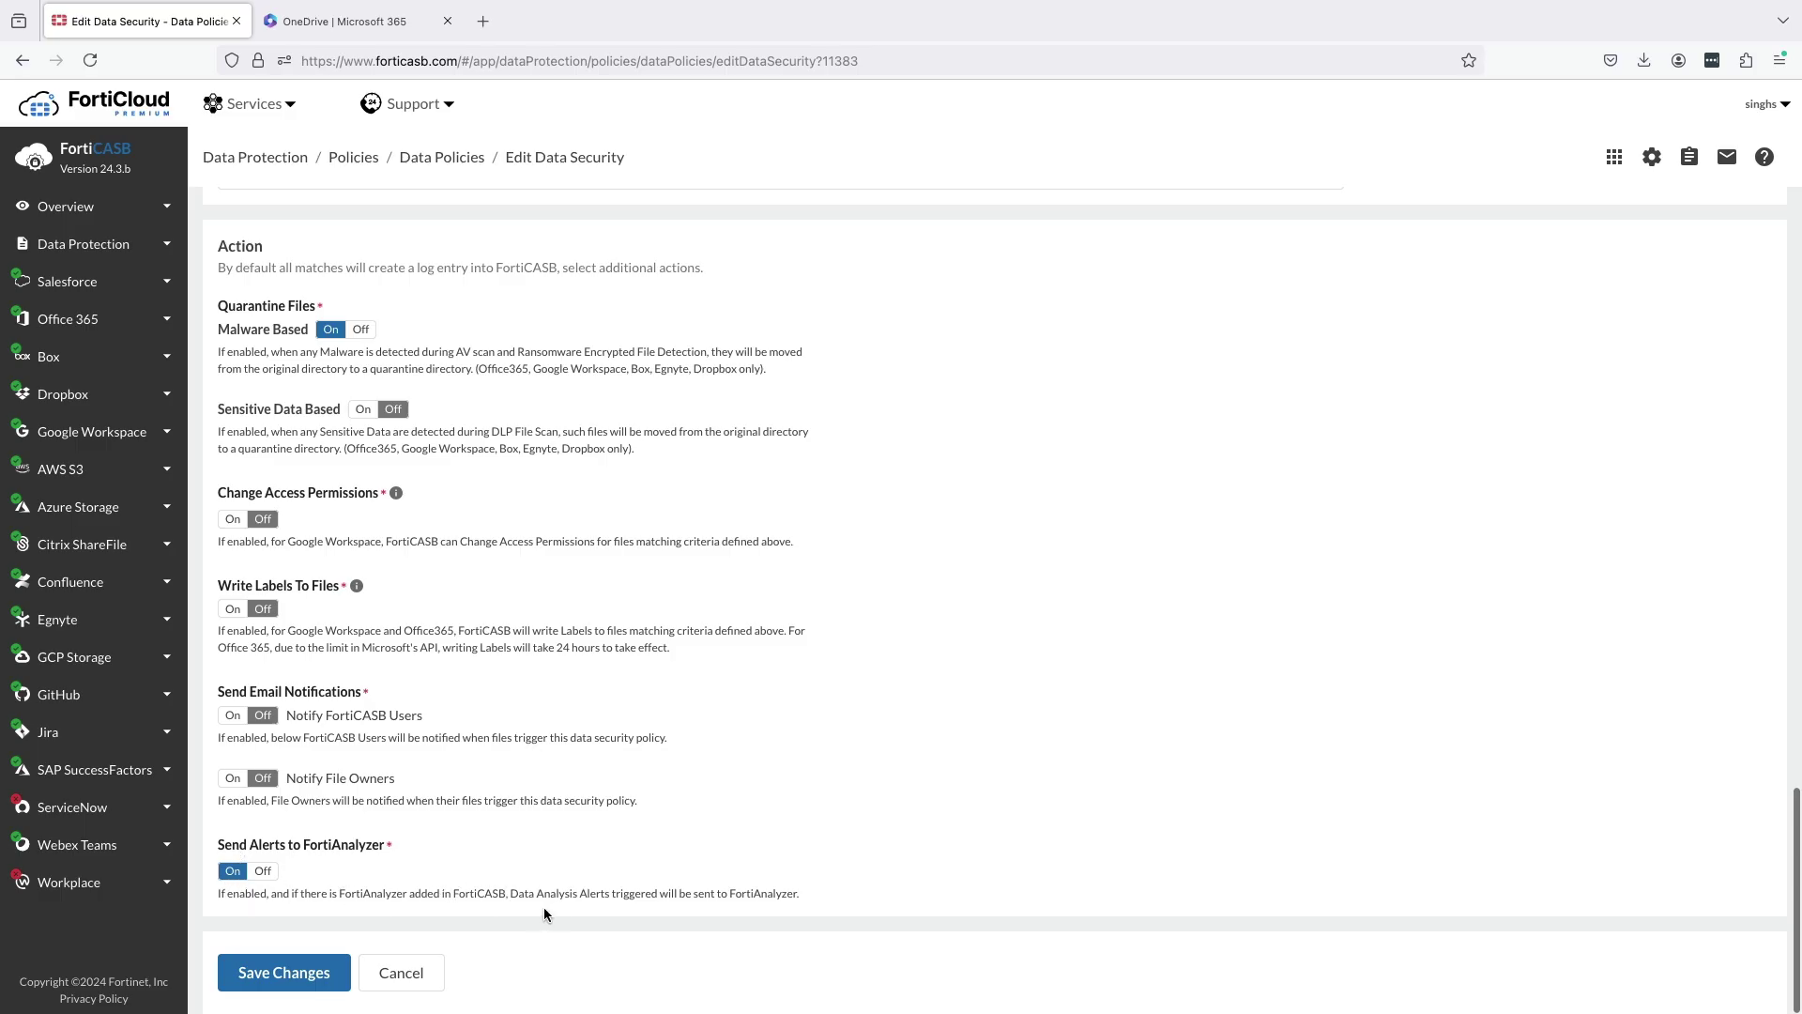
Save the policy changes and move to the OneDrive FortiCASB_Demo folder.
click(309, 964)
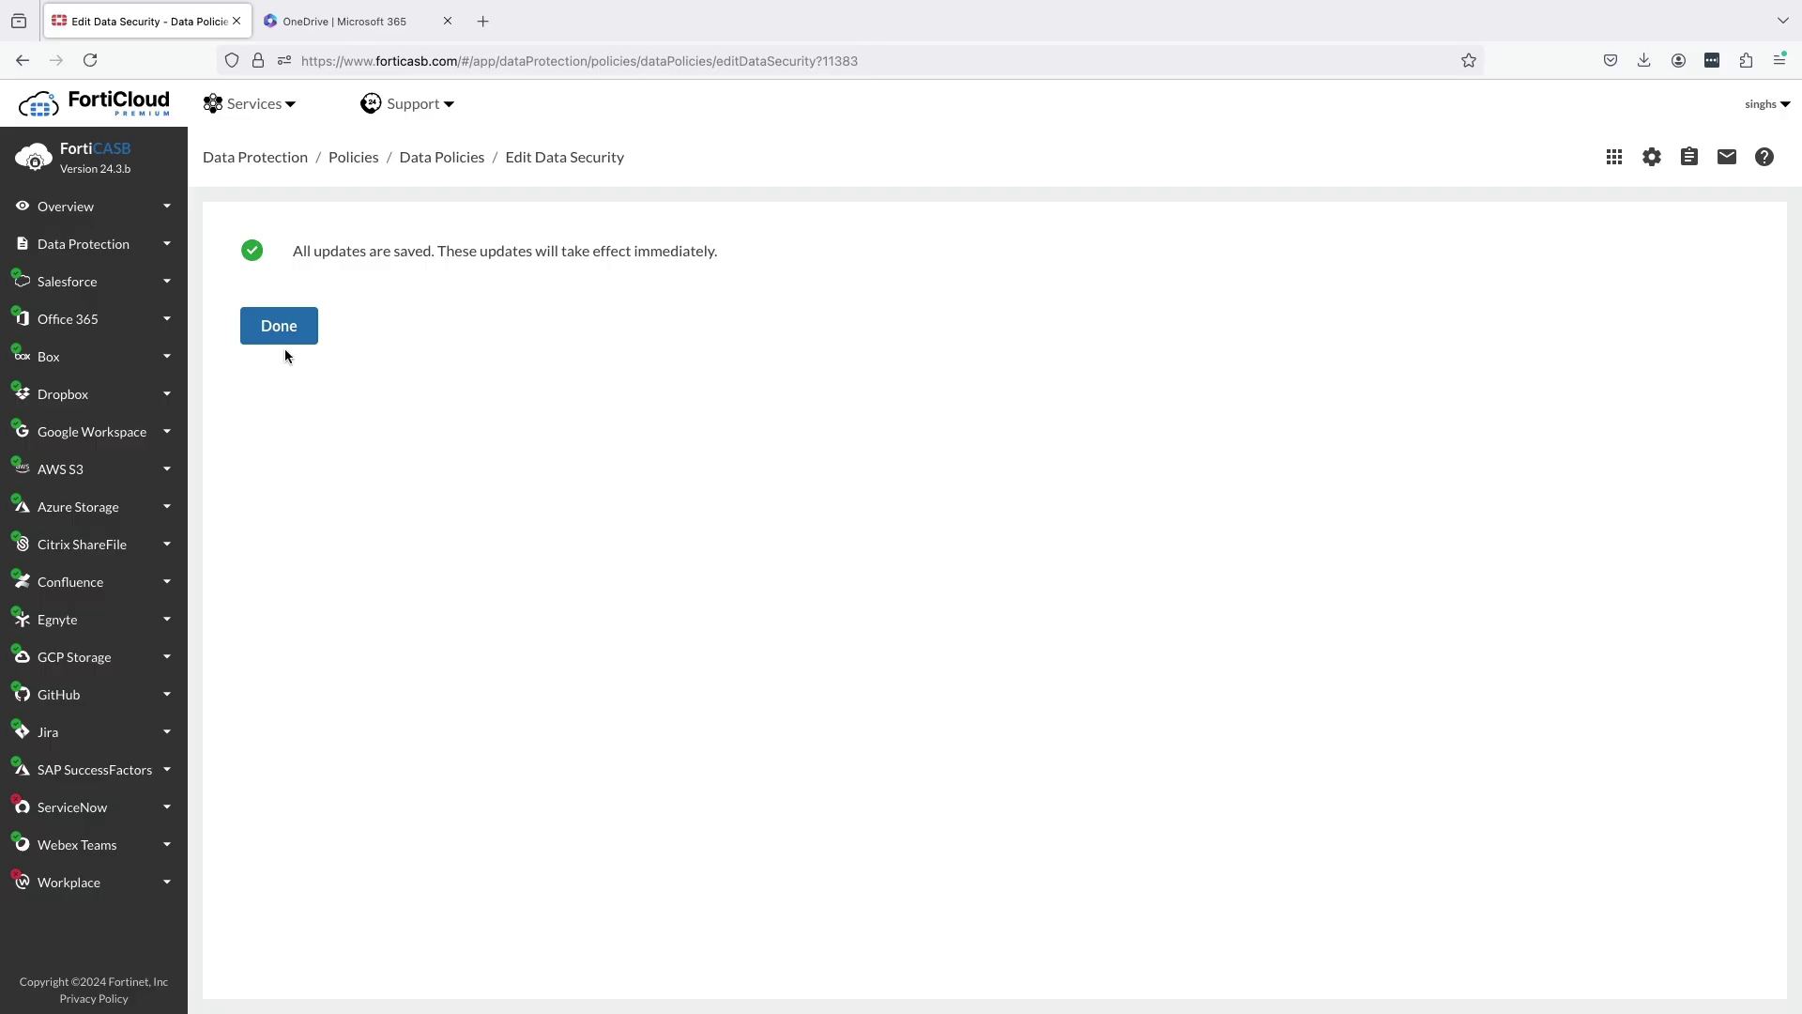
click(278, 331)
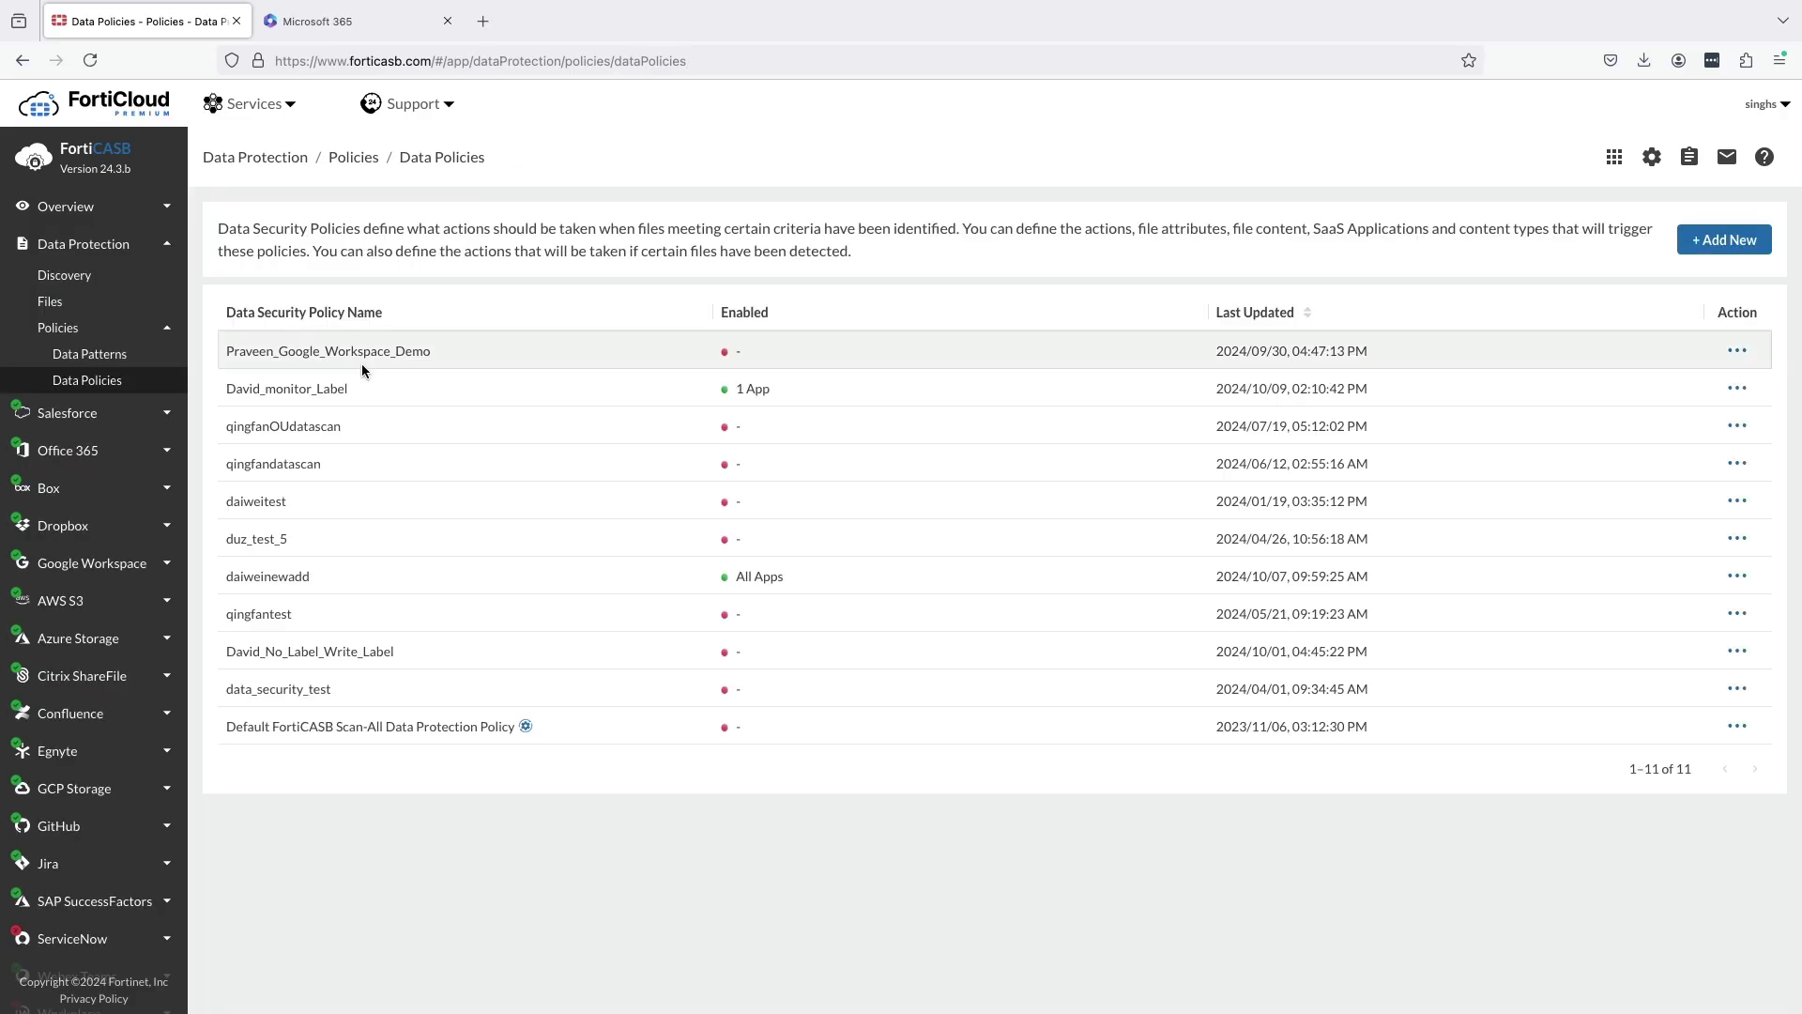
click(362, 26)
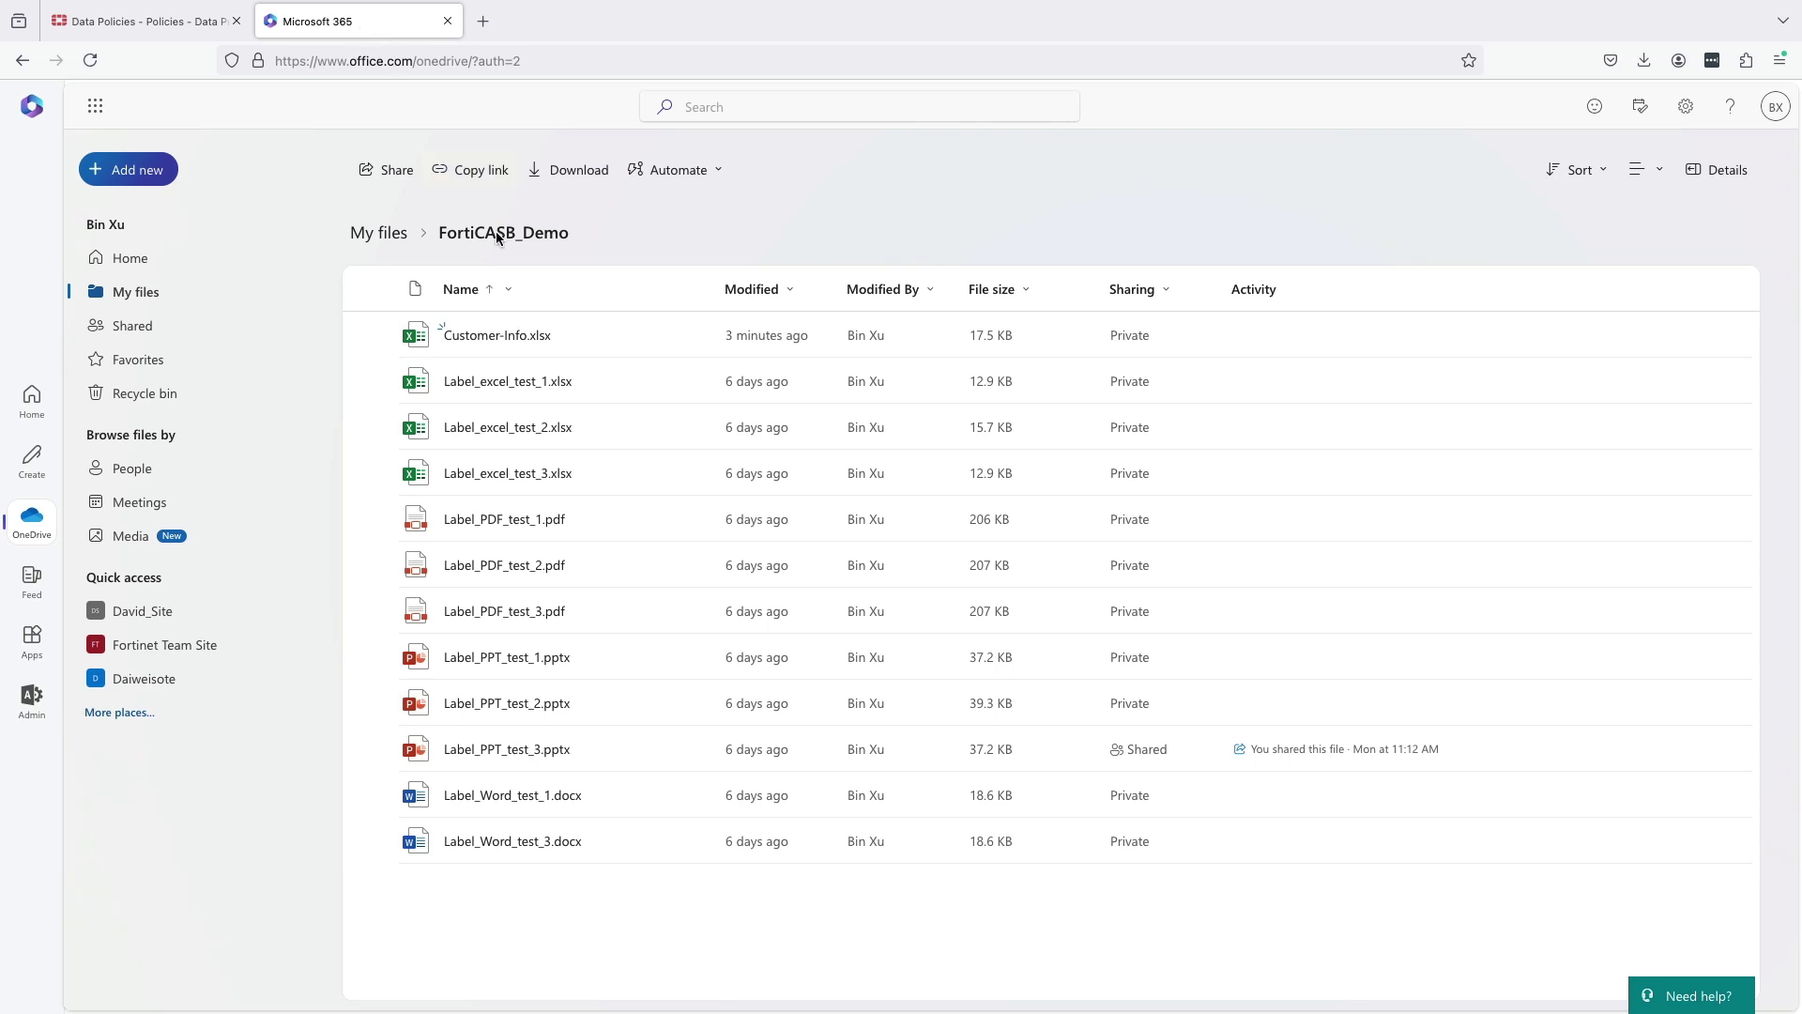
Select Customer-Info.xlsx and review its details pane.
click(577, 337)
click(1737, 170)
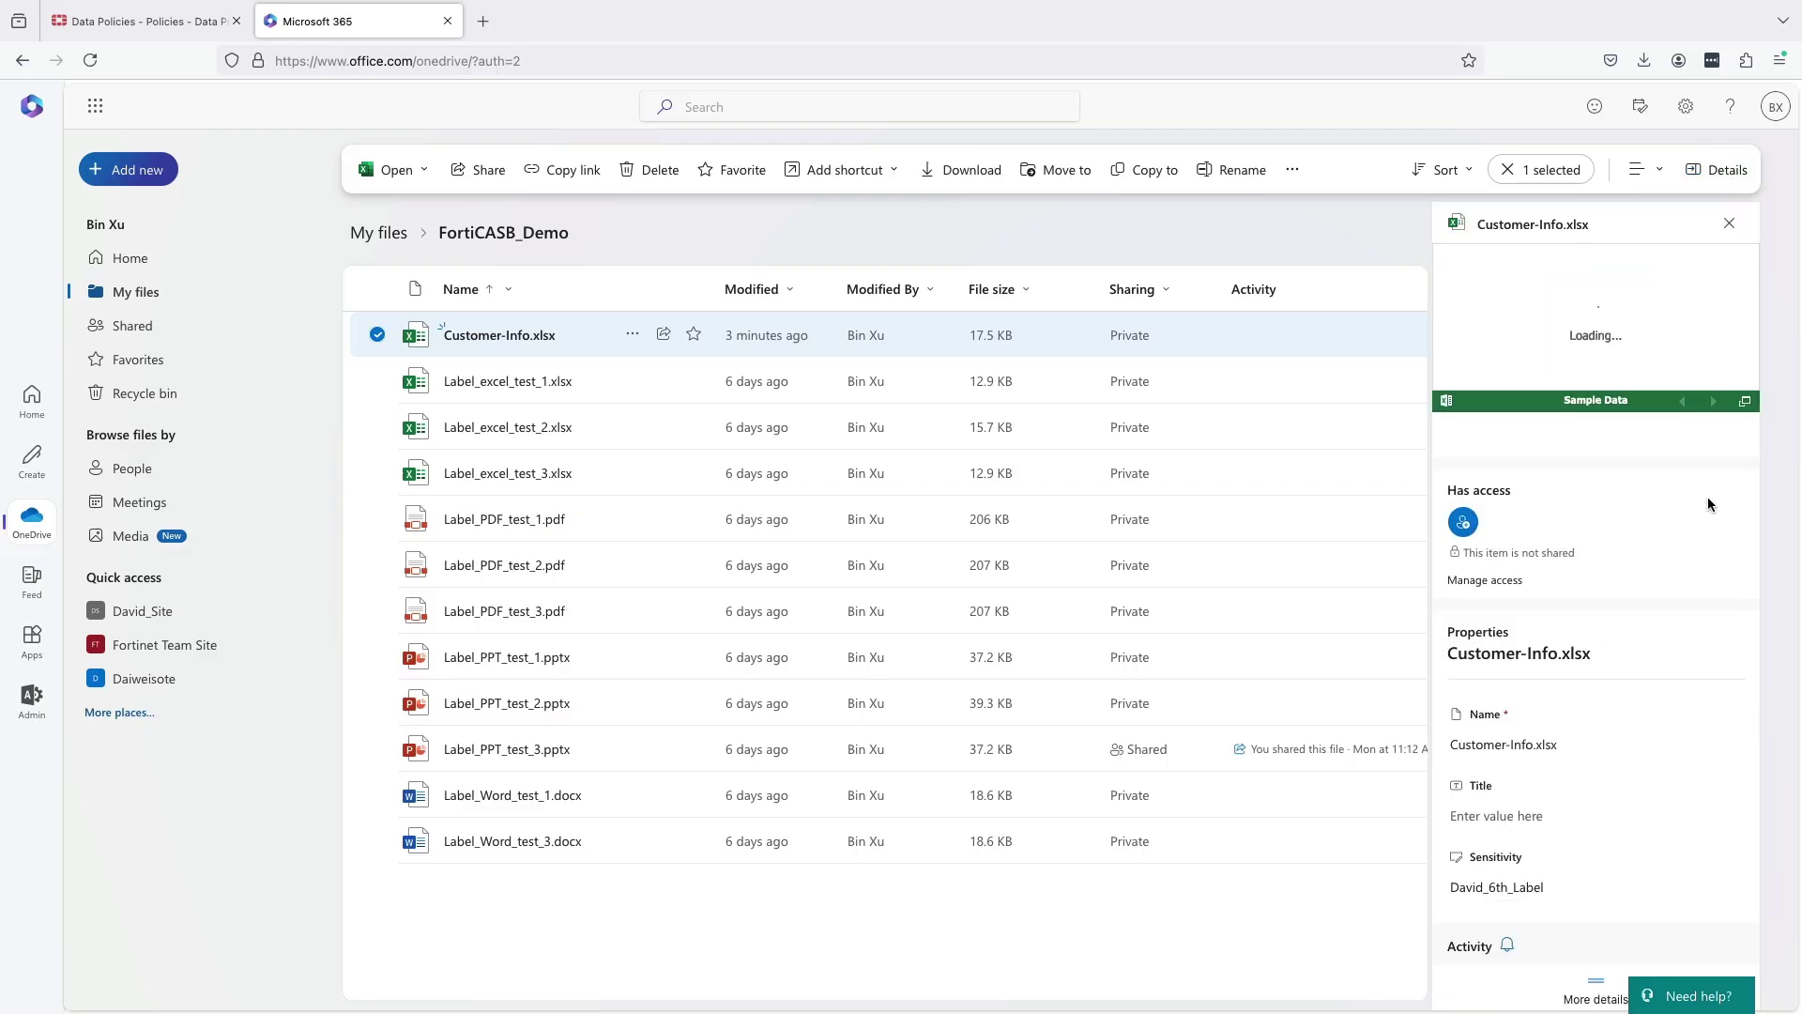
scroll(1709, 504, down, 3)
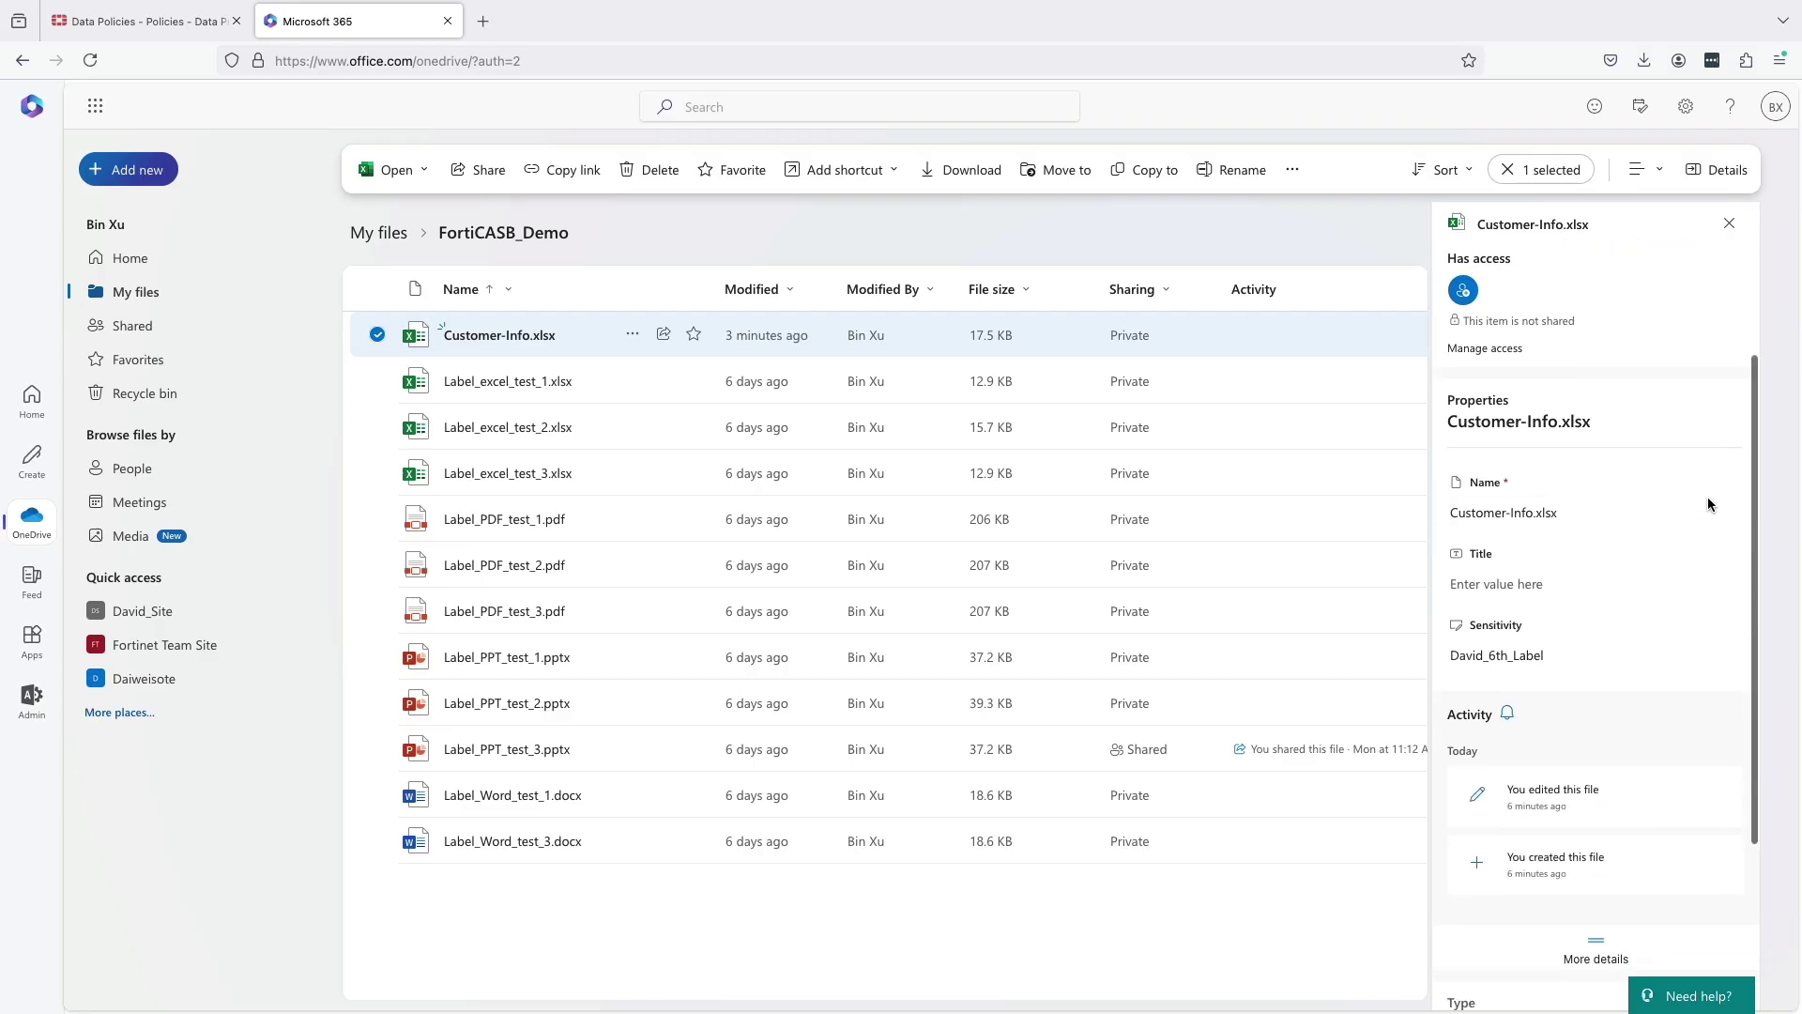
scroll(1709, 498, down, 1)
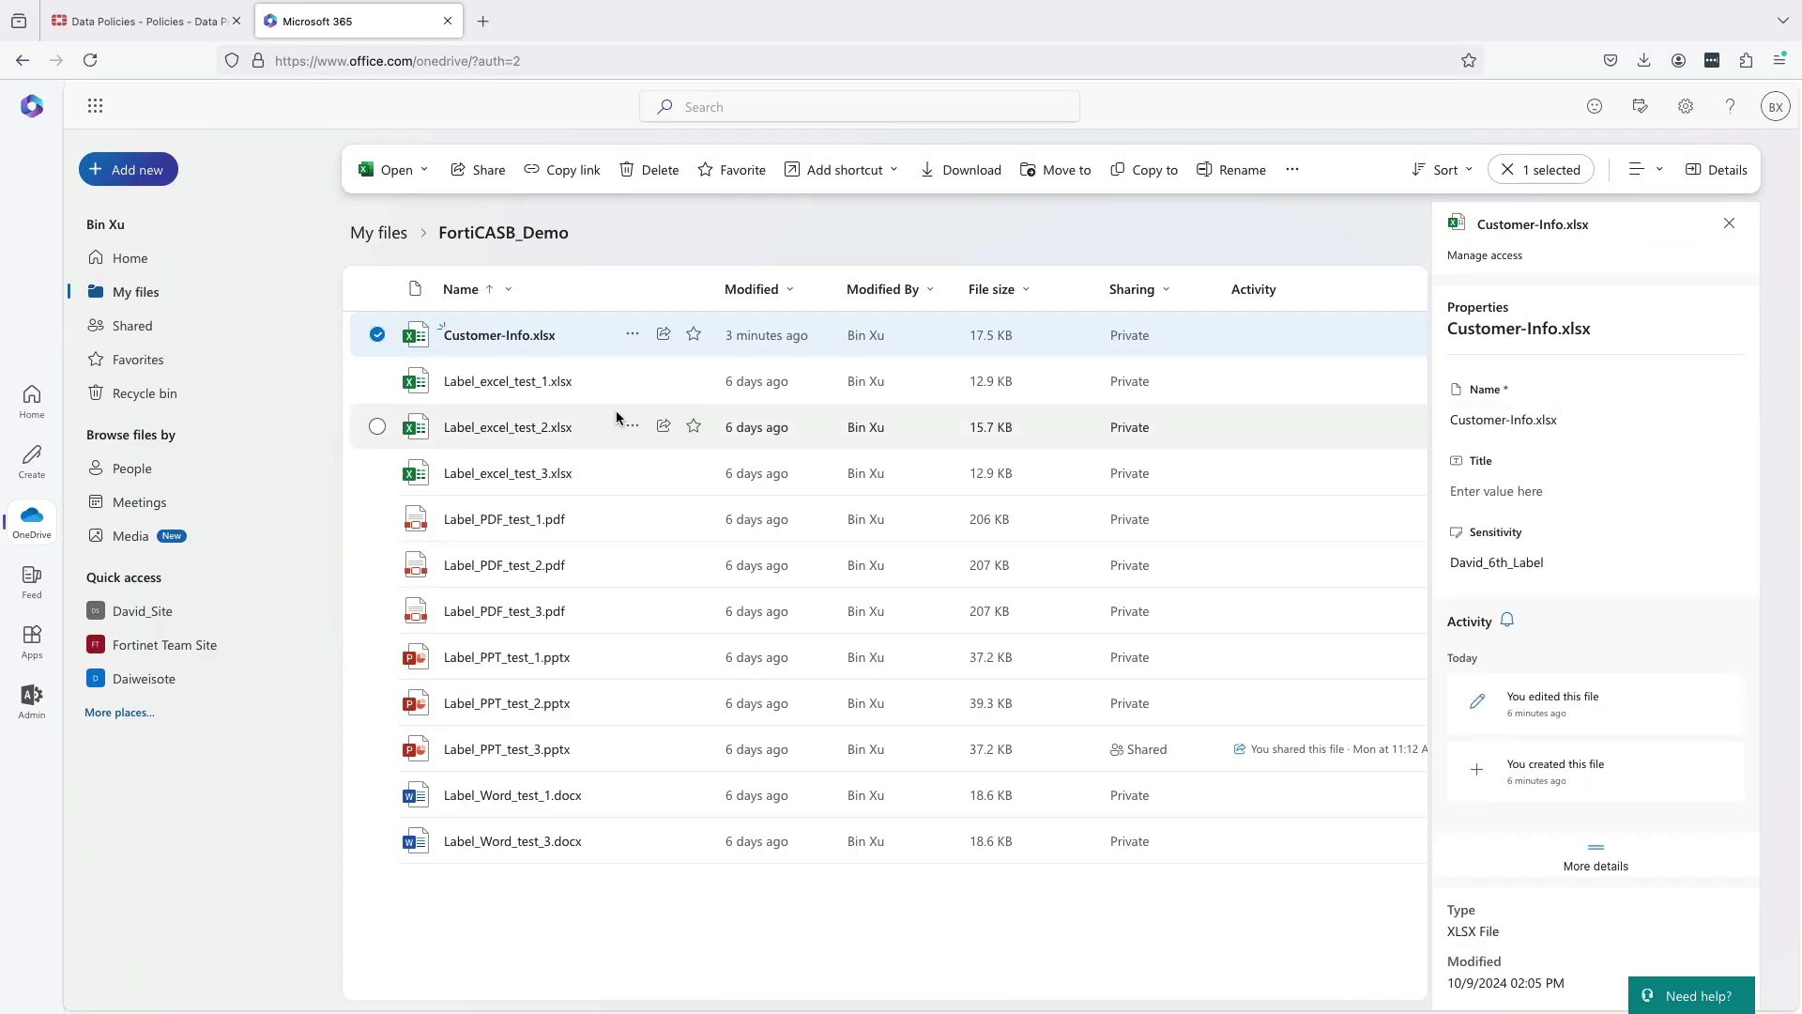
Send an external guest's e-mail address a view invitation for Customer-Info.xlsx, then close the confirmation.
click(665, 336)
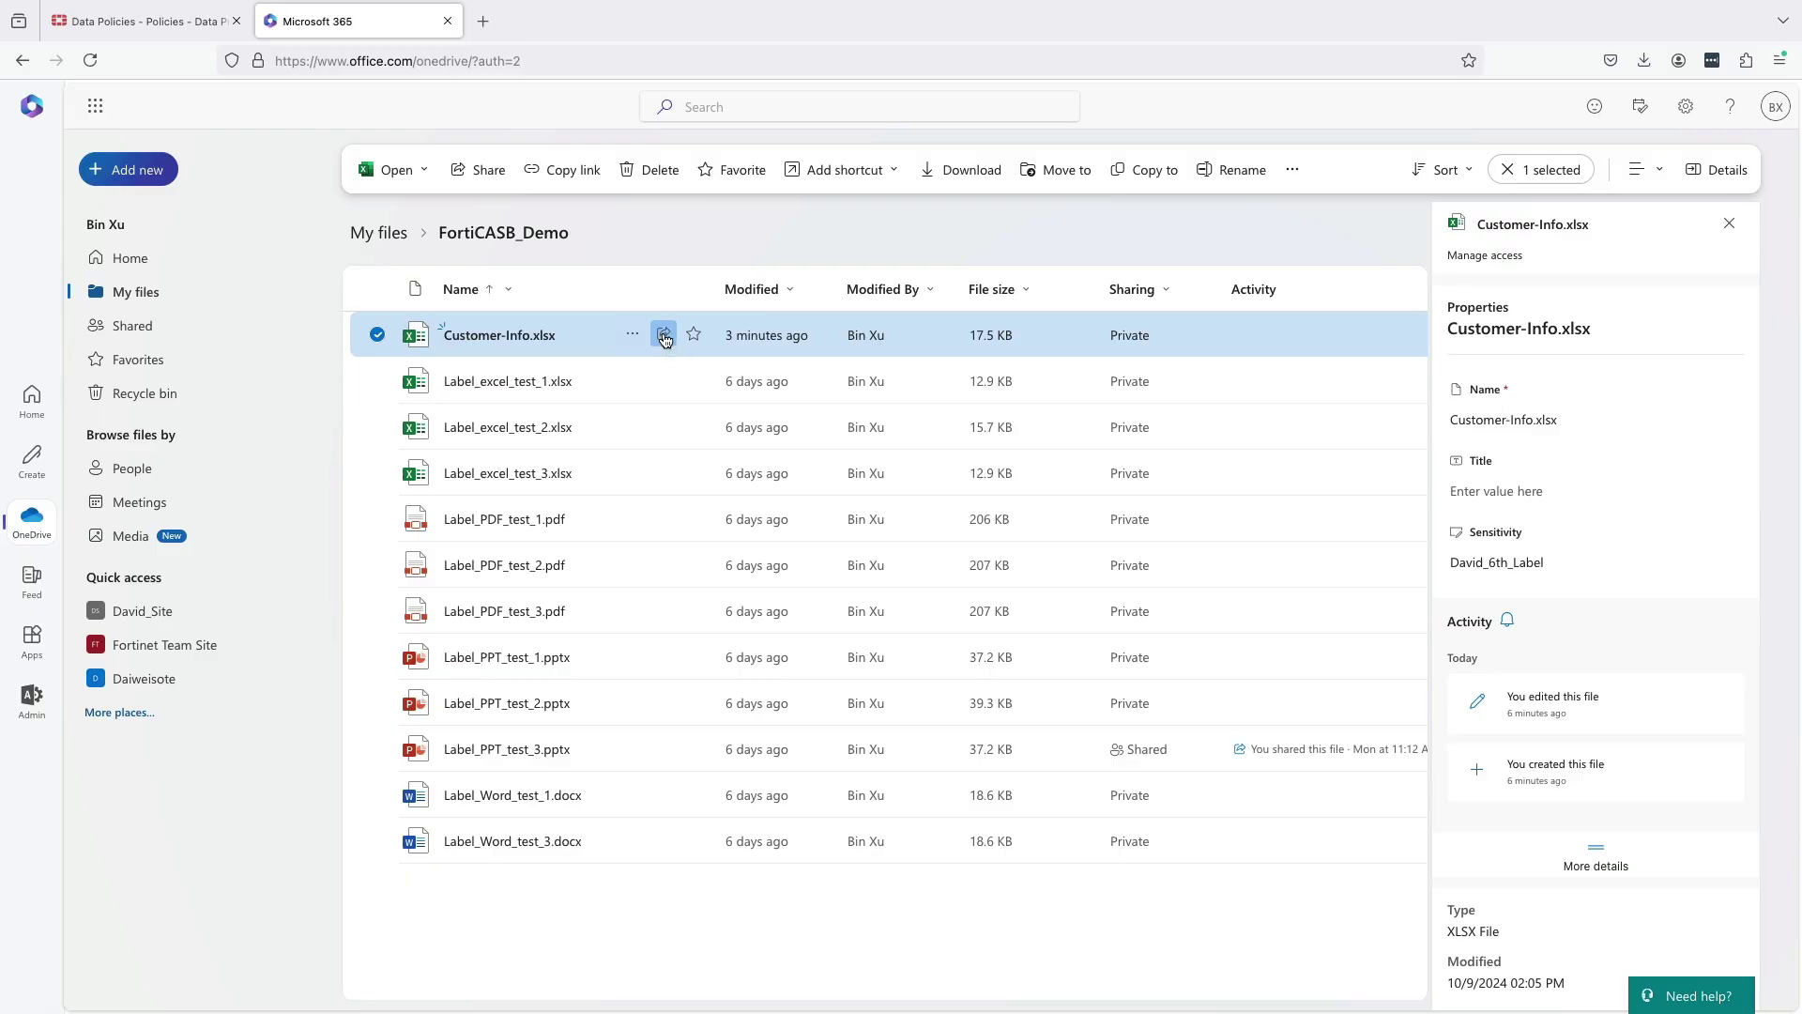
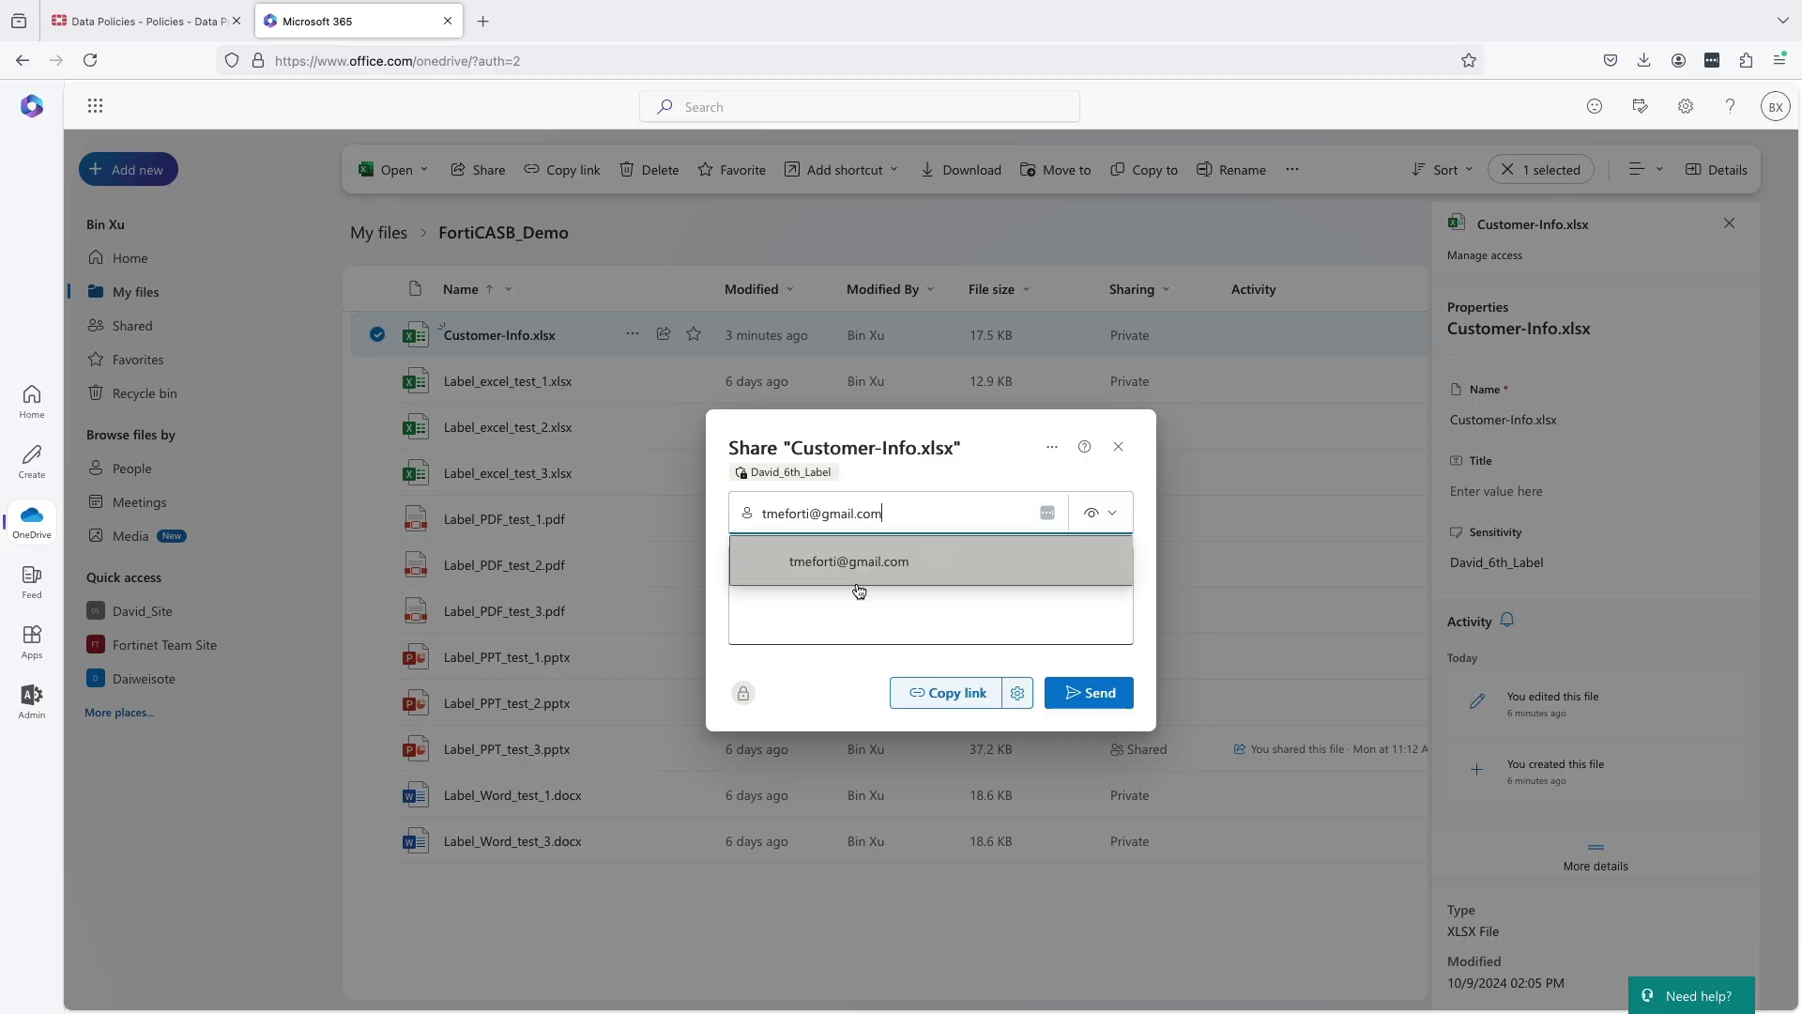
click(857, 588)
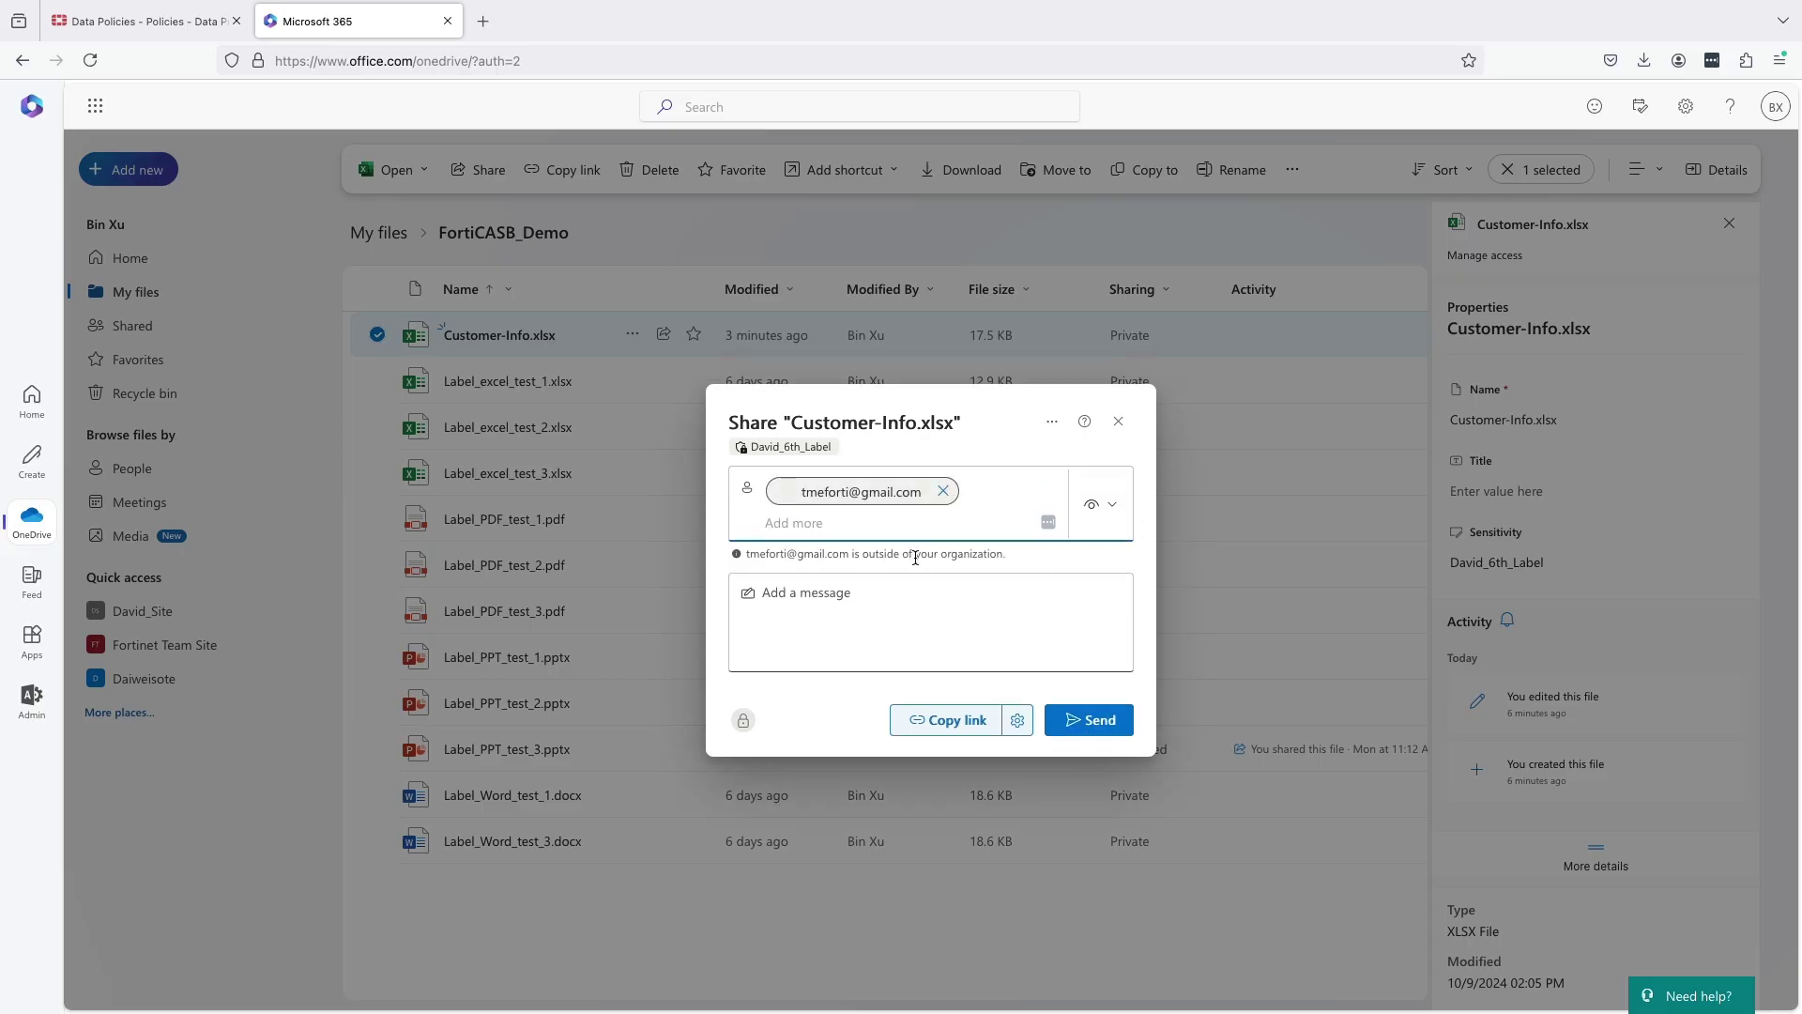
click(1078, 721)
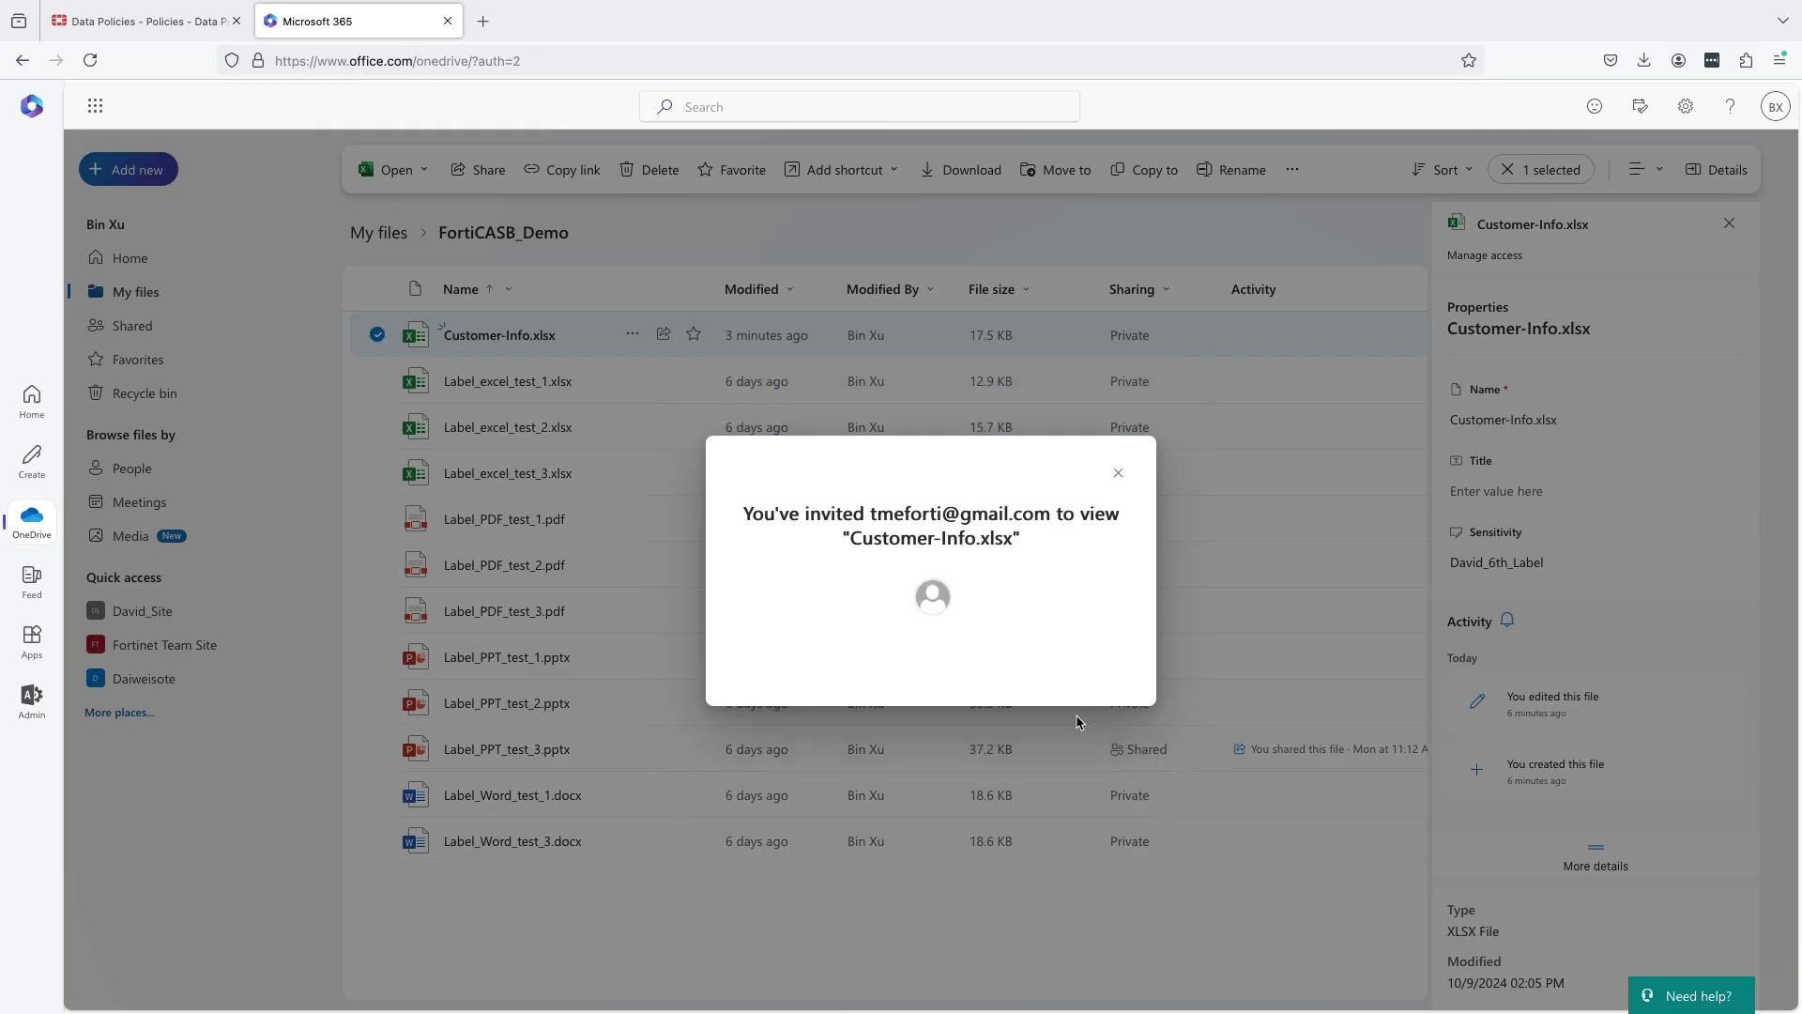
click(1119, 473)
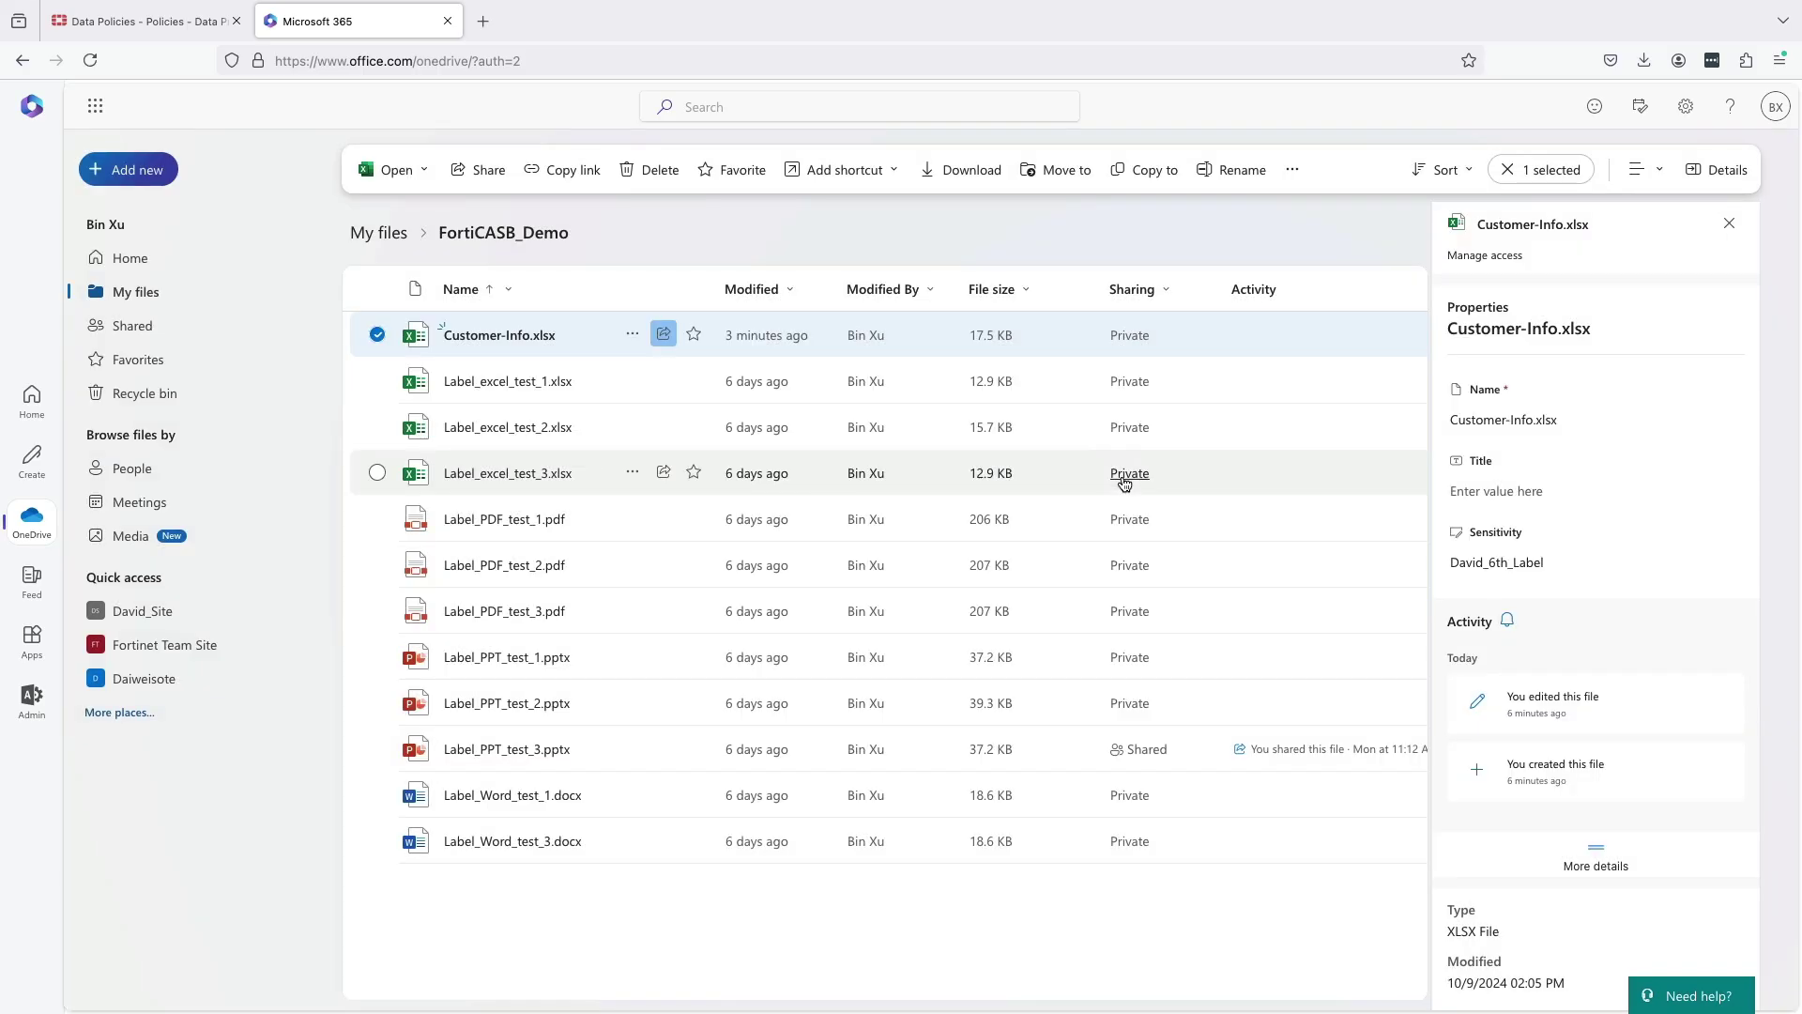
Upload SSN-data.pdf from Downloads to FortiCASB_Demo, then return to FortiCASB's Data Policies list.
click(163, 180)
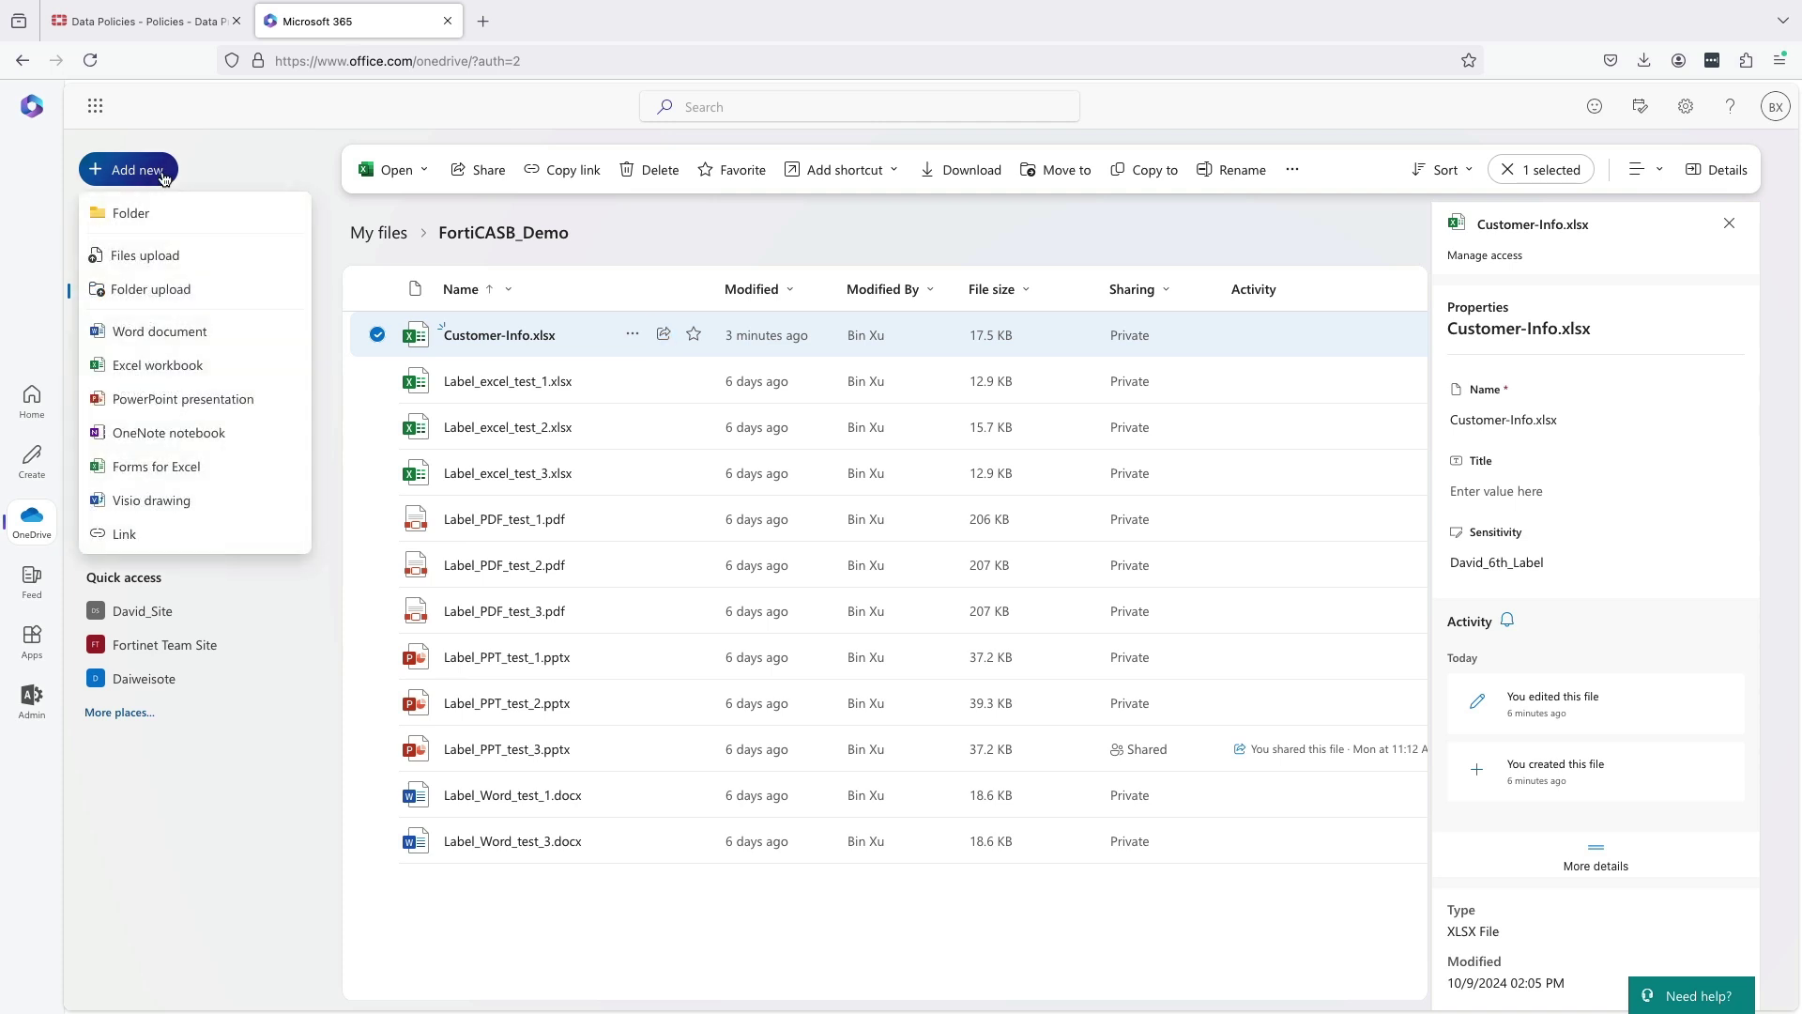
click(155, 254)
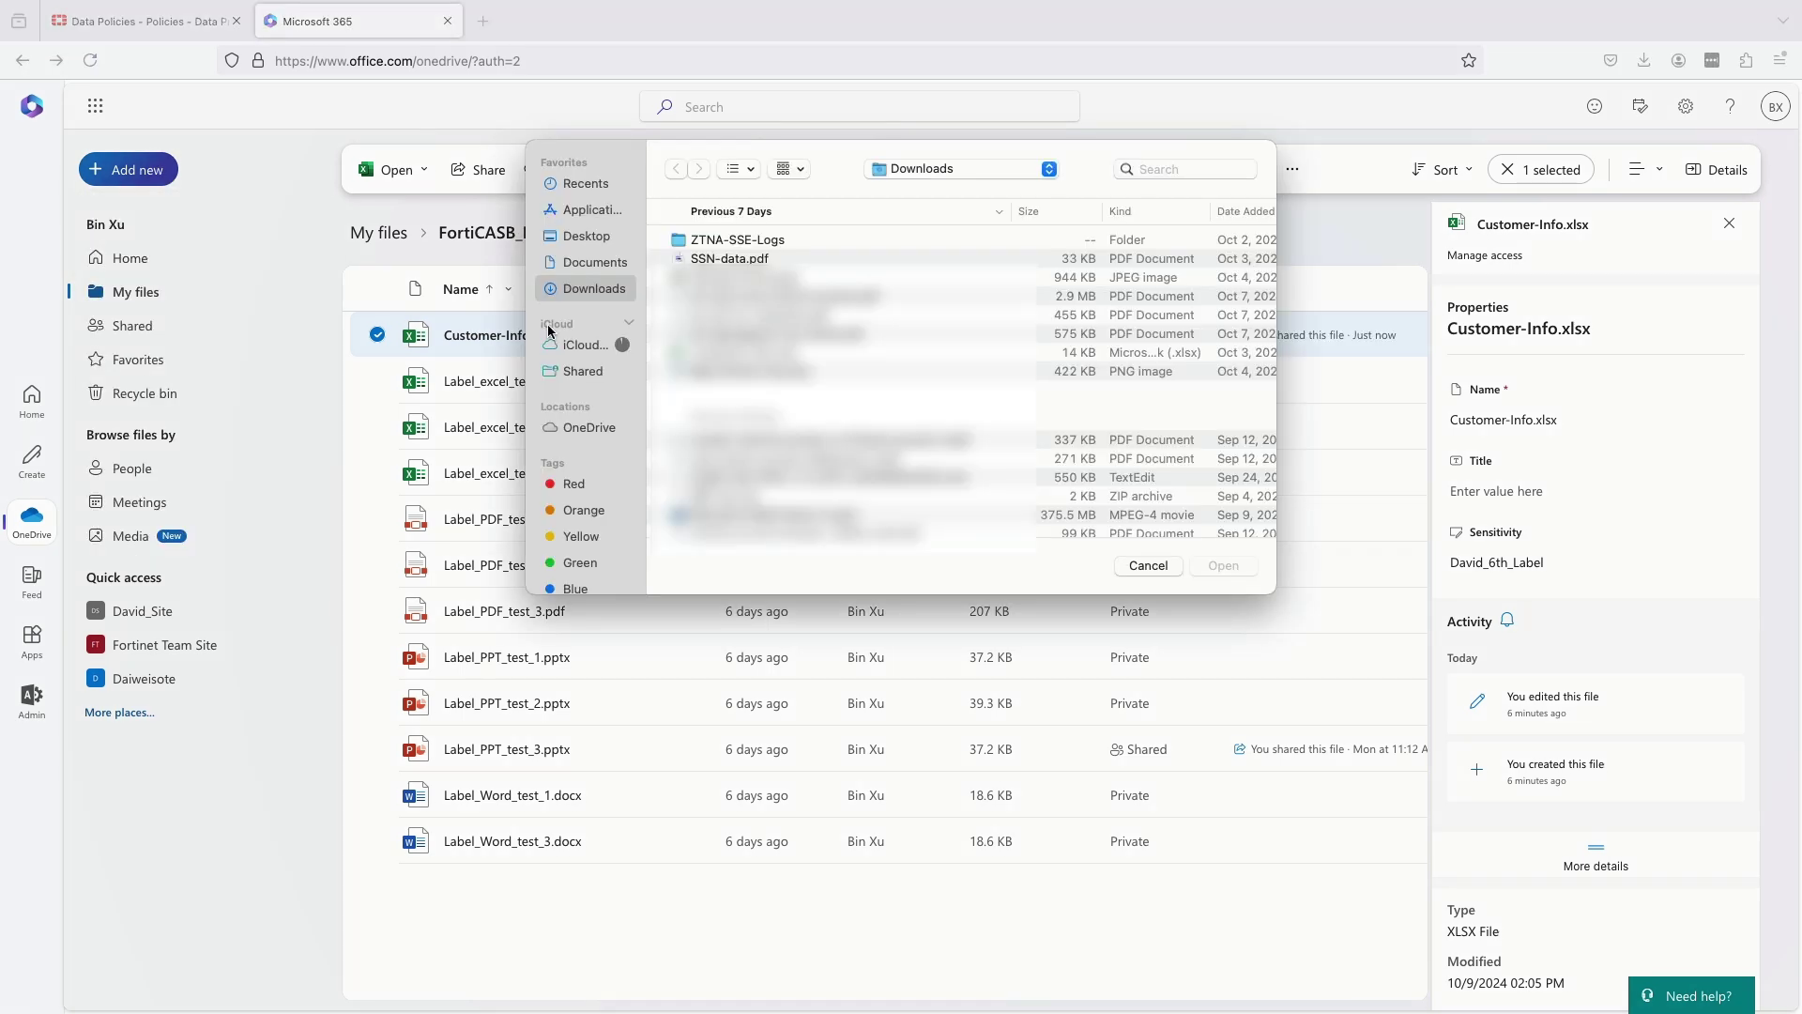
click(693, 259)
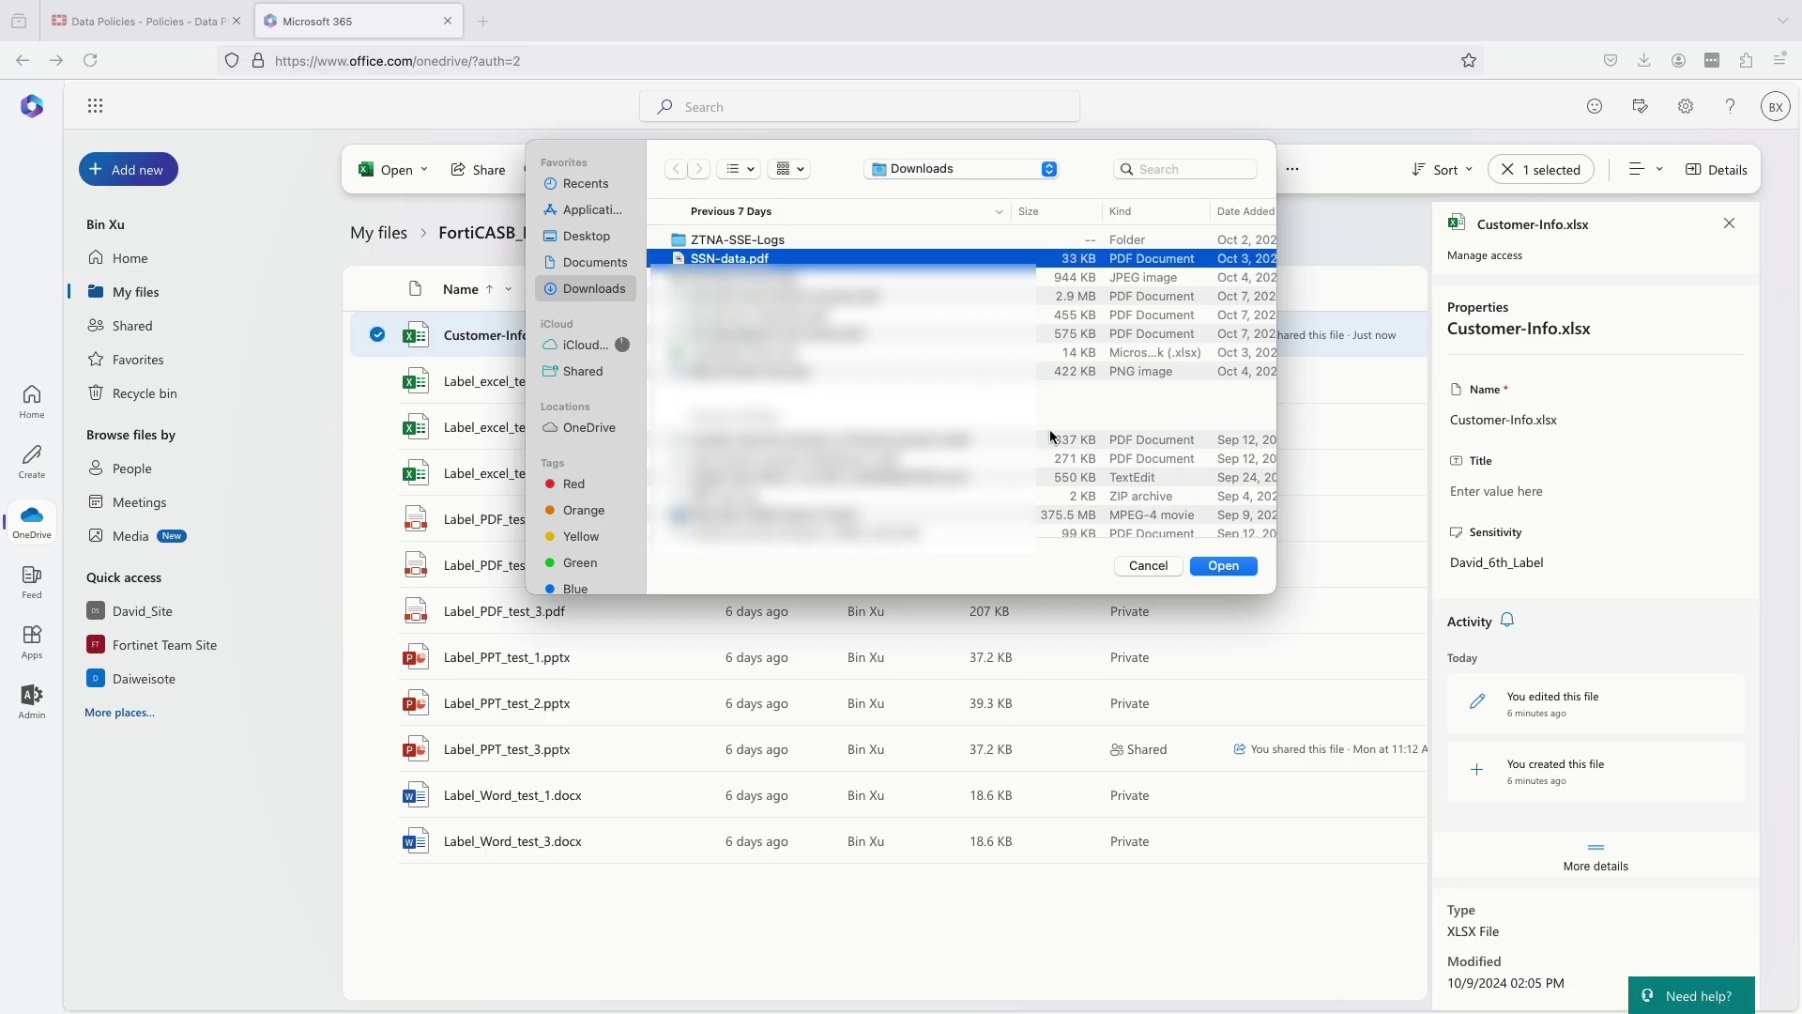
click(1223, 566)
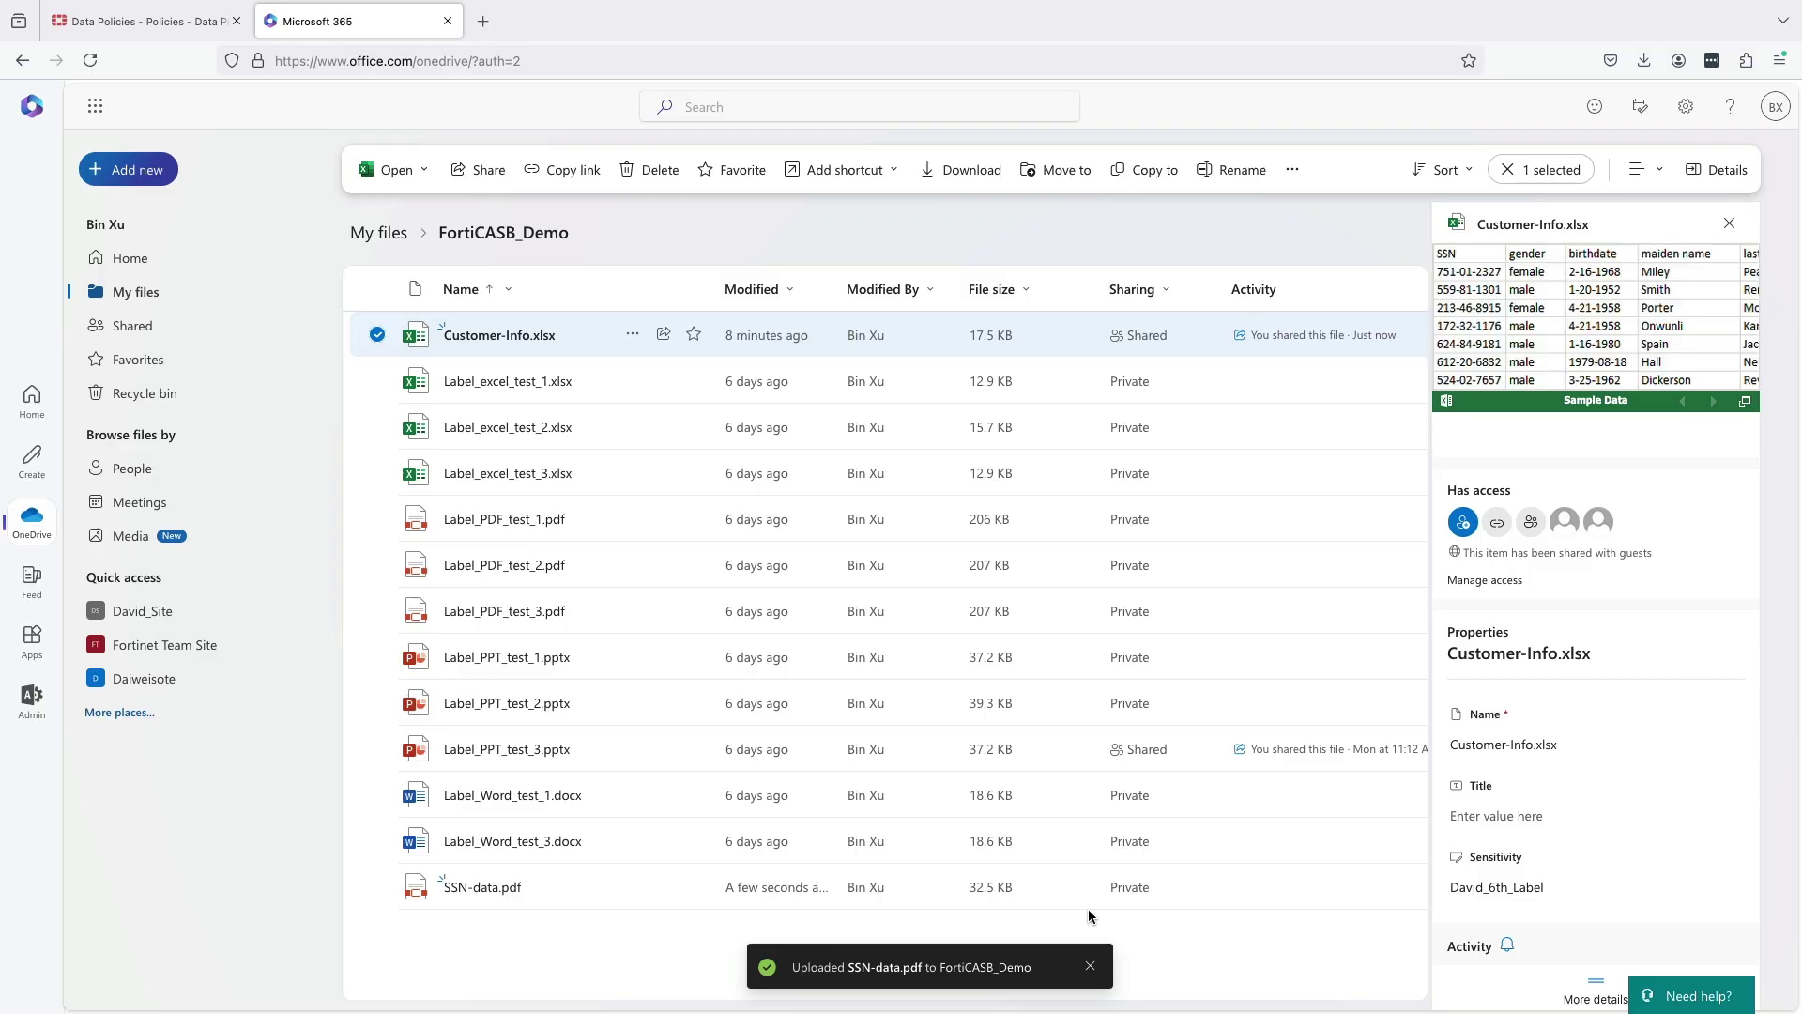
key(ctrl+shift+Tab)
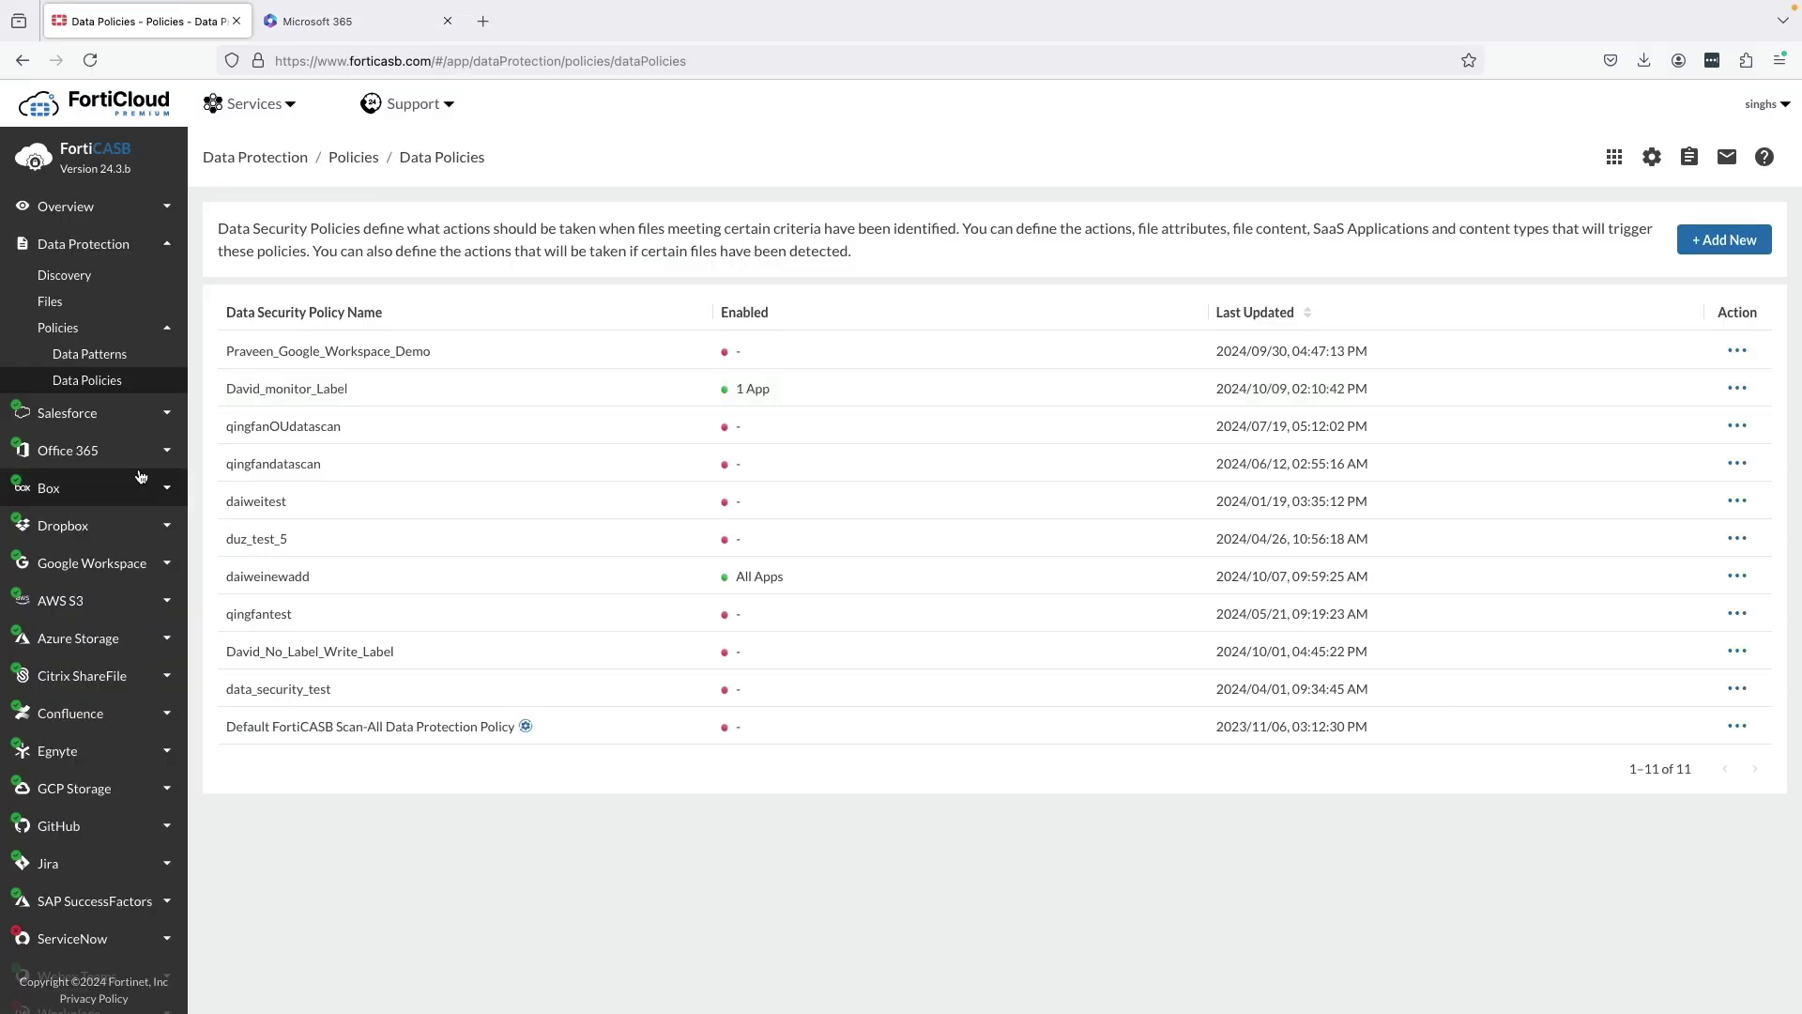
Open the Office 365 activity log.
click(150, 457)
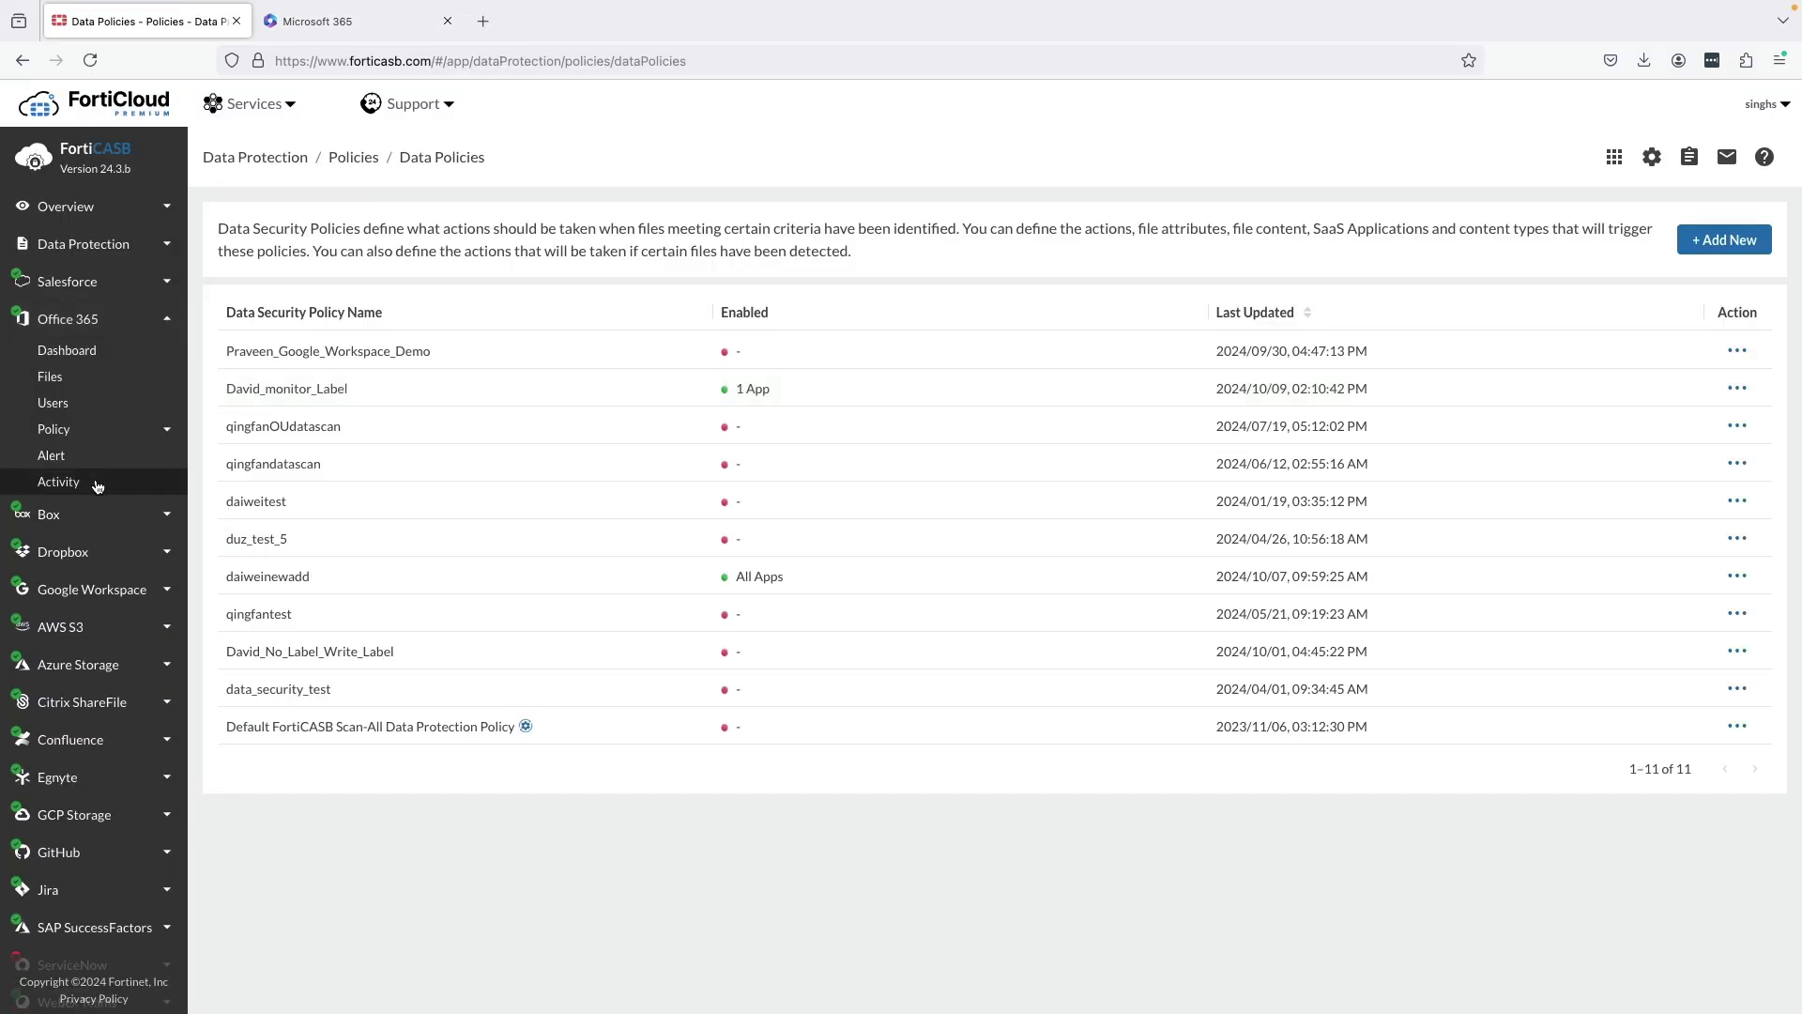
click(136, 483)
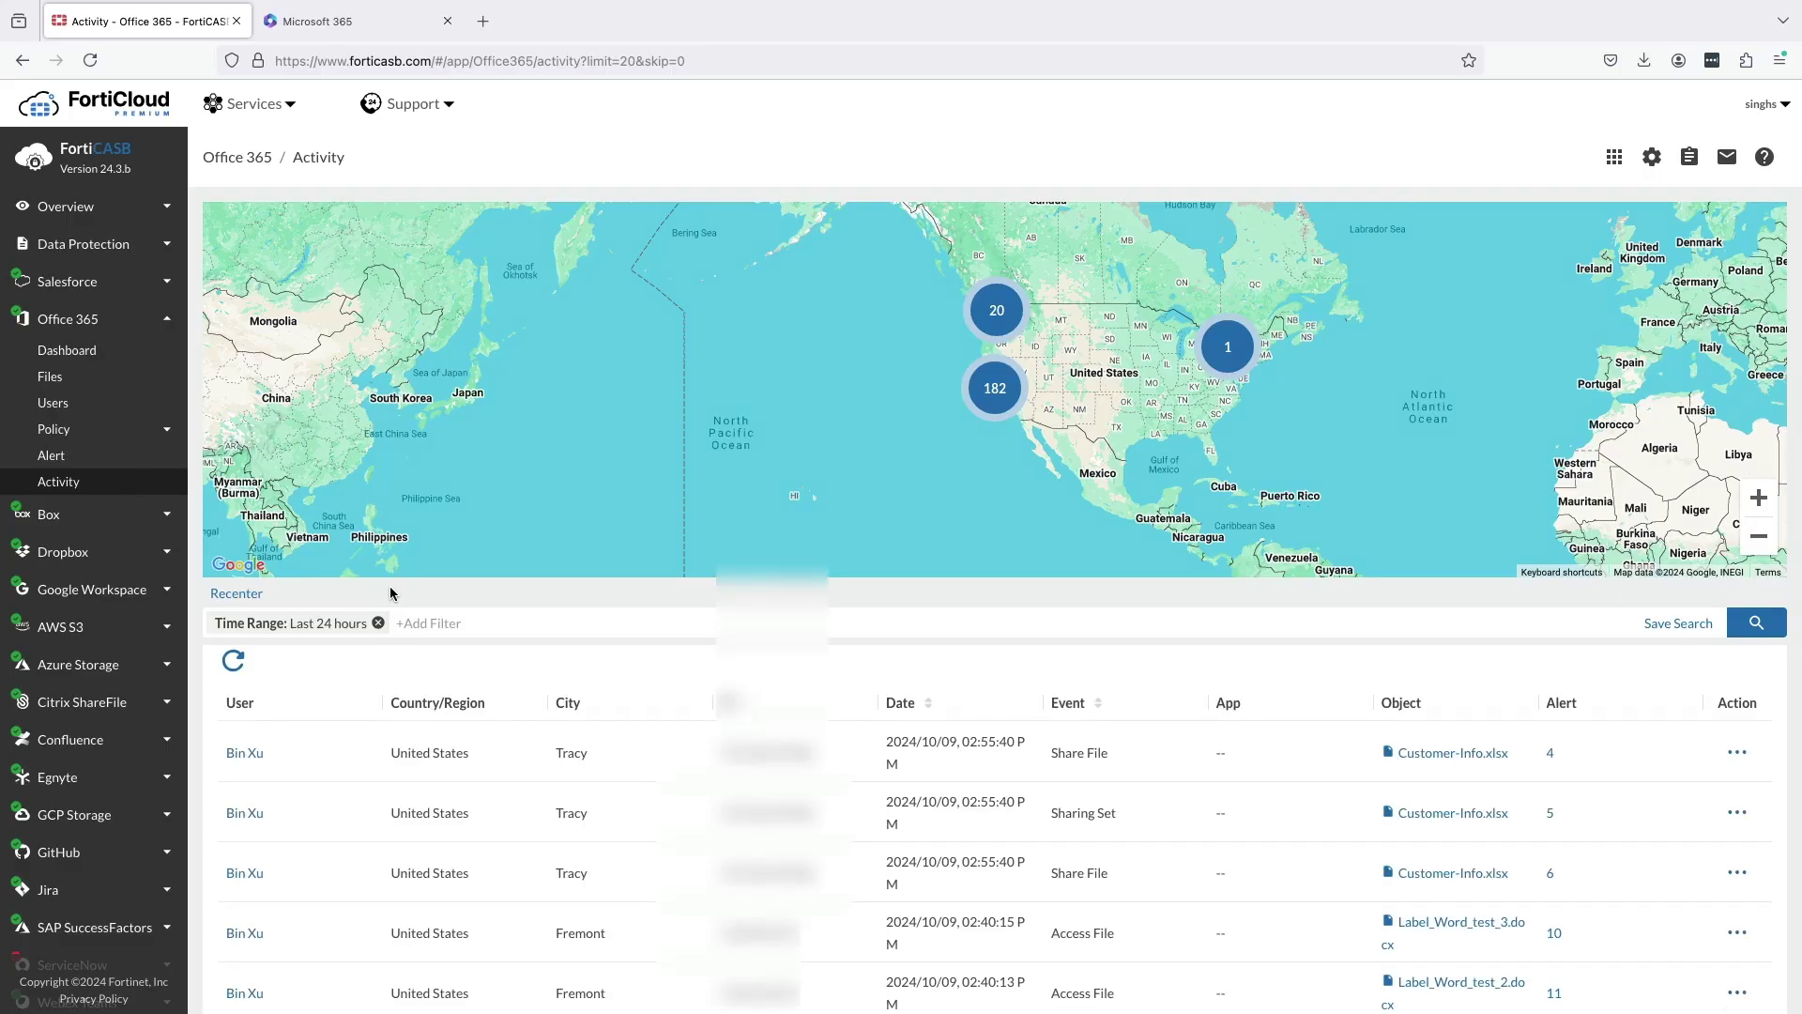
scroll(573, 754, down, 2)
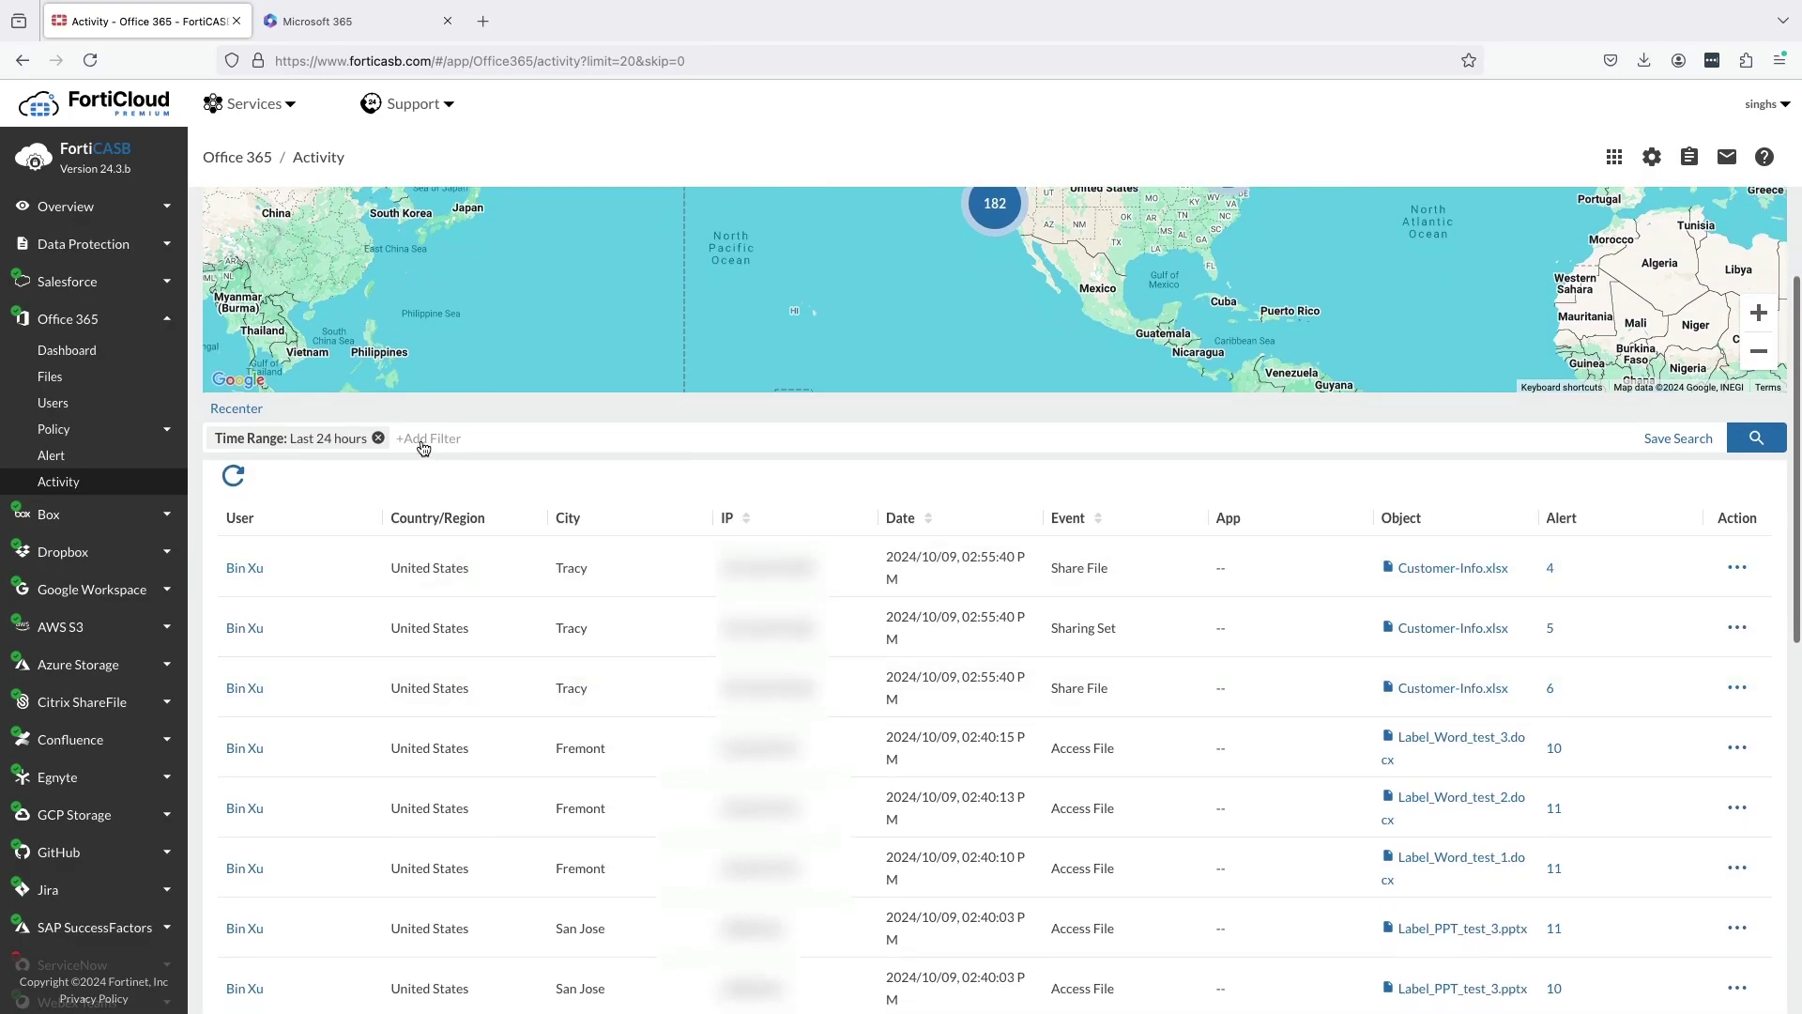
Filter the last-24-hour activity to Upload File and Share File events and review the results.
click(421, 445)
click(467, 612)
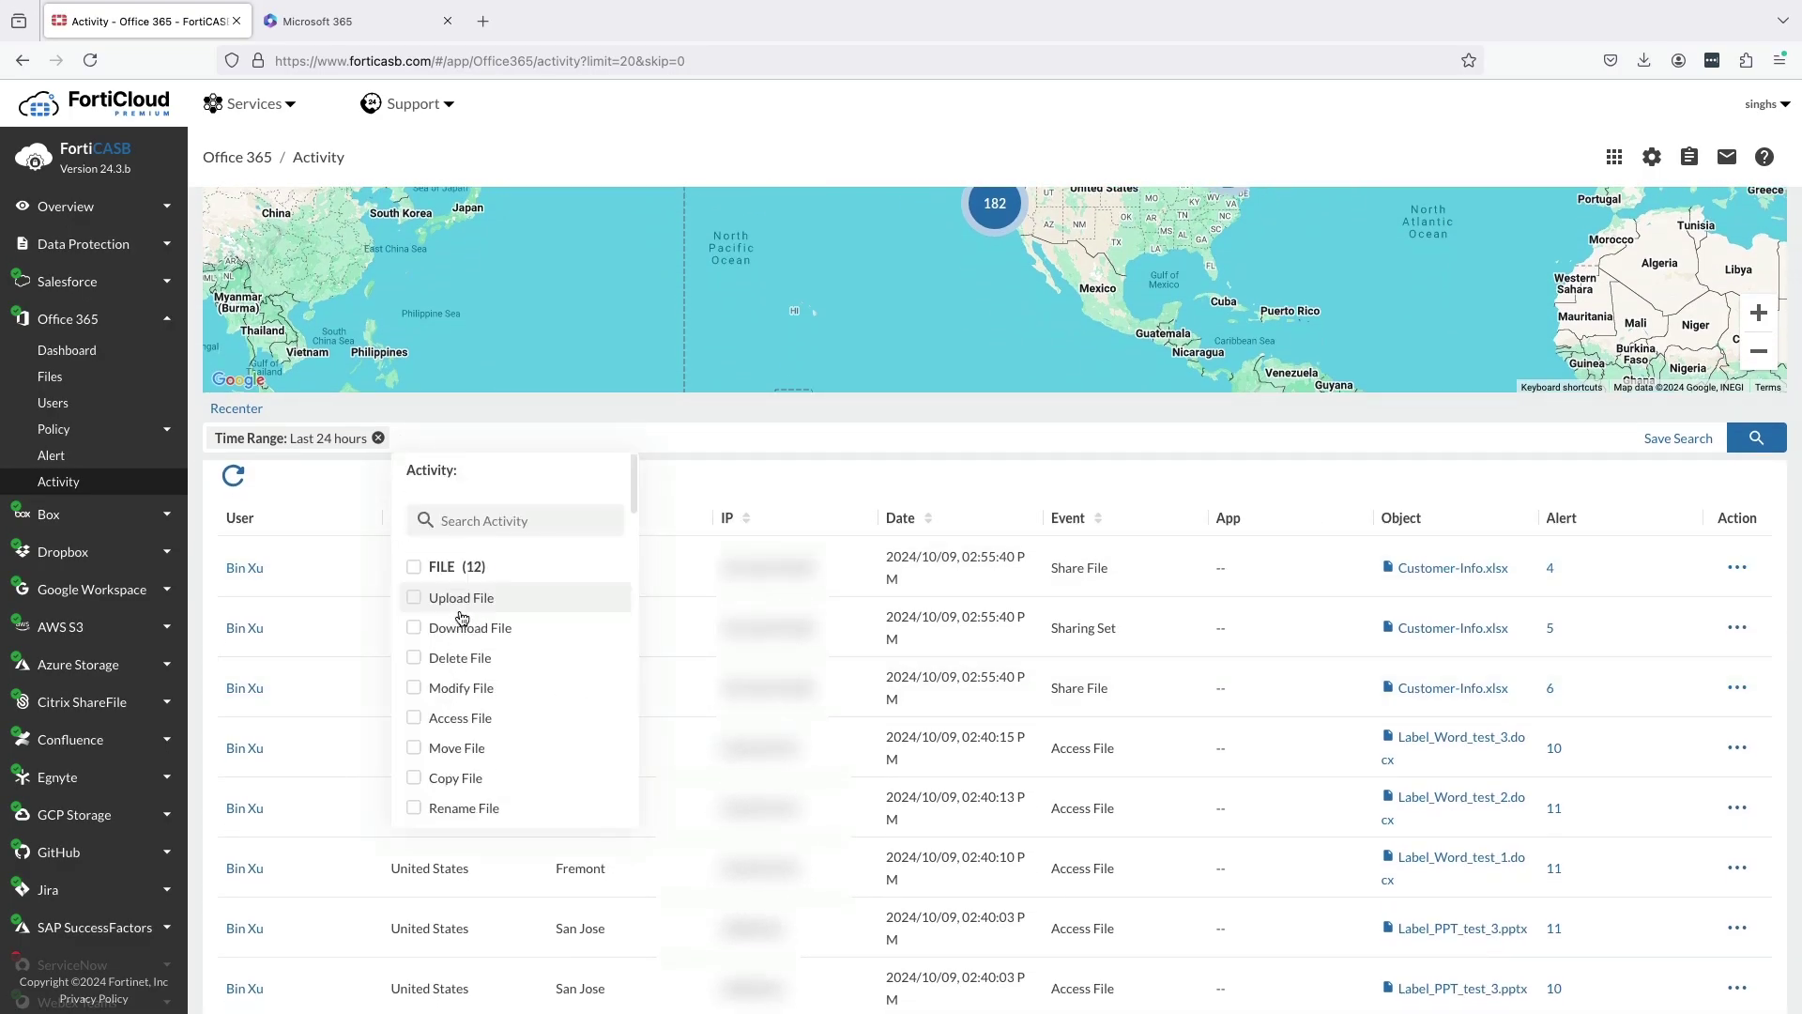
click(478, 601)
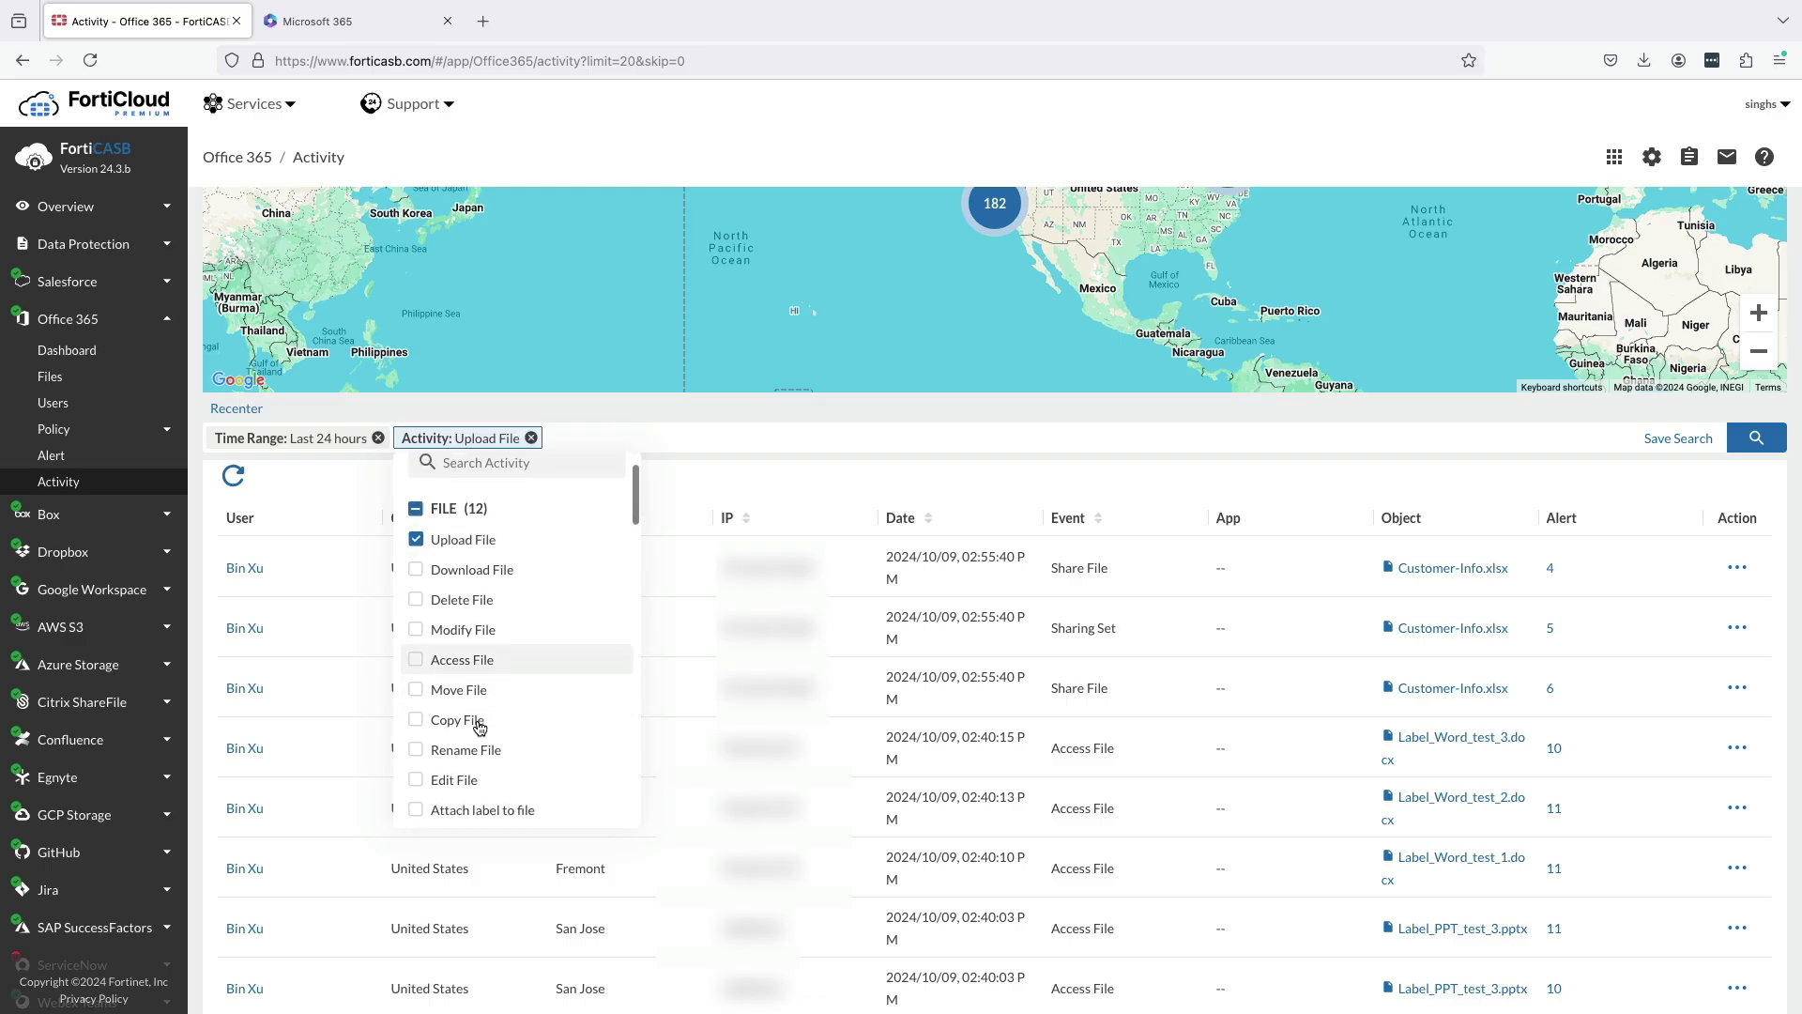
scroll(480, 723, down, 3)
scroll(479, 724, down, 5)
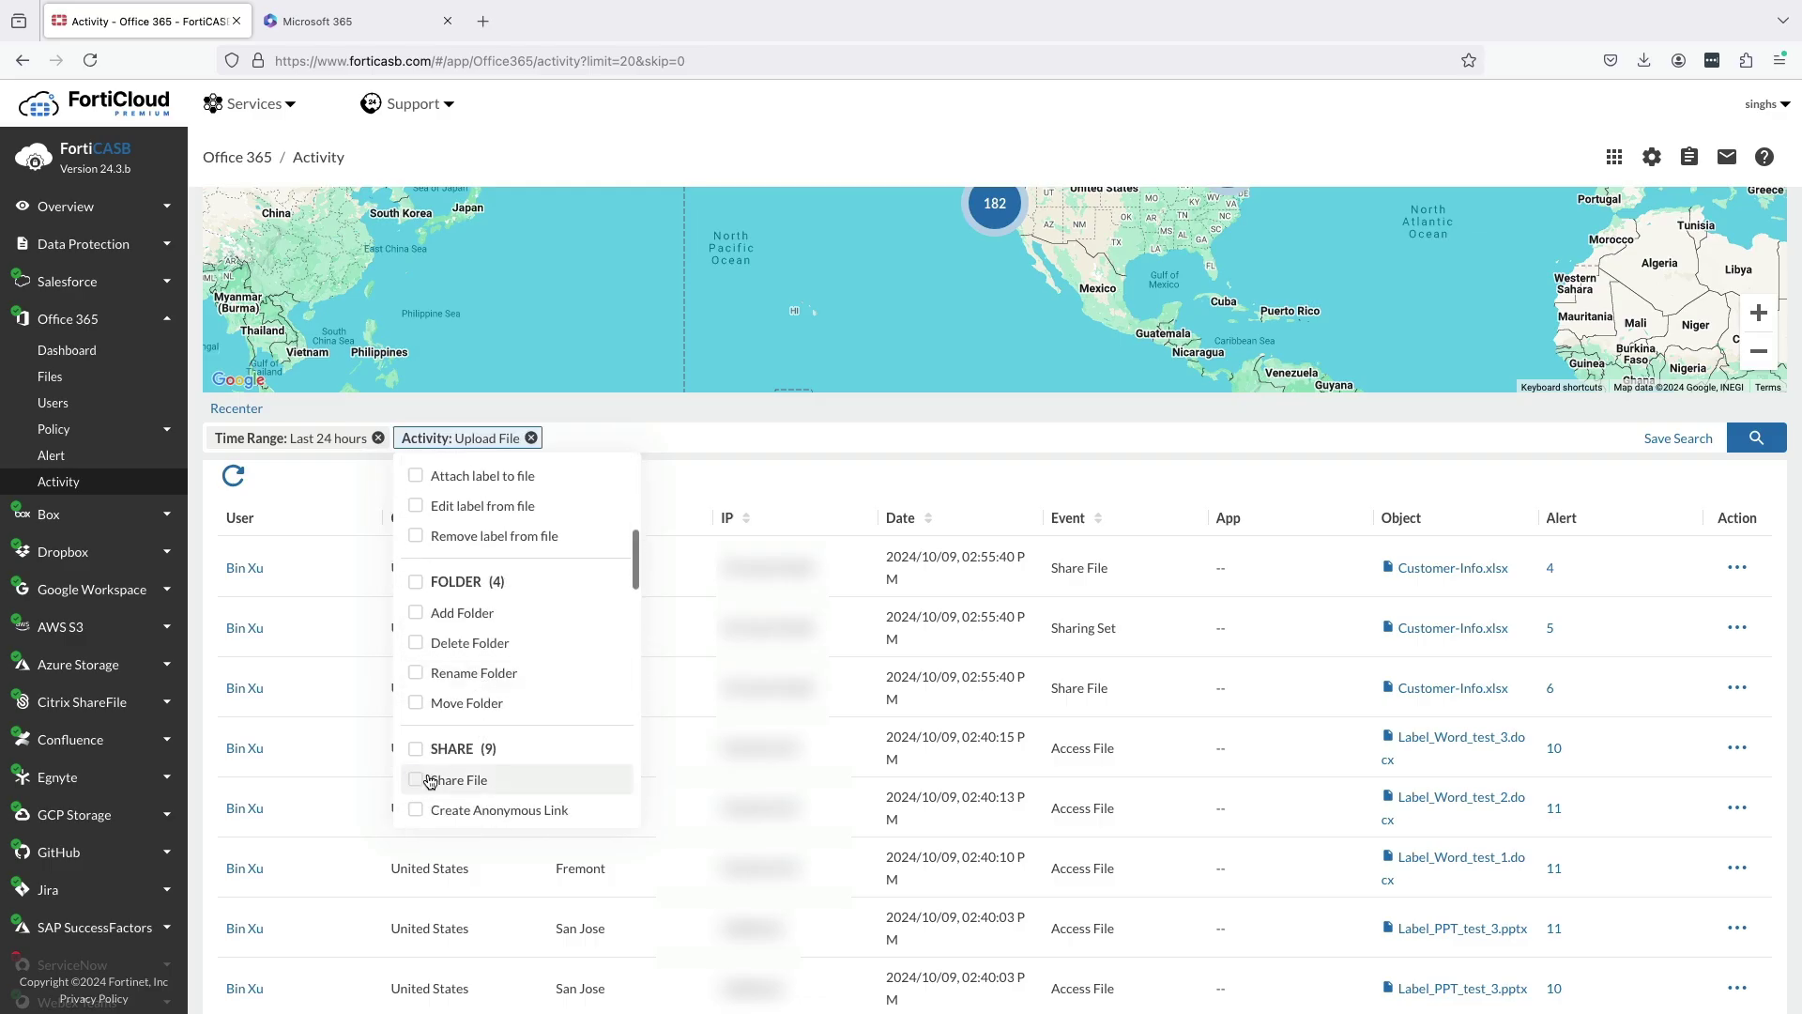
click(418, 780)
click(839, 447)
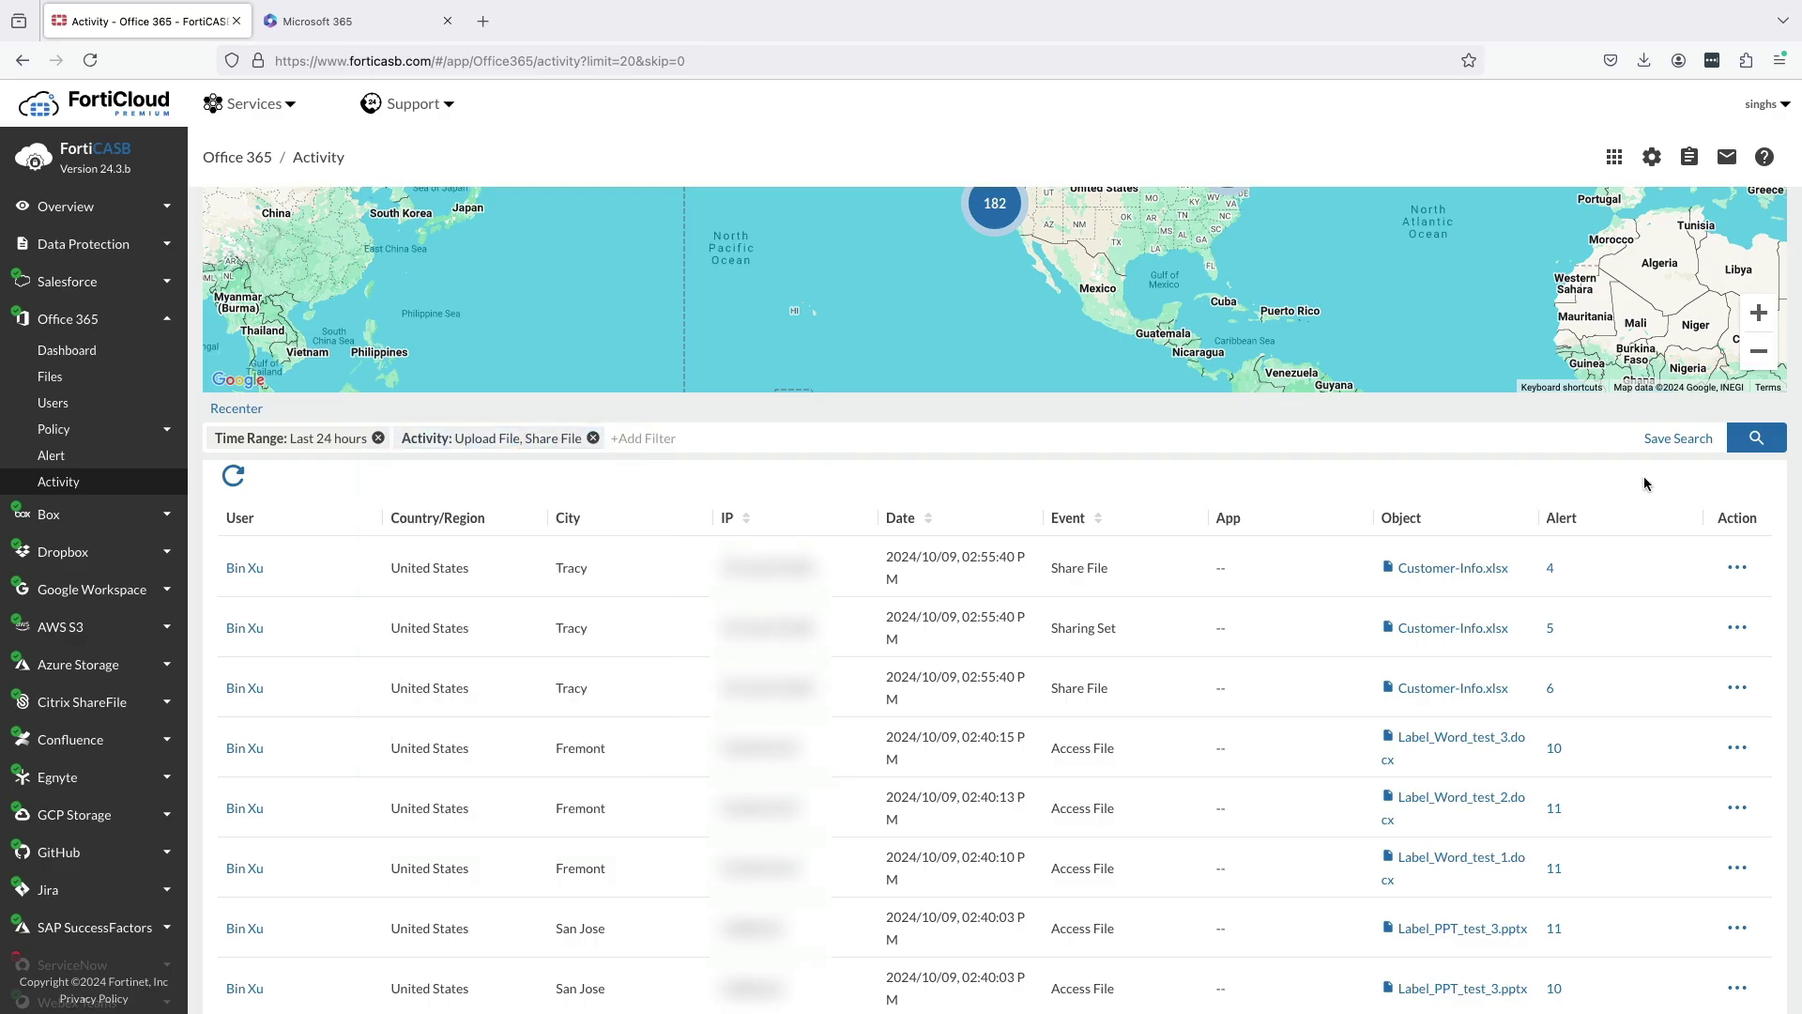
click(1753, 440)
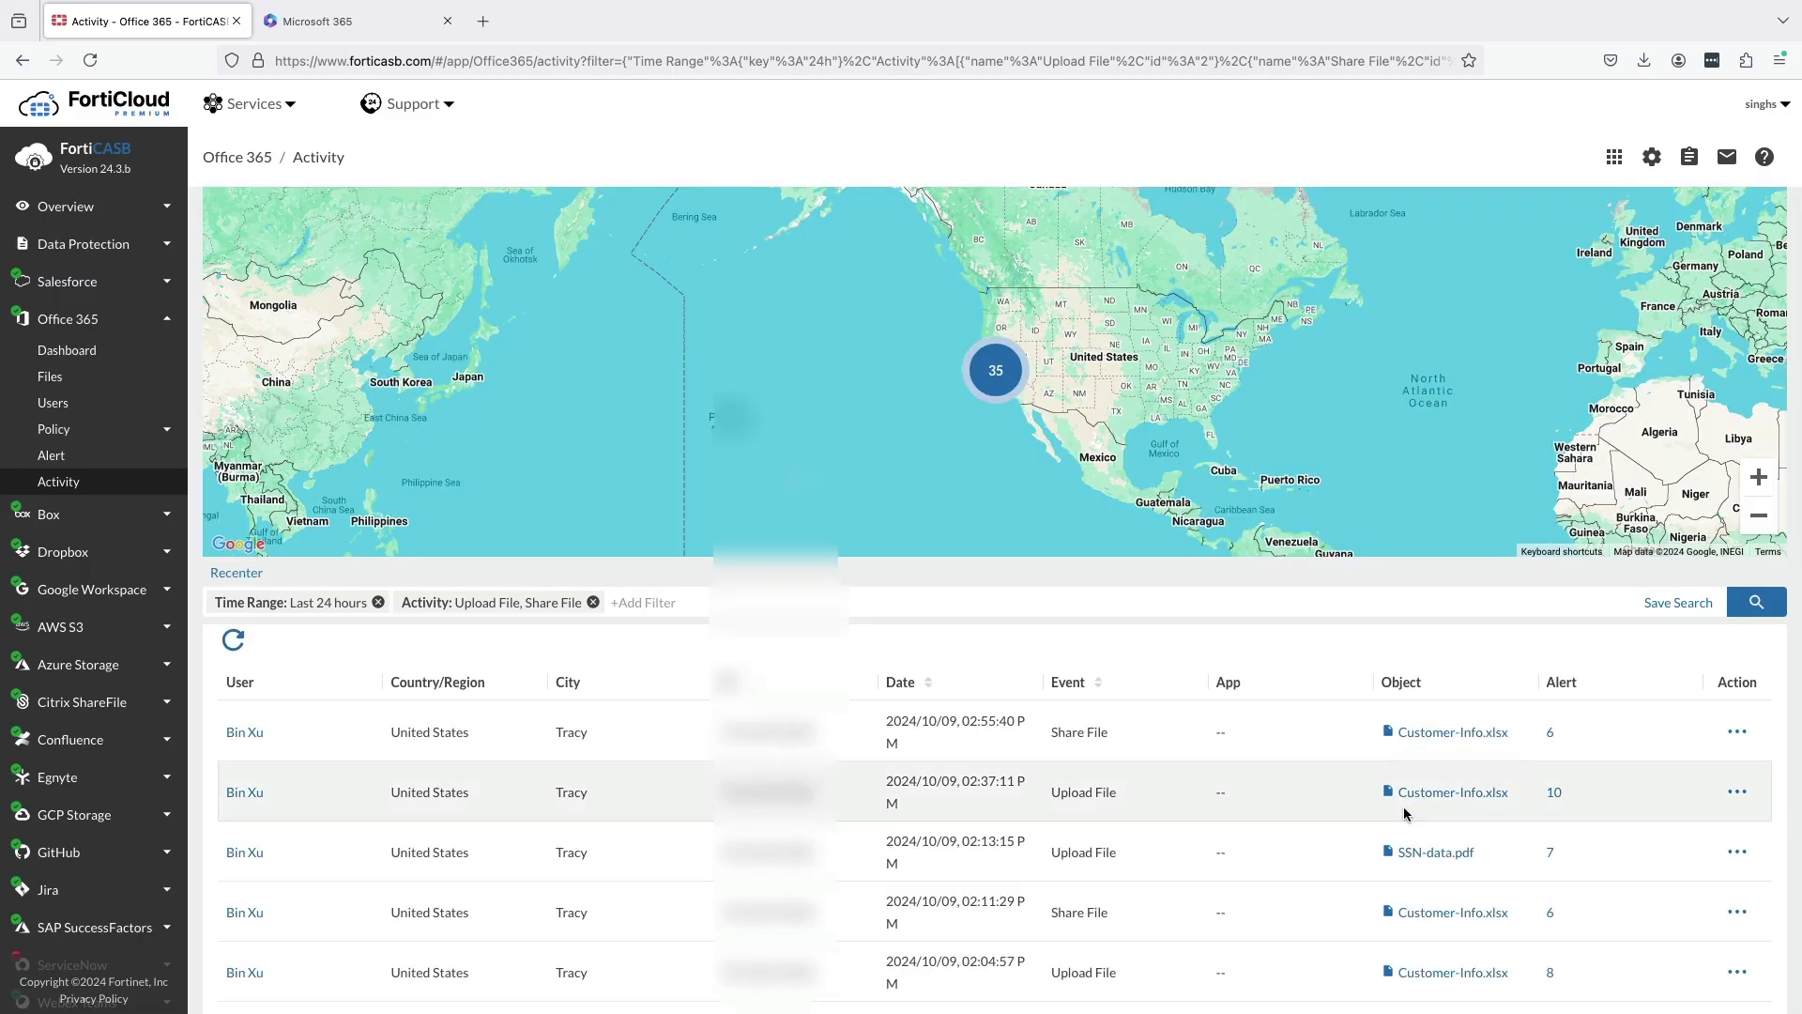
scroll(1408, 798, down, 2)
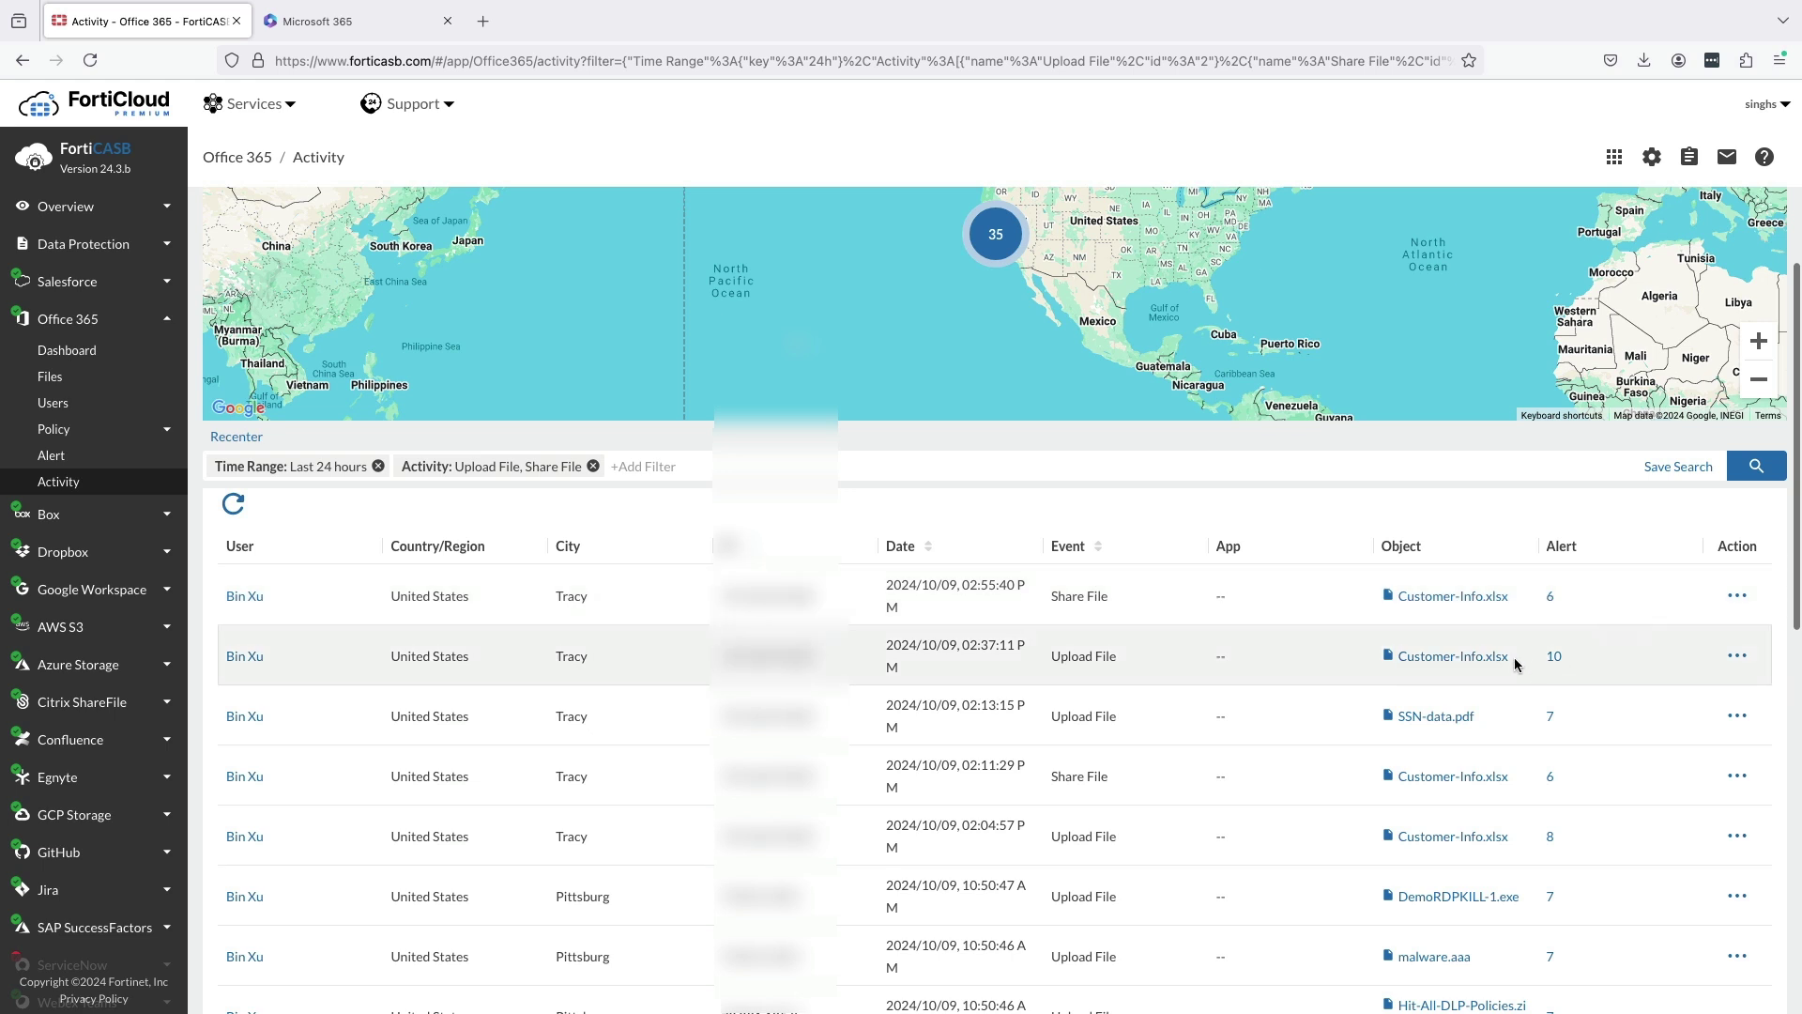
scroll(1479, 728, down, 1)
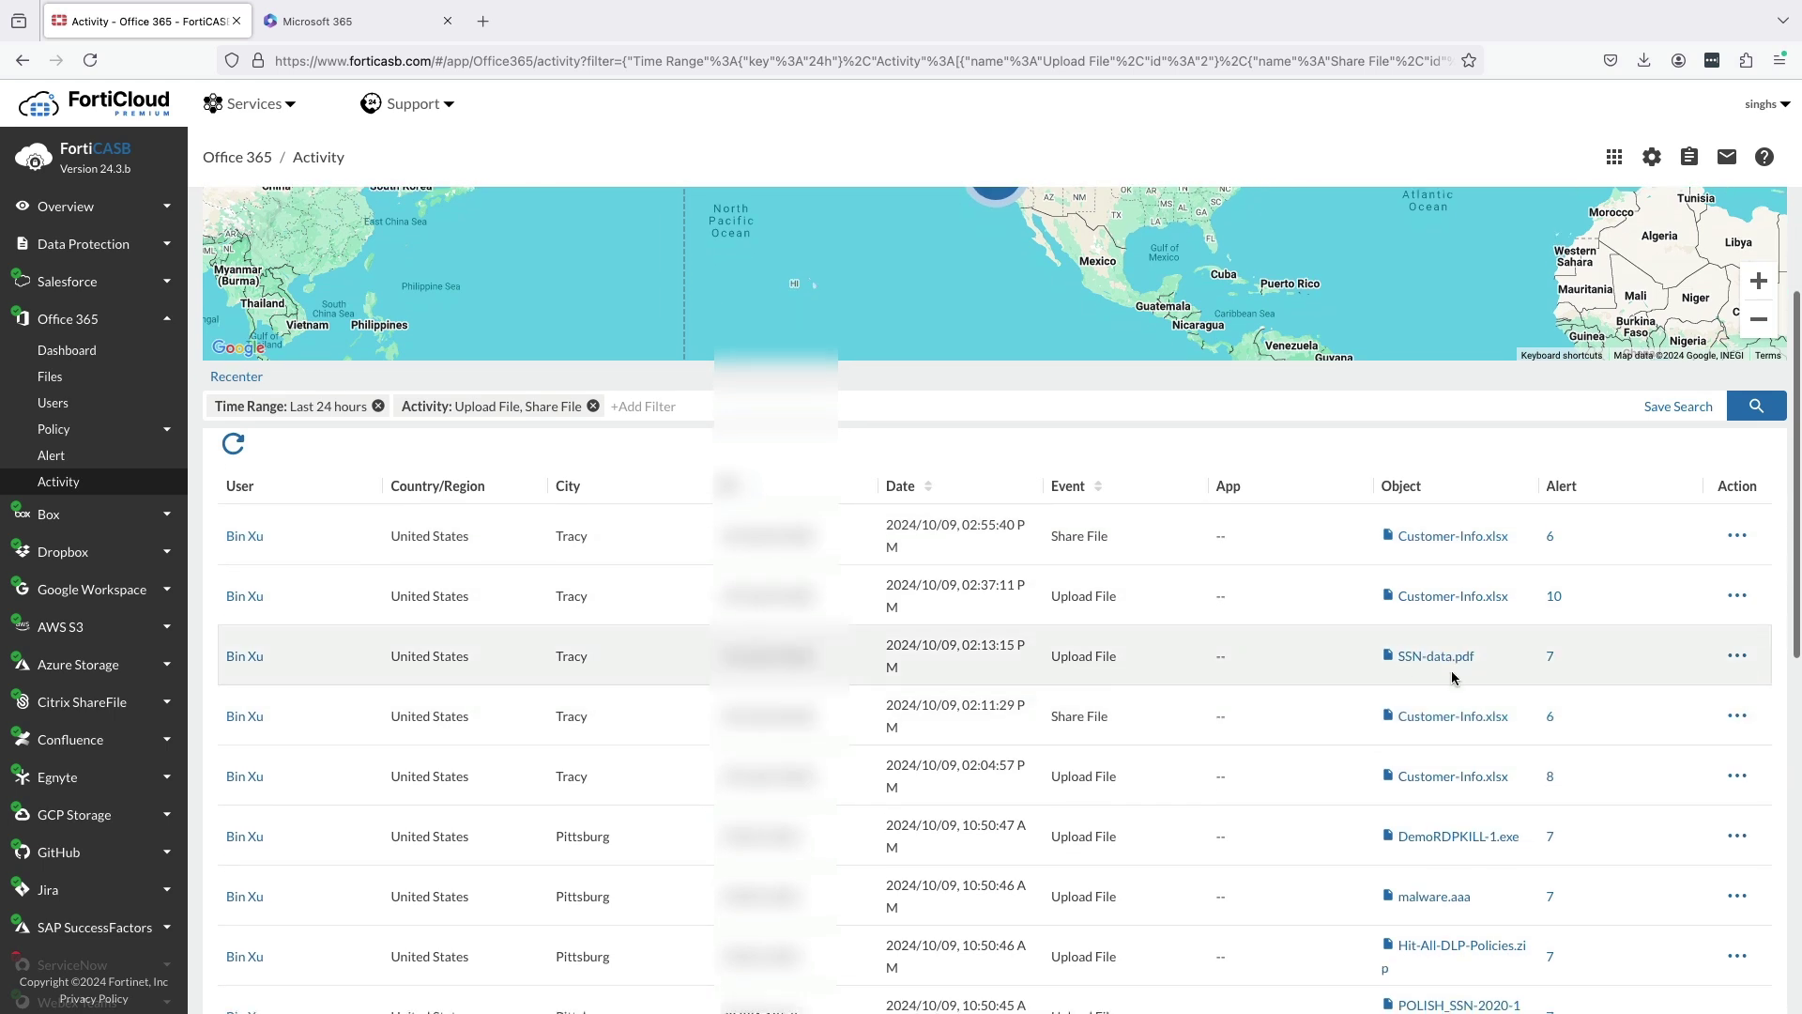
scroll(1467, 686, down, 1)
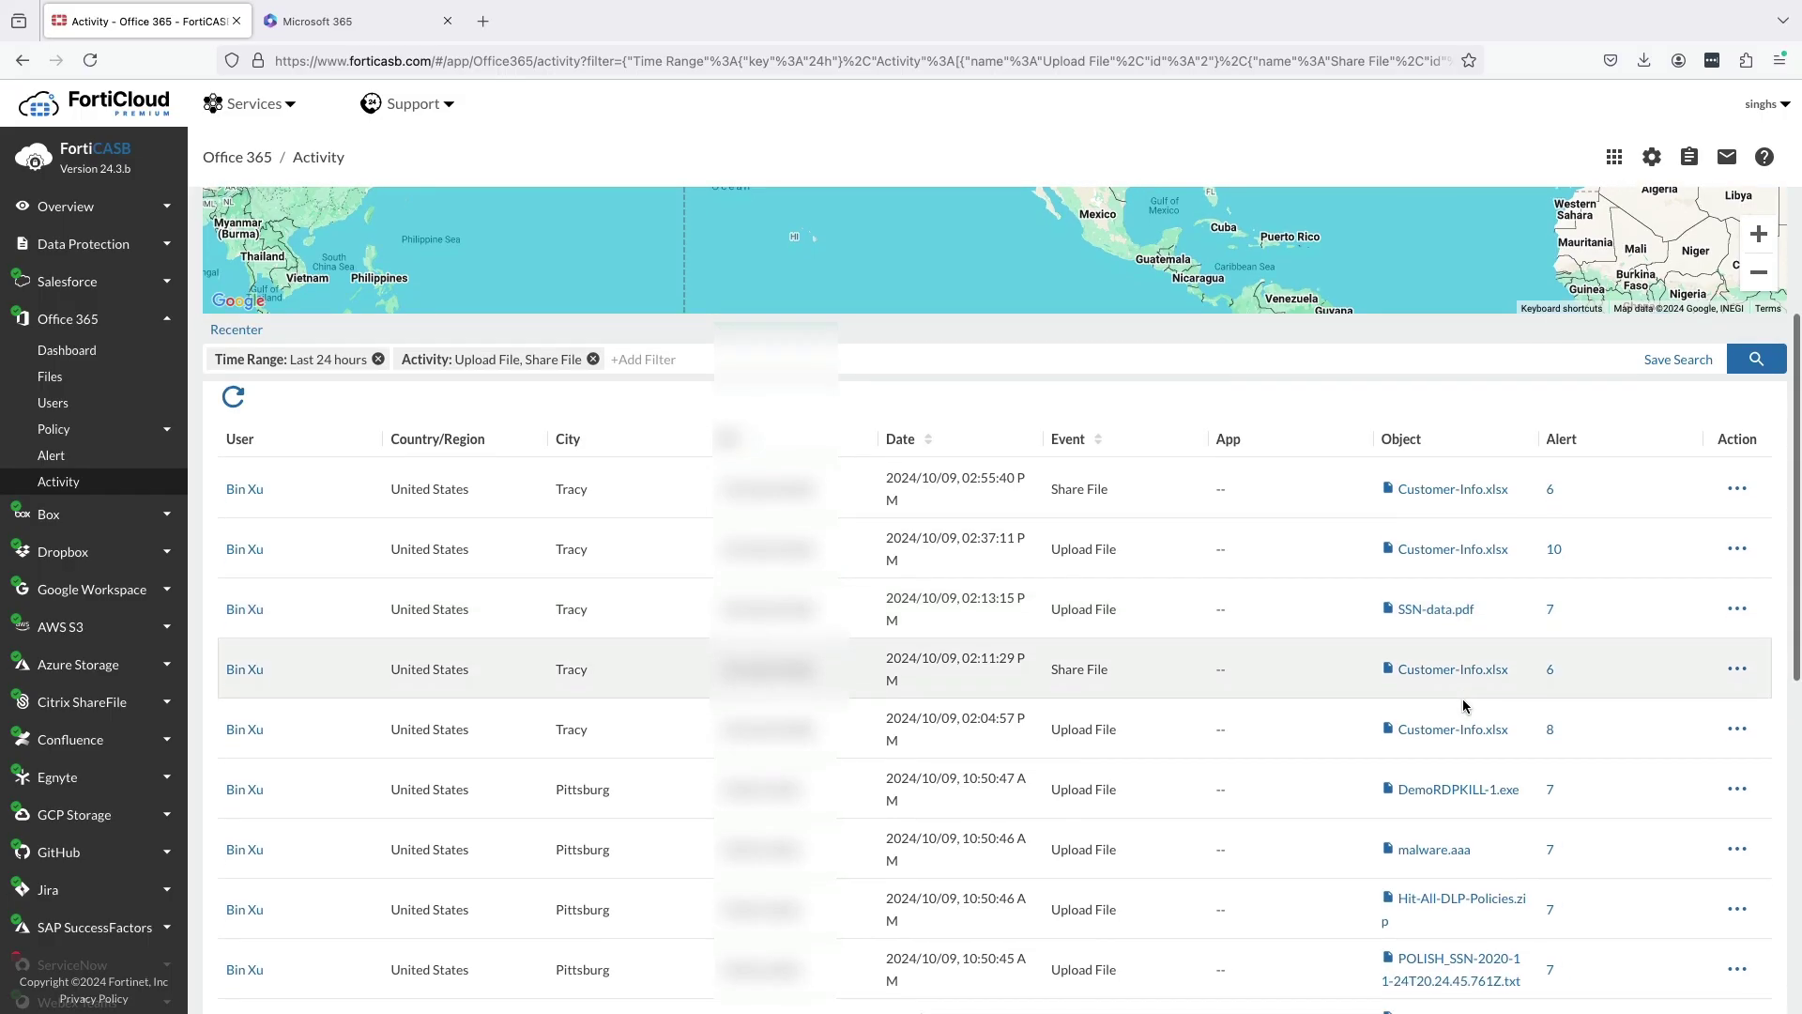
scroll(1465, 706, down, 3)
scroll(1464, 706, up, 5)
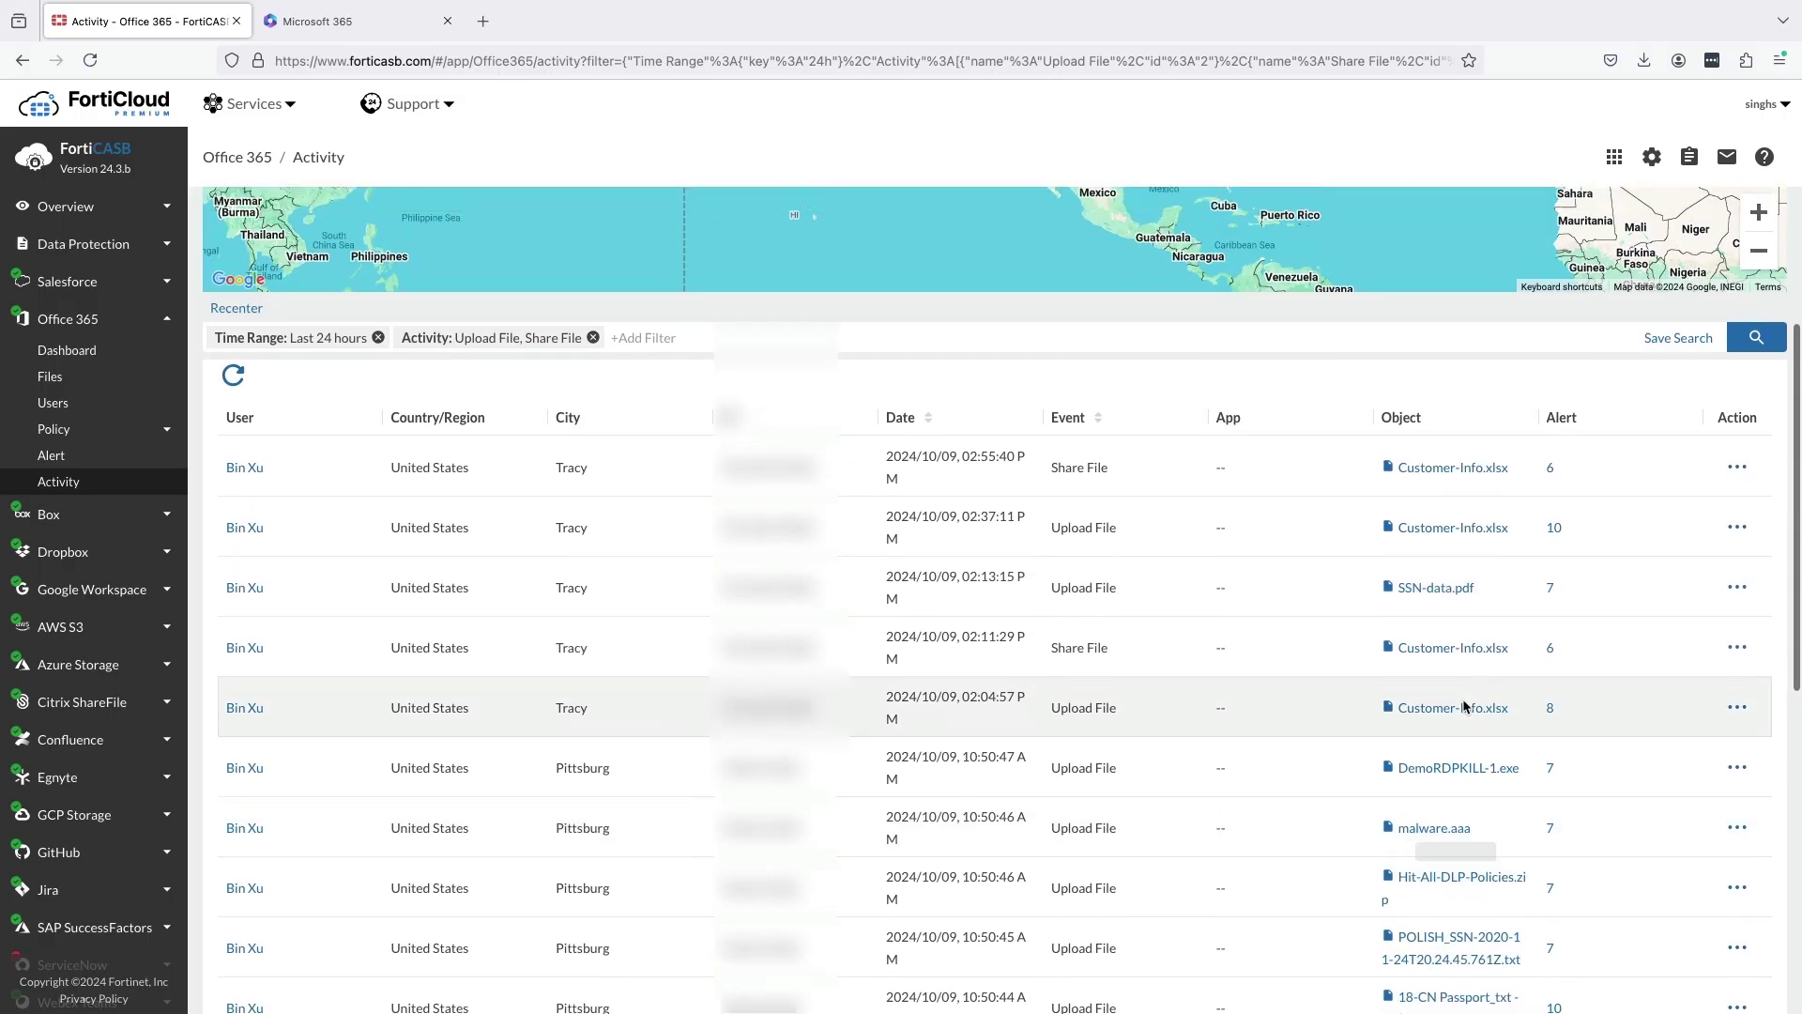
View the Office 365 file list's scan statuses, then return to the Data Protection Discovery dashboard.
click(99, 381)
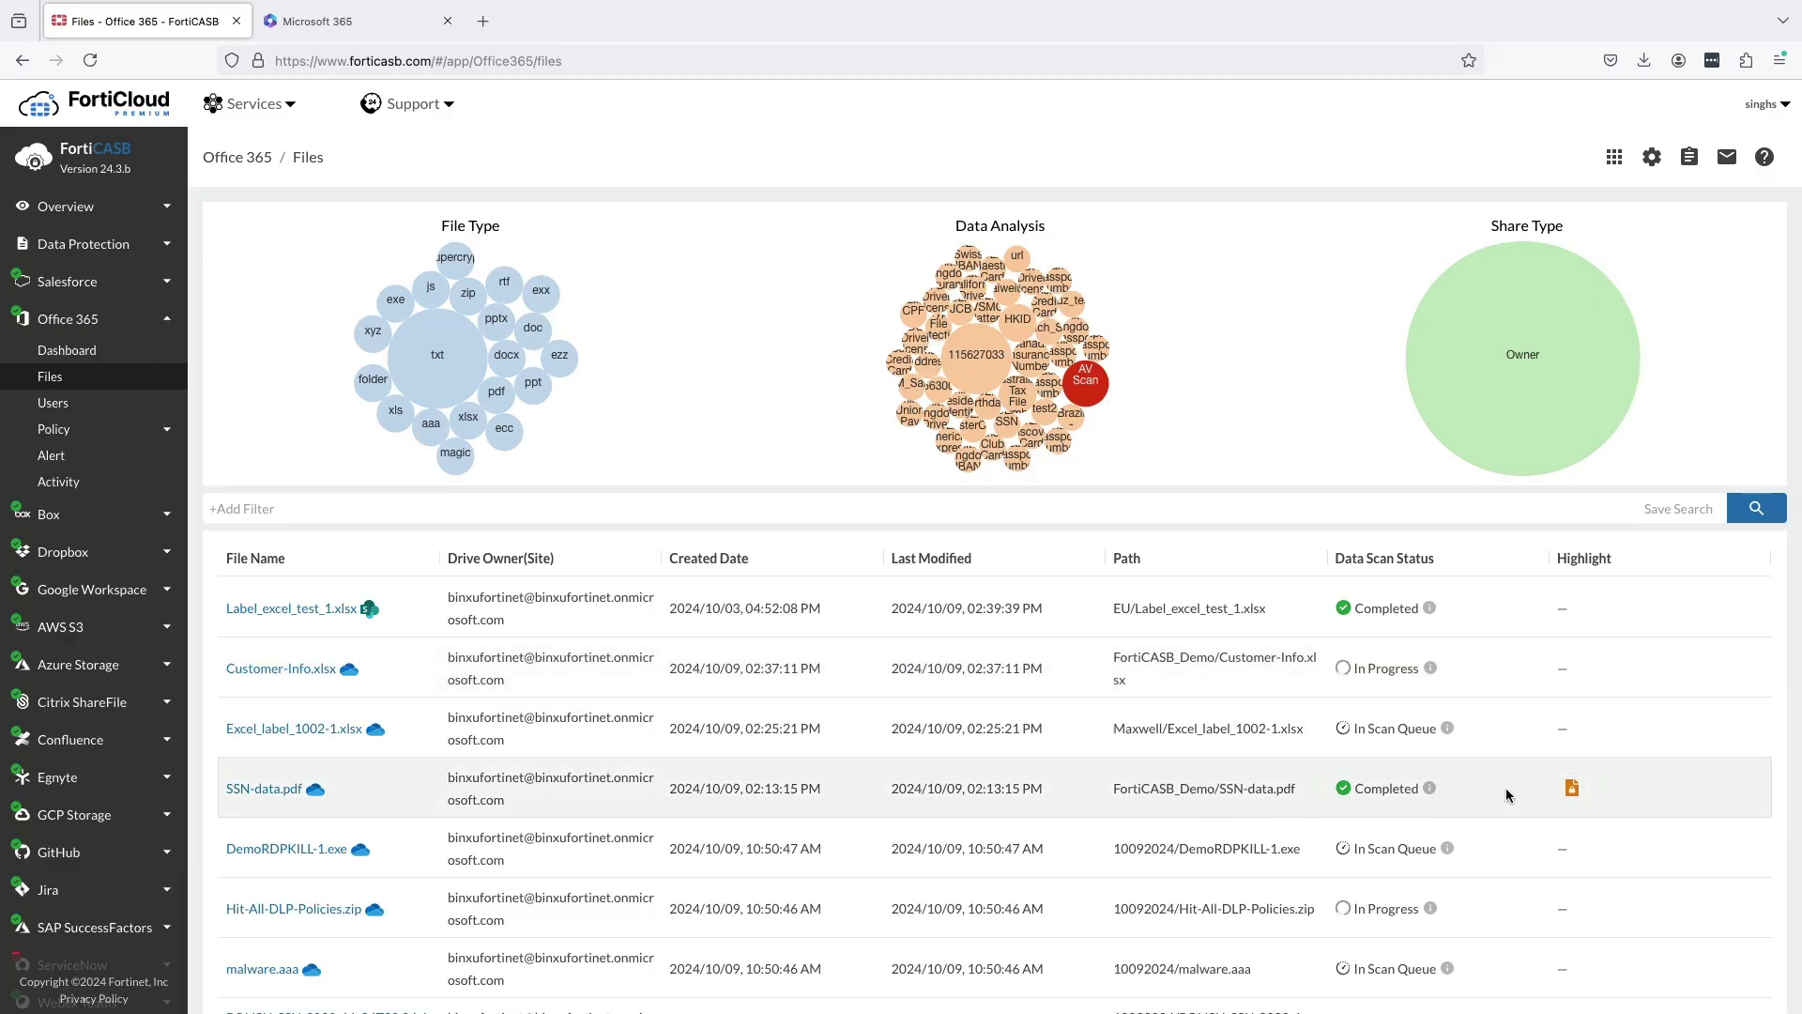
mouse_move(1571, 796)
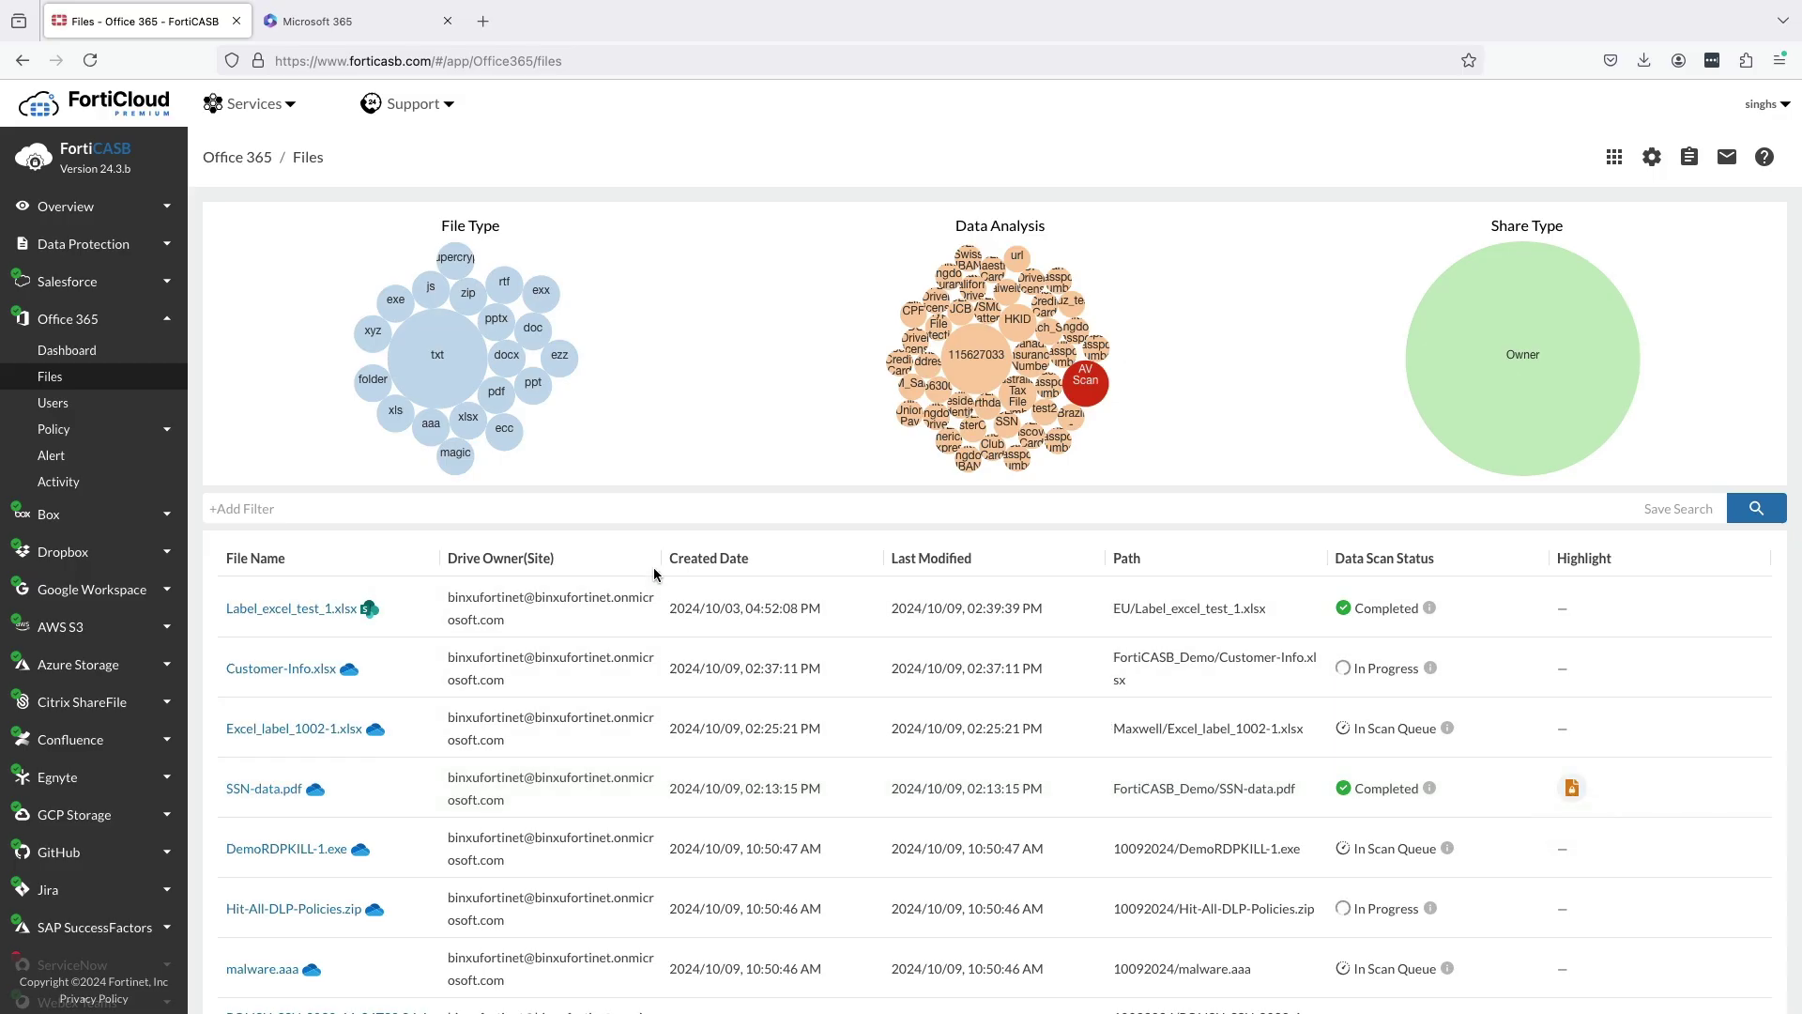
click(129, 249)
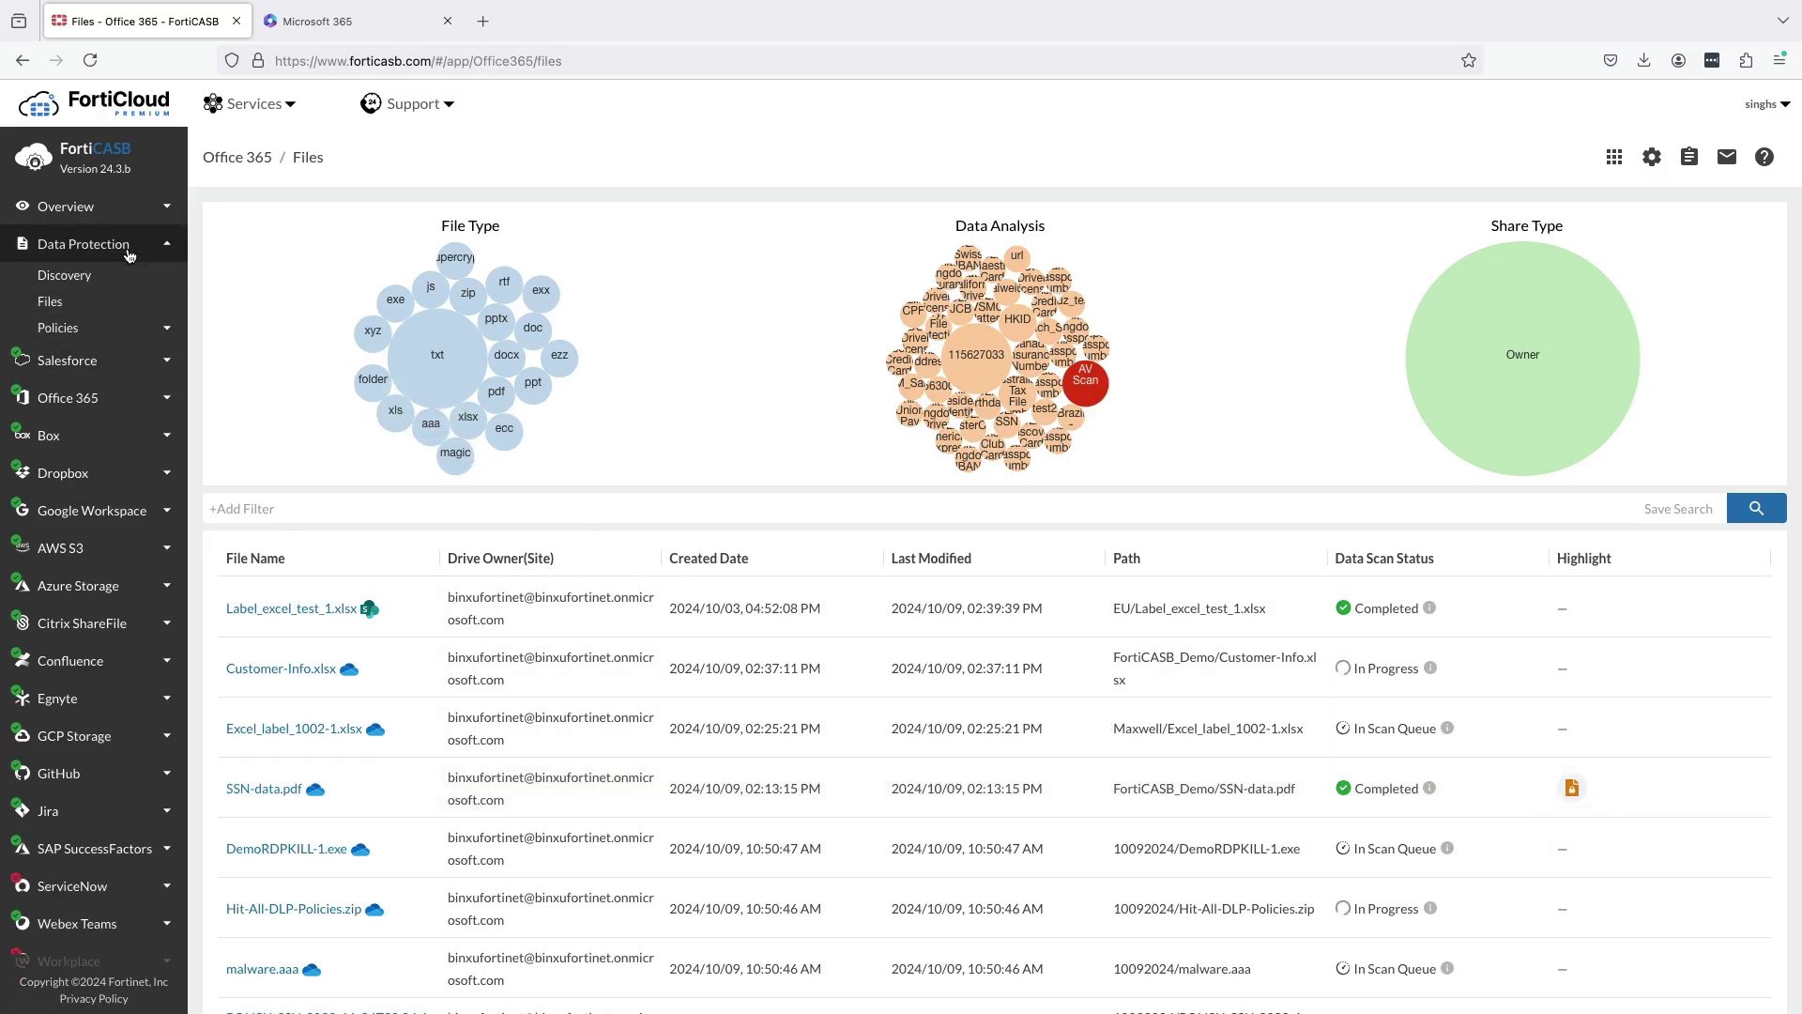
click(113, 278)
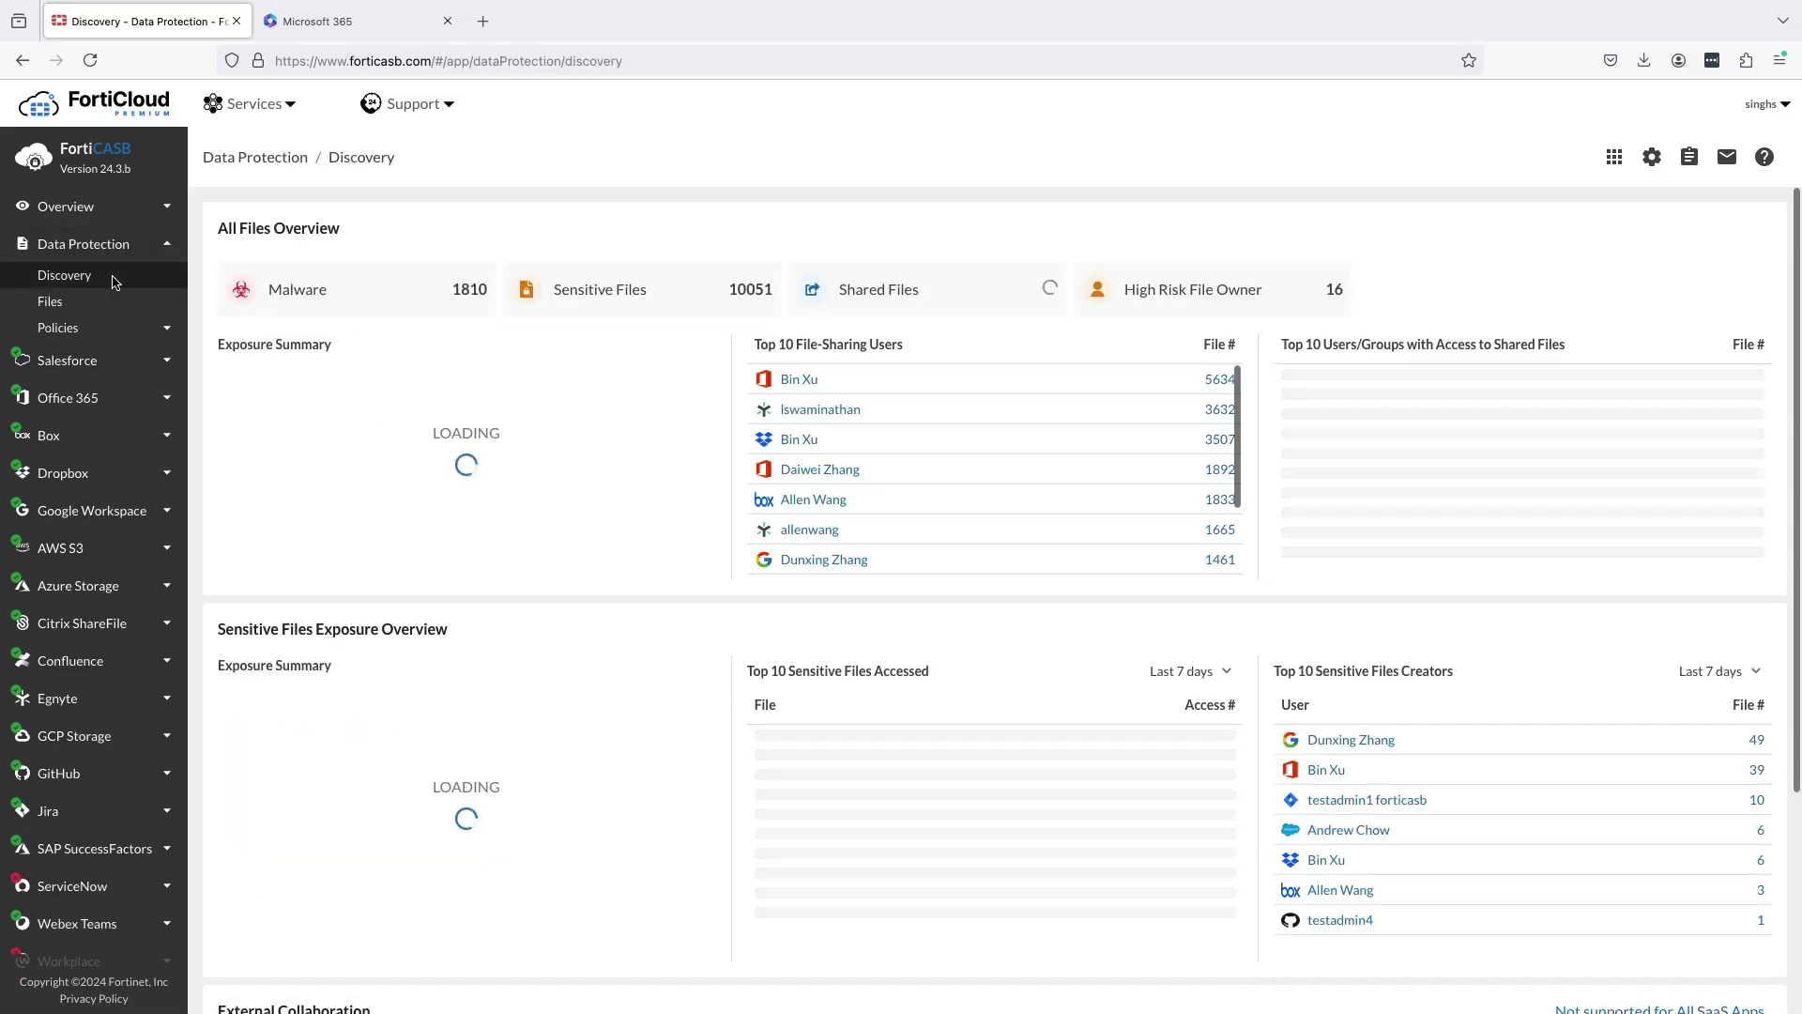
List the sensitive files and open SSN-data.pdf's file profile.
click(616, 301)
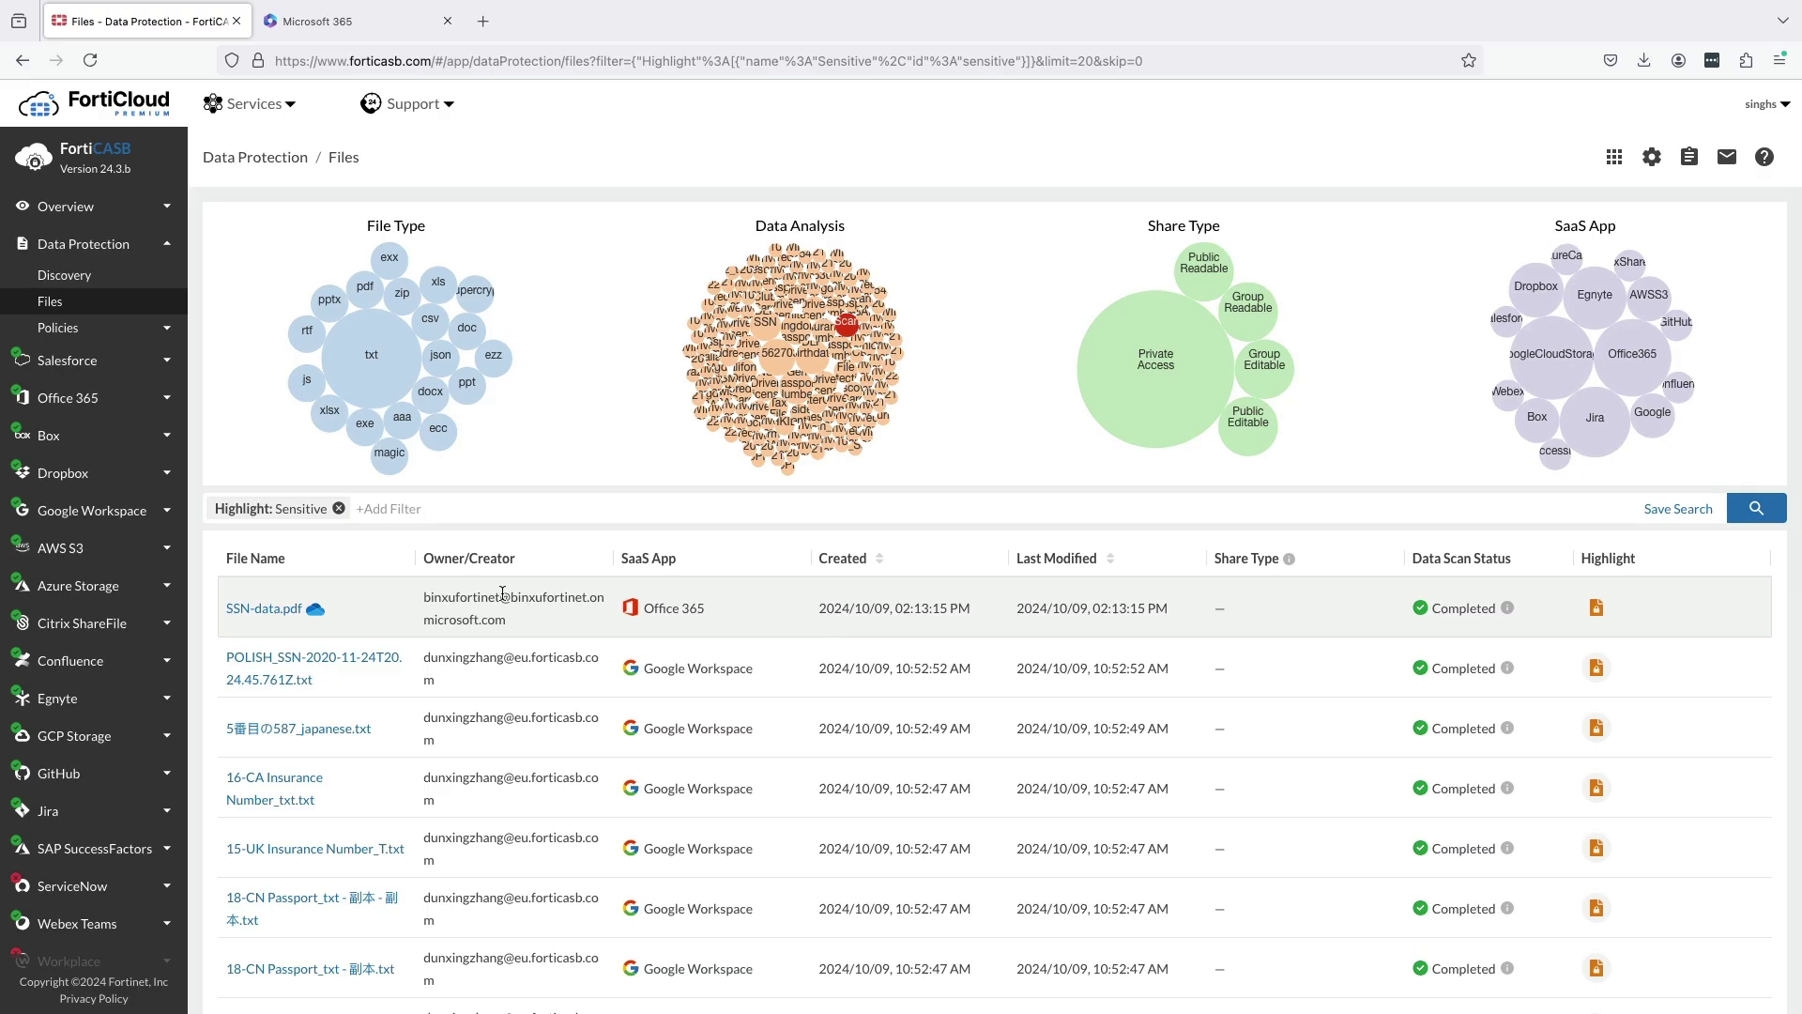
click(266, 608)
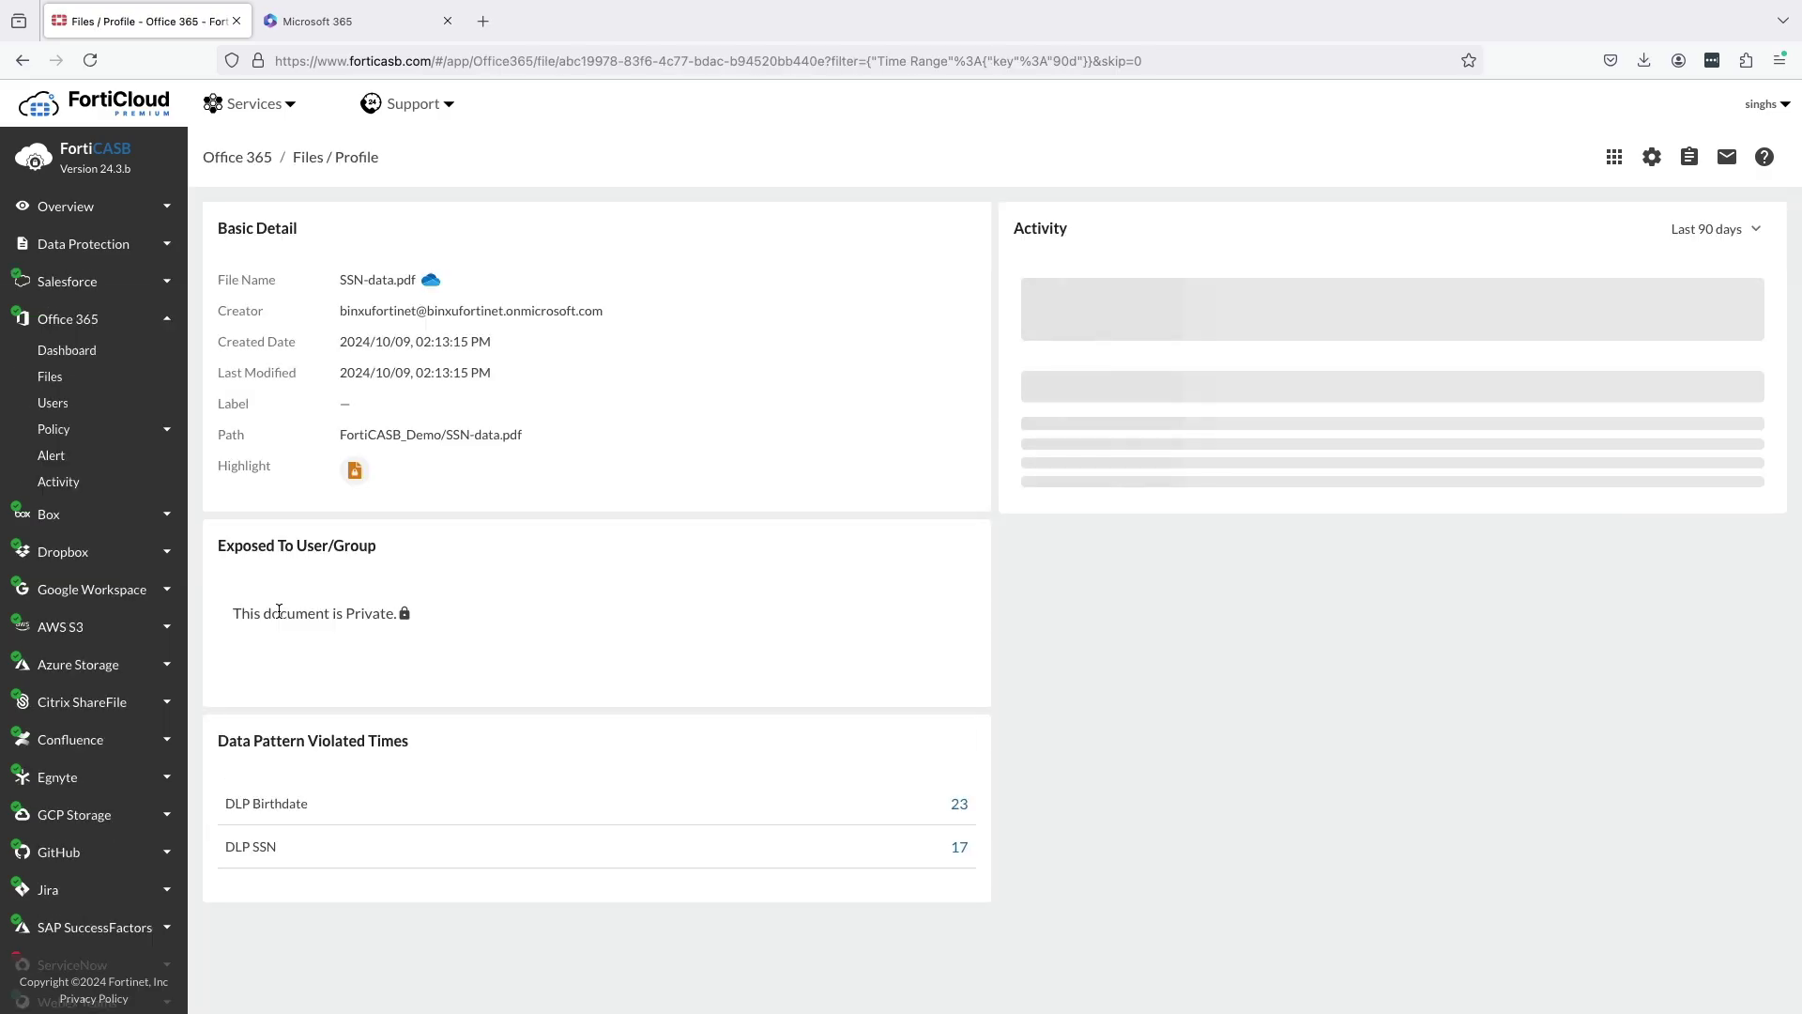